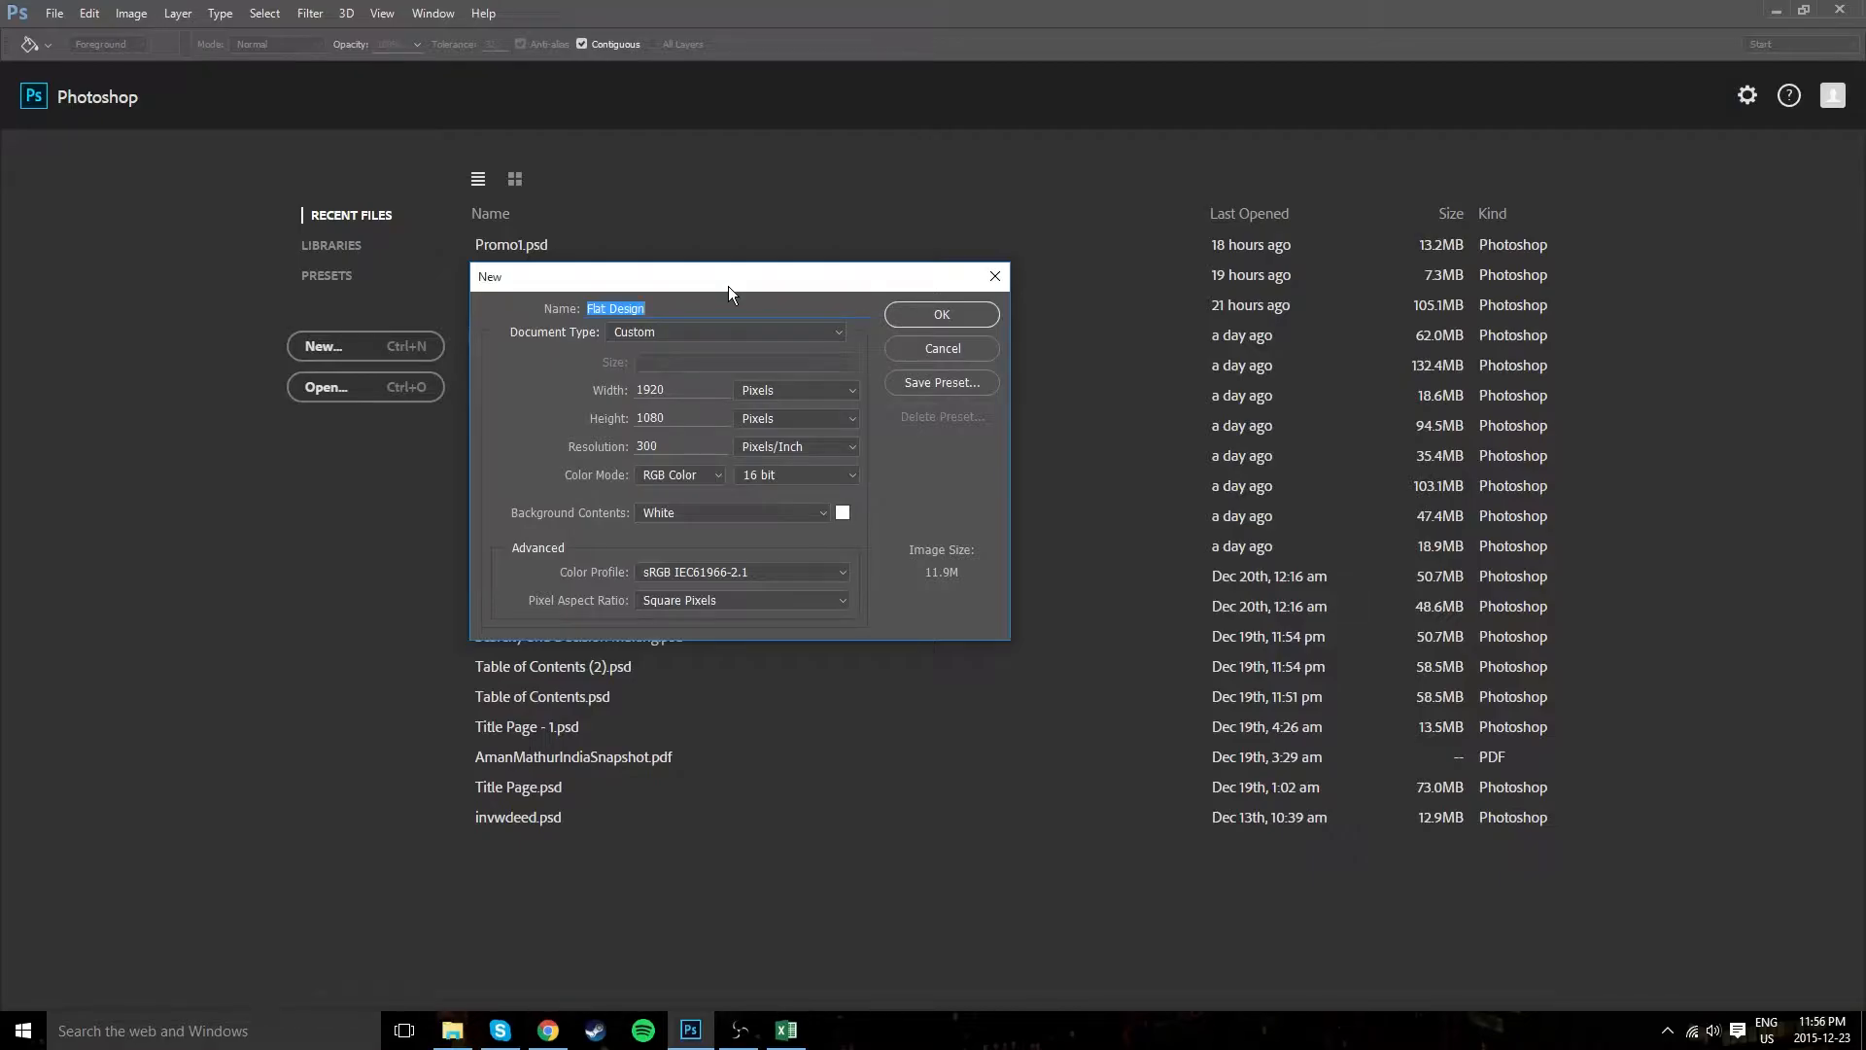
# Create the 1920 by 1080 pixel Flat Design document and place the white 56 pt text FLAT at the canvas centre.
pyautogui.click(941, 314)
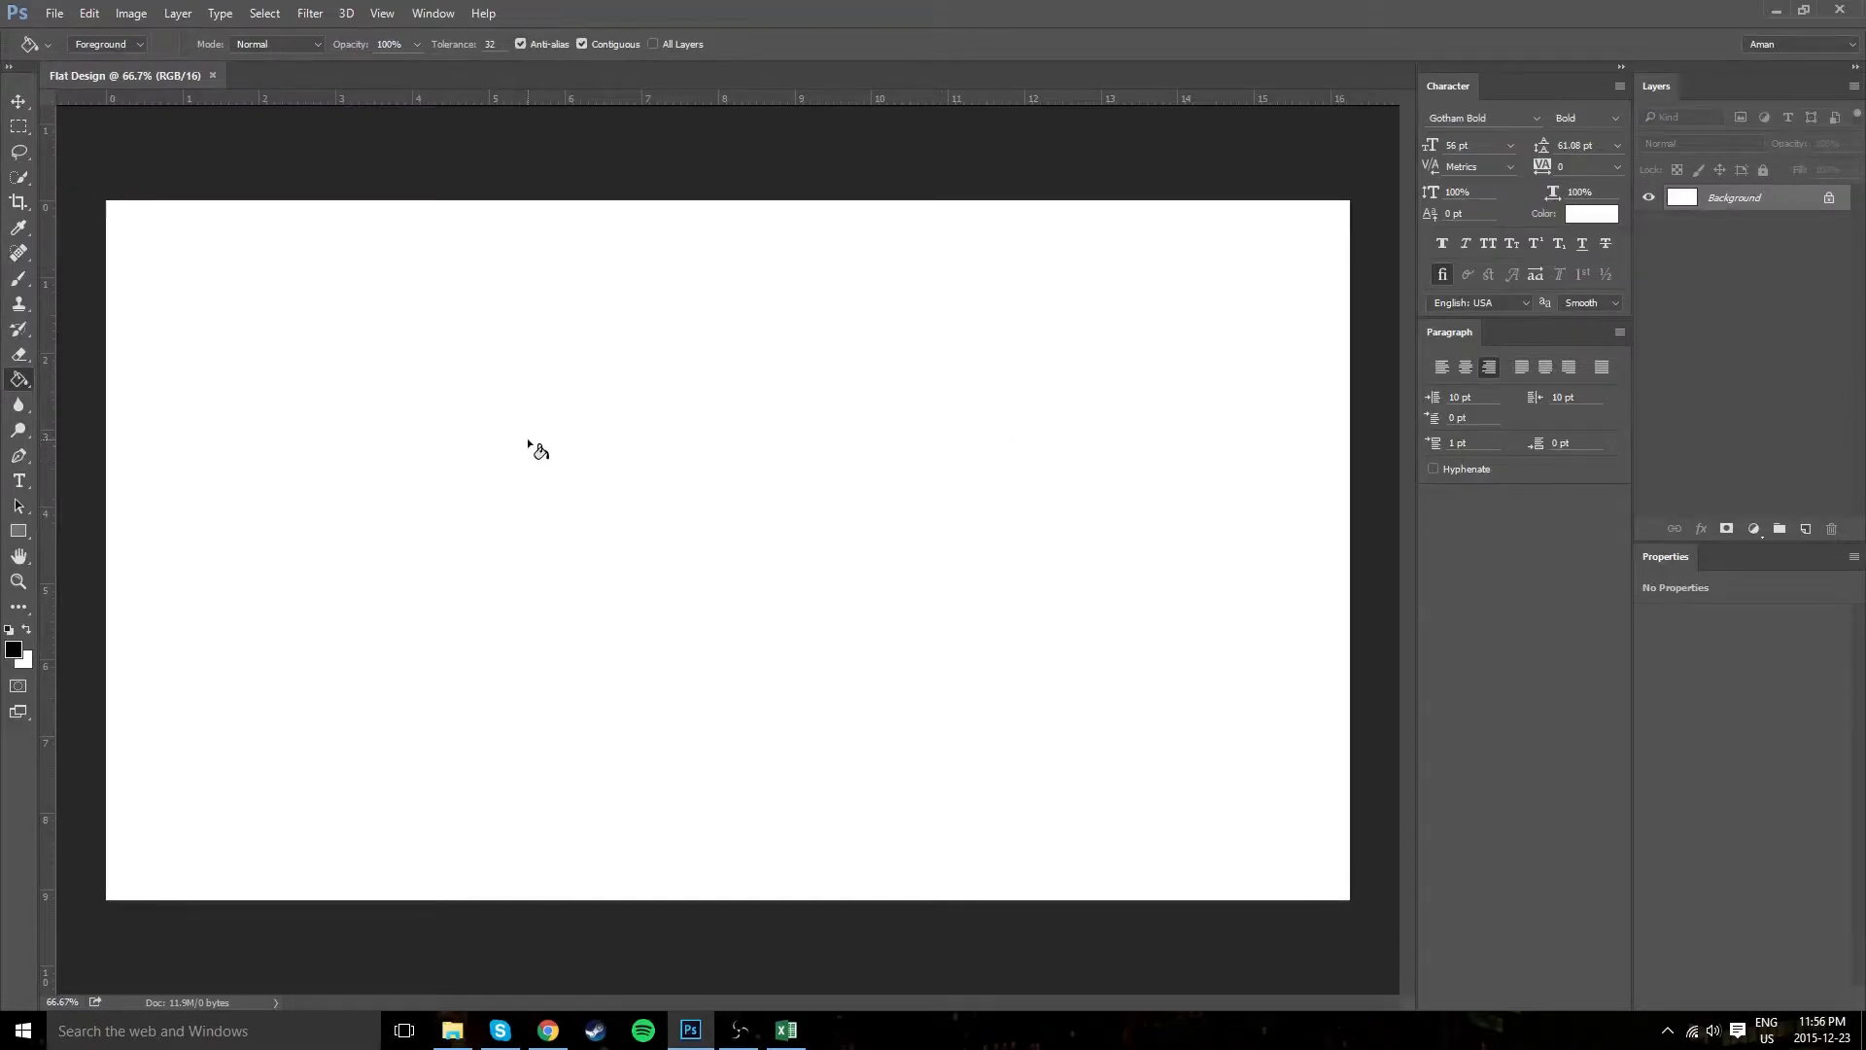
pyautogui.scroll(-1, 501, 440)
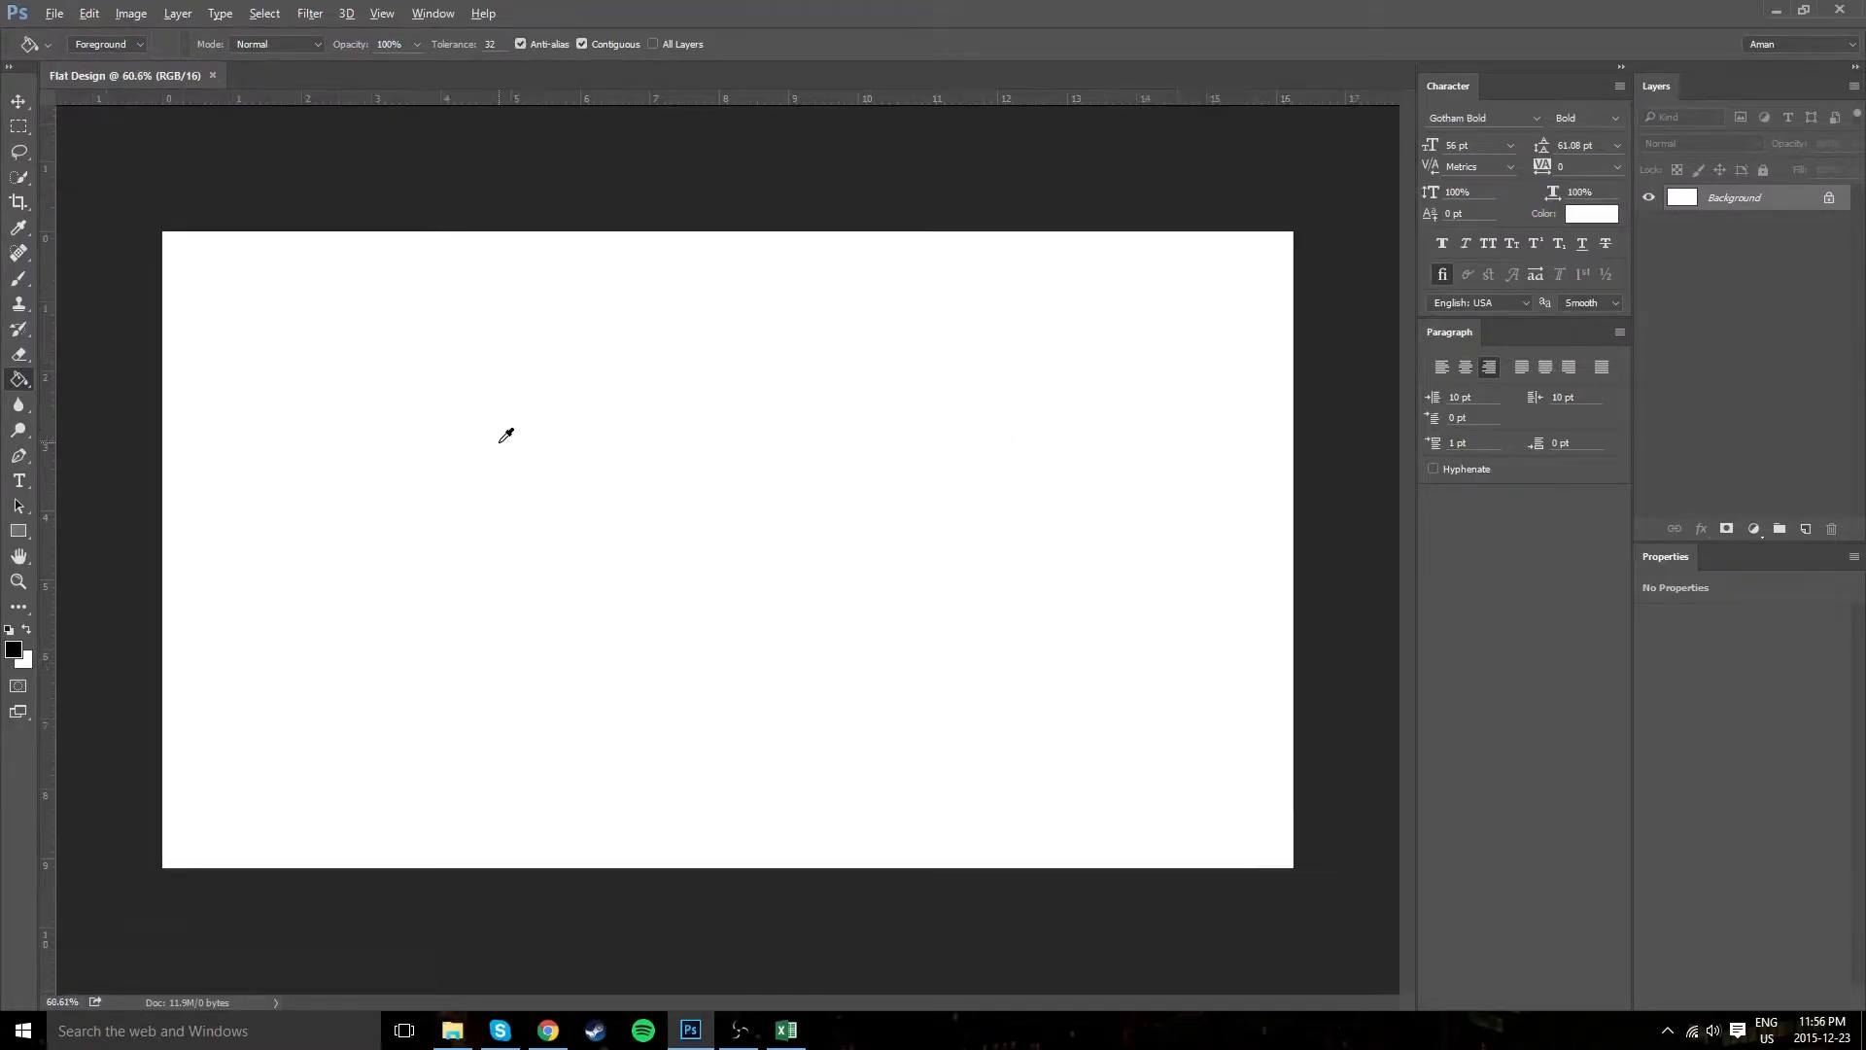
pyautogui.hotkey('alt', 't')
pyautogui.click(545, 499)
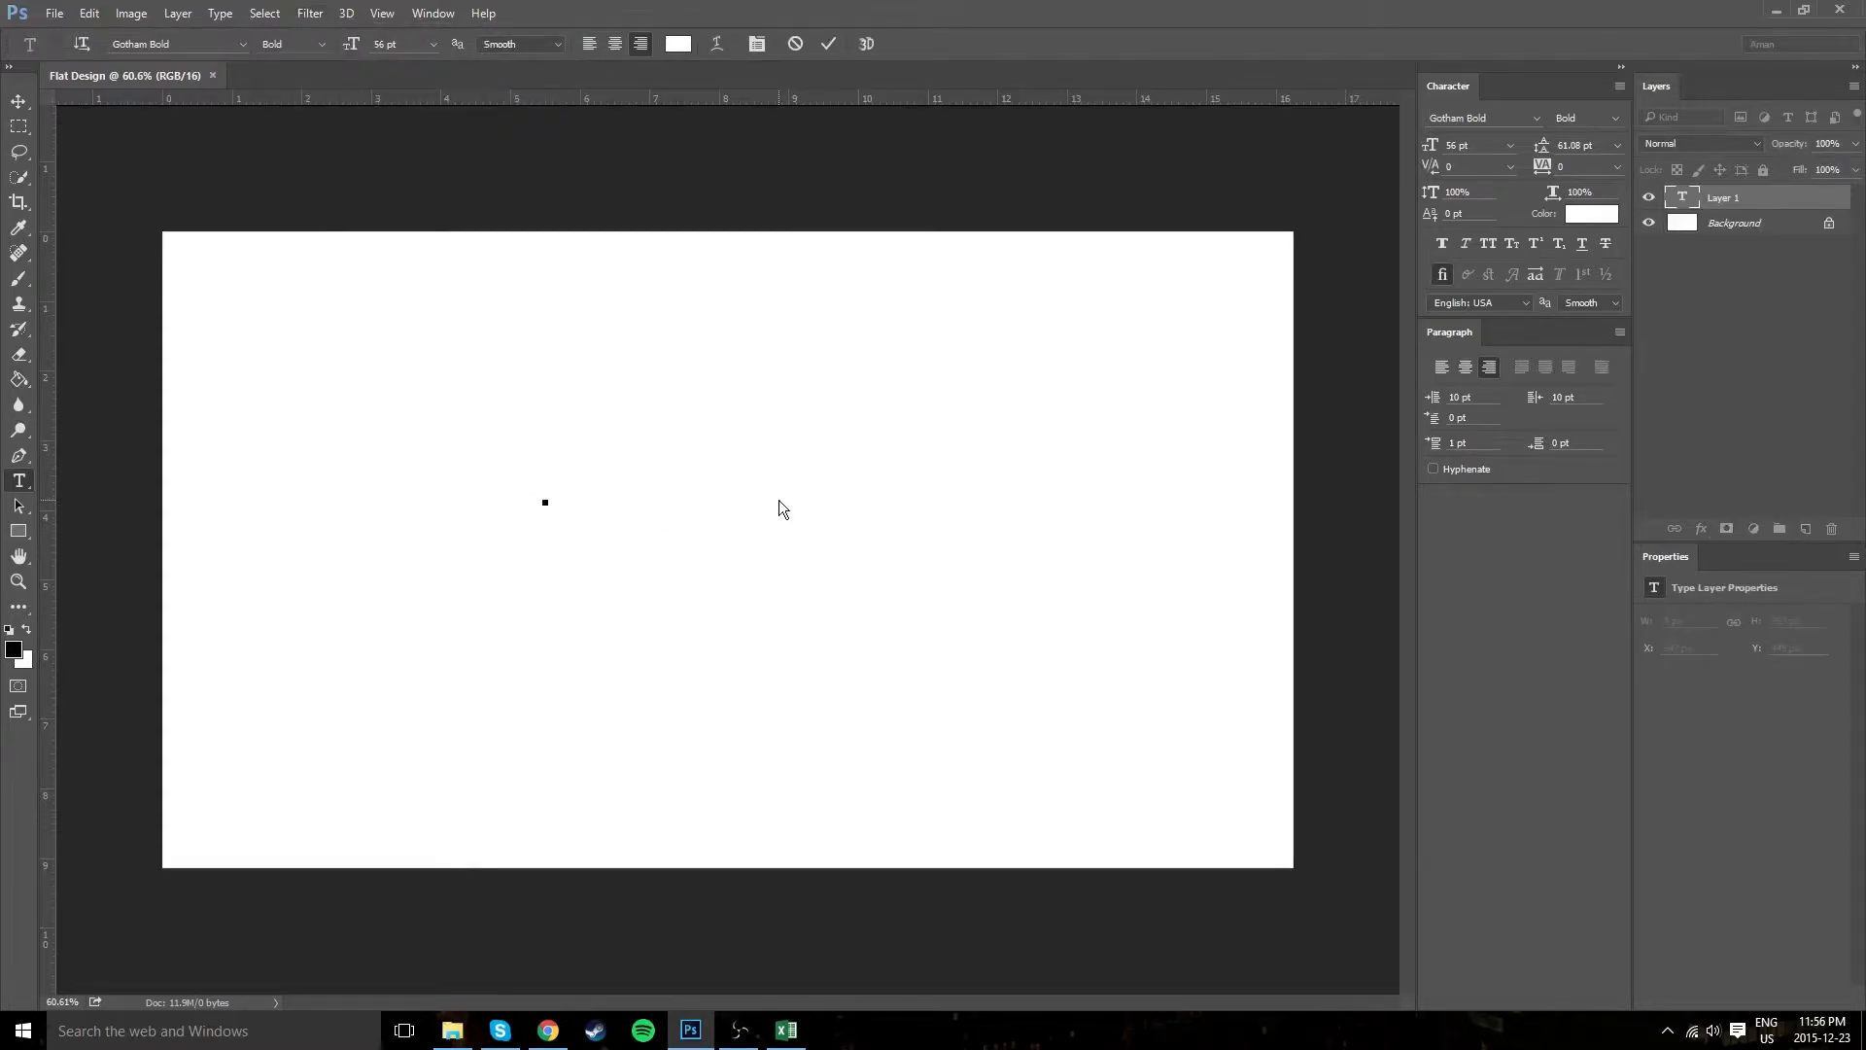
pyautogui.write('FLAT')
pyautogui.moveTo(791, 516); pyautogui.dragTo(1000, 653)
pyautogui.hotkey('ctrl', 'a')
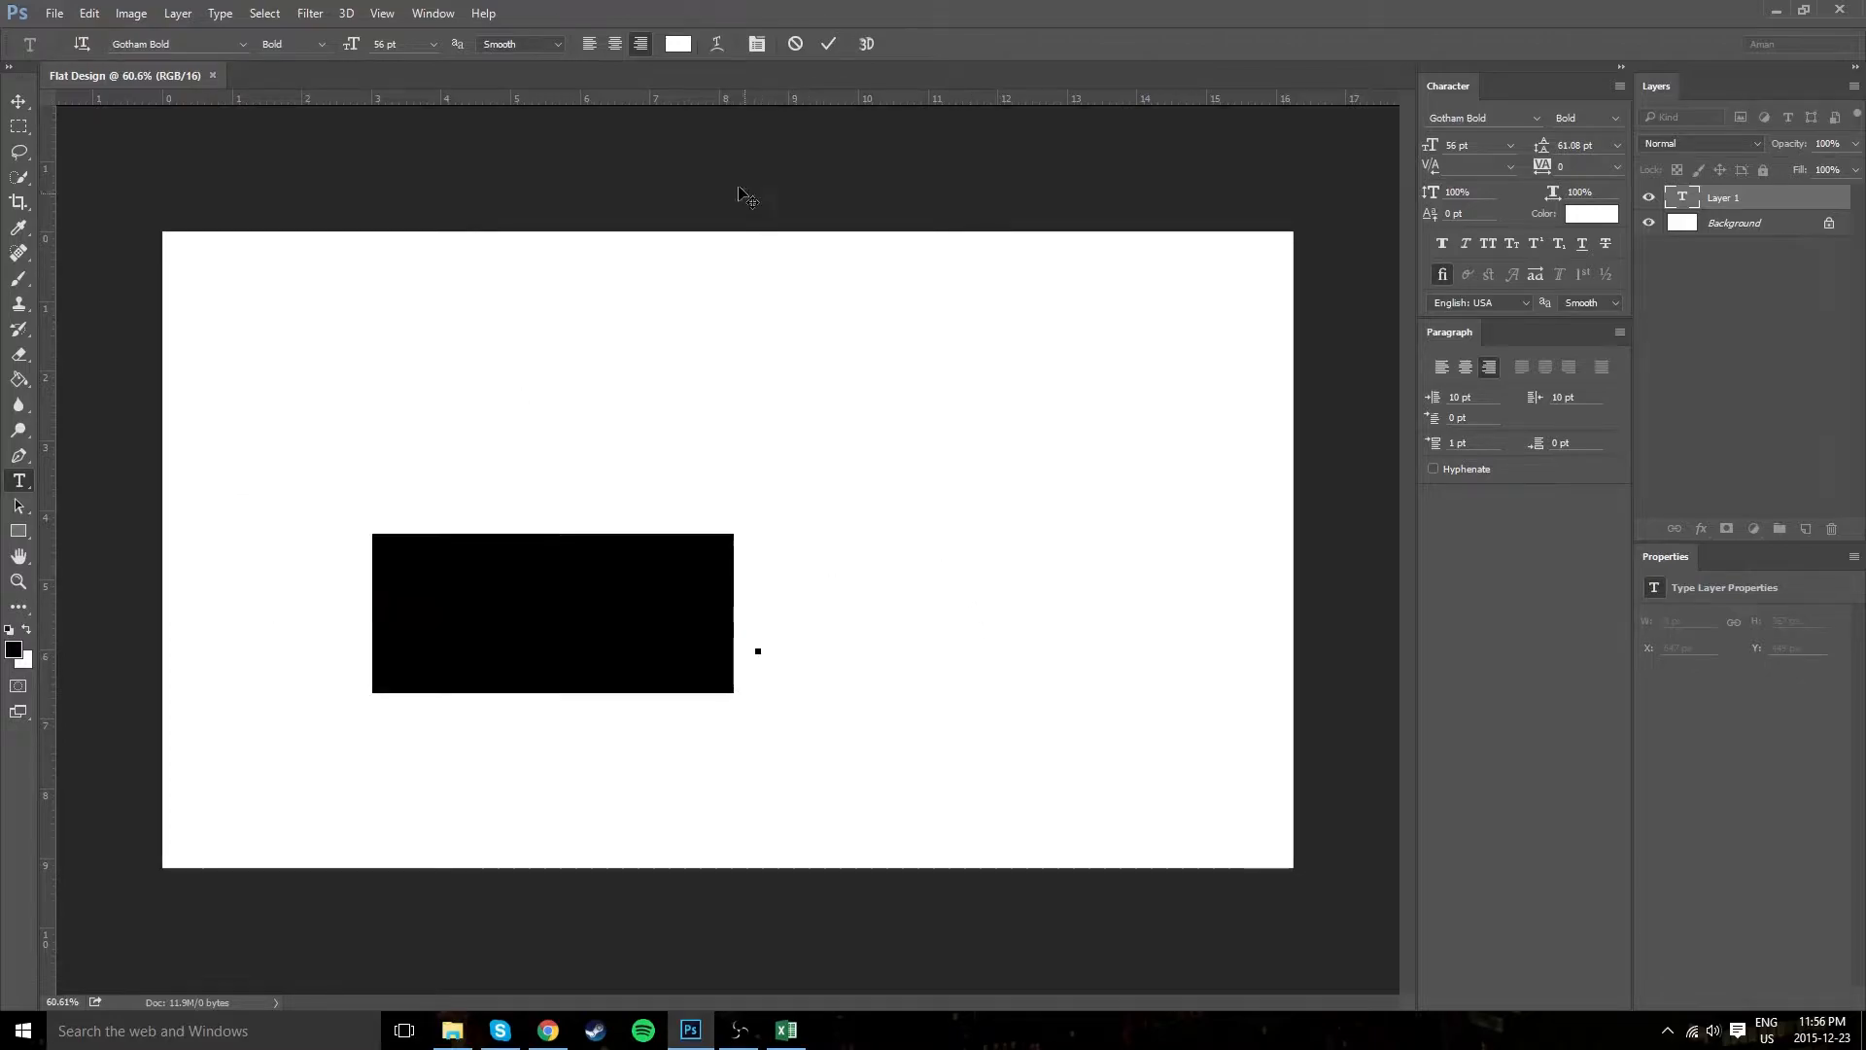
pyautogui.moveTo(731, 286); pyautogui.dragTo(909, 220)
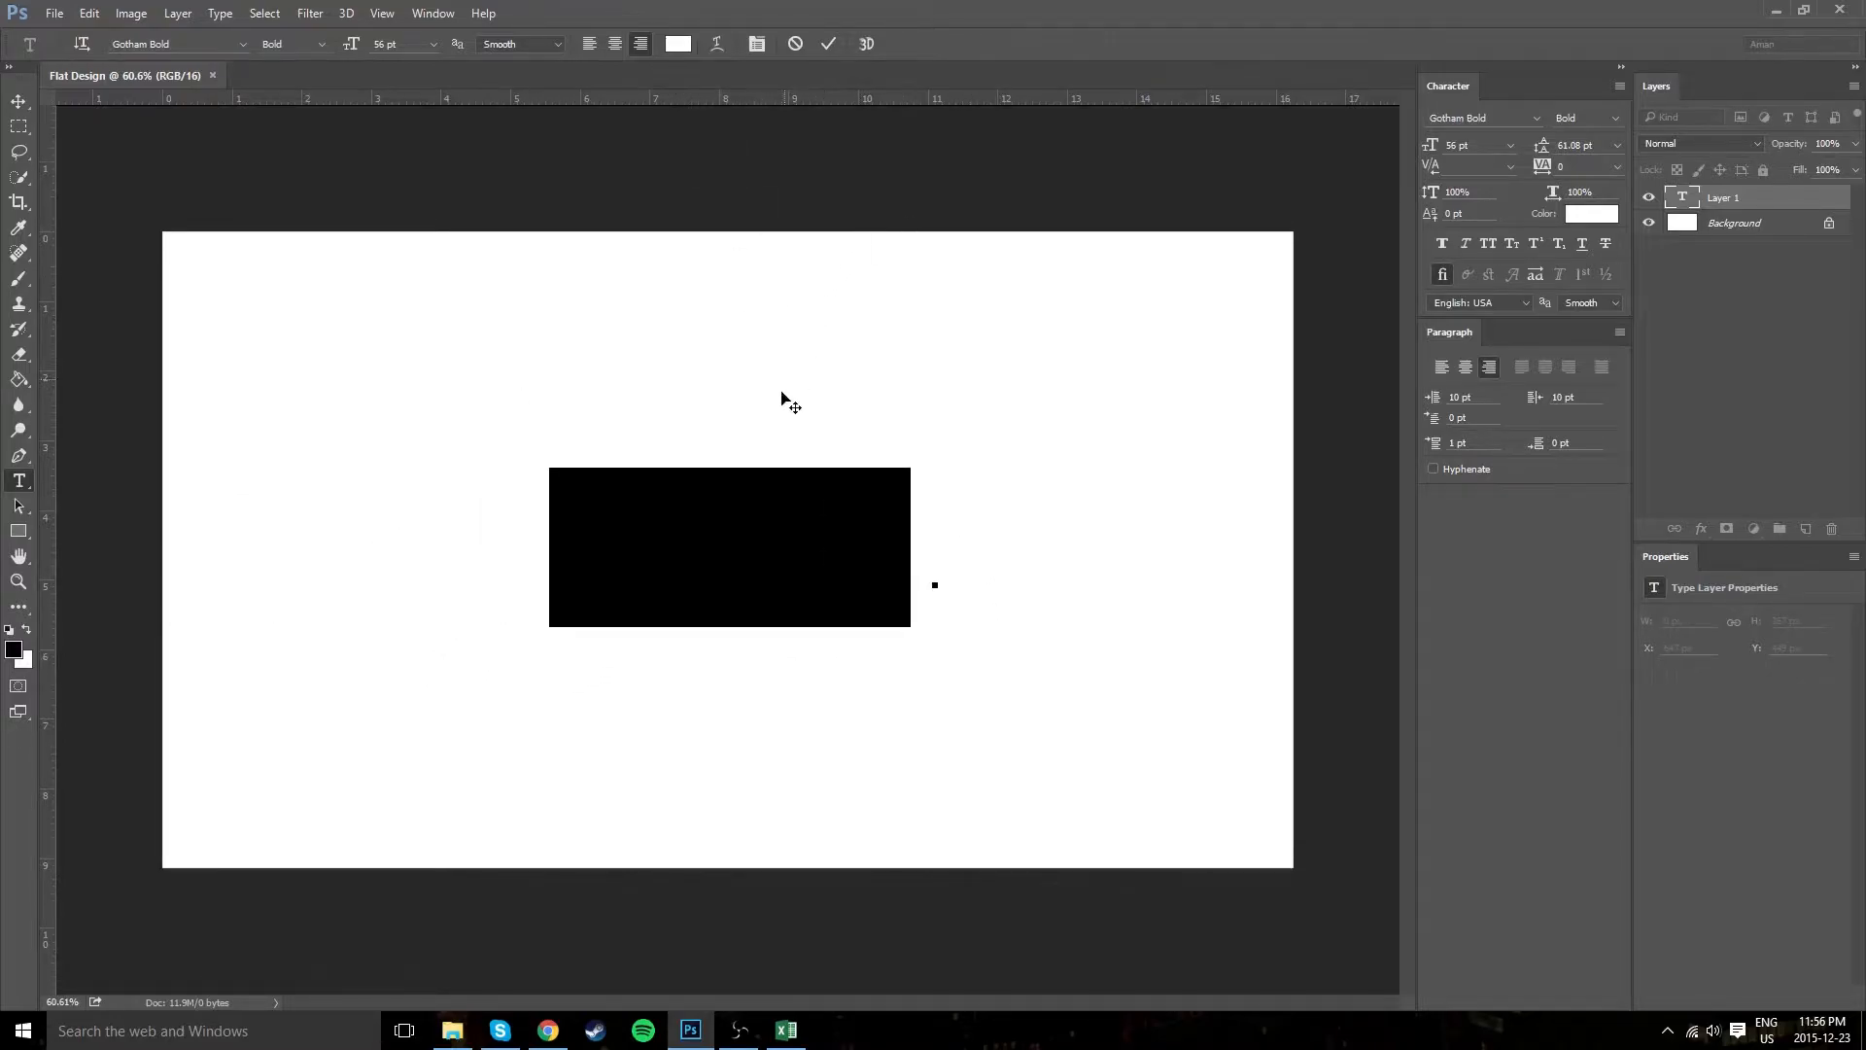
pyautogui.click(1798, 290)
# Convert the Background into a regular layer and fill it with a radial blue gradient running from the centre outward.
pyautogui.doubleClick(1796, 224)
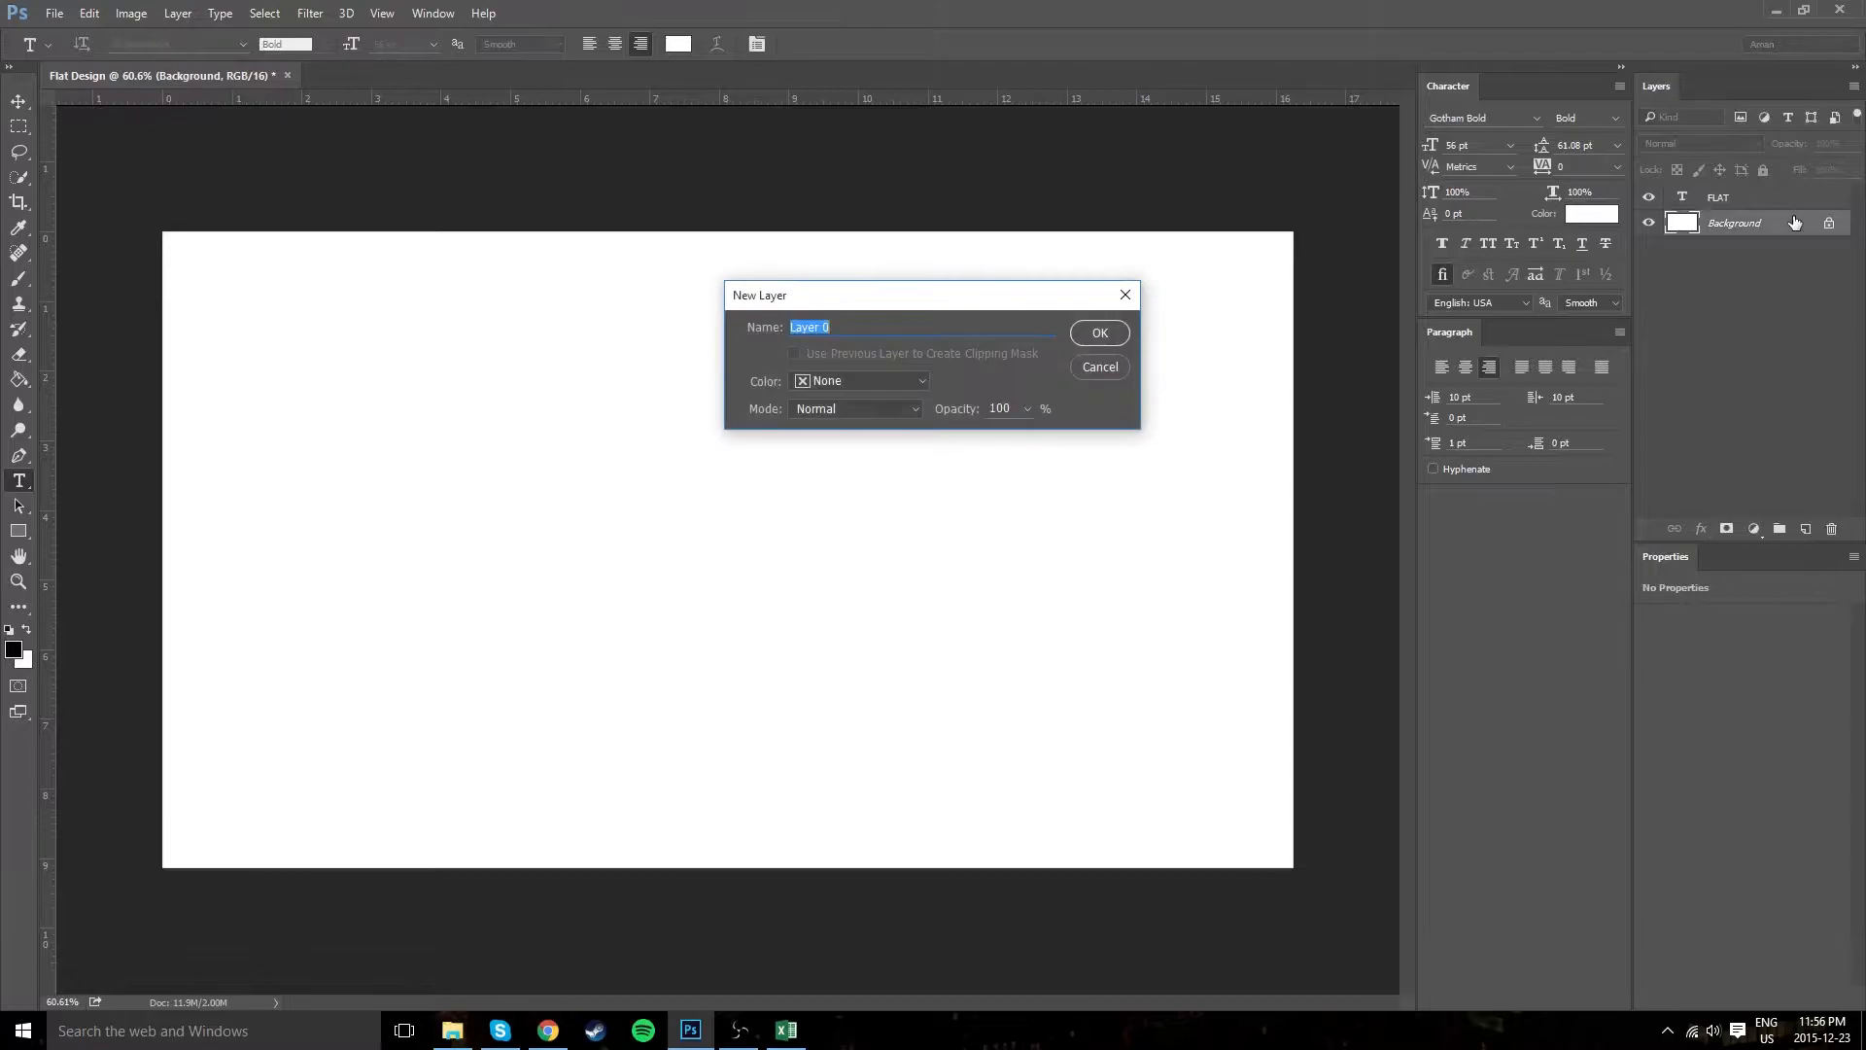
pyautogui.press('Return')
pyautogui.press('g')
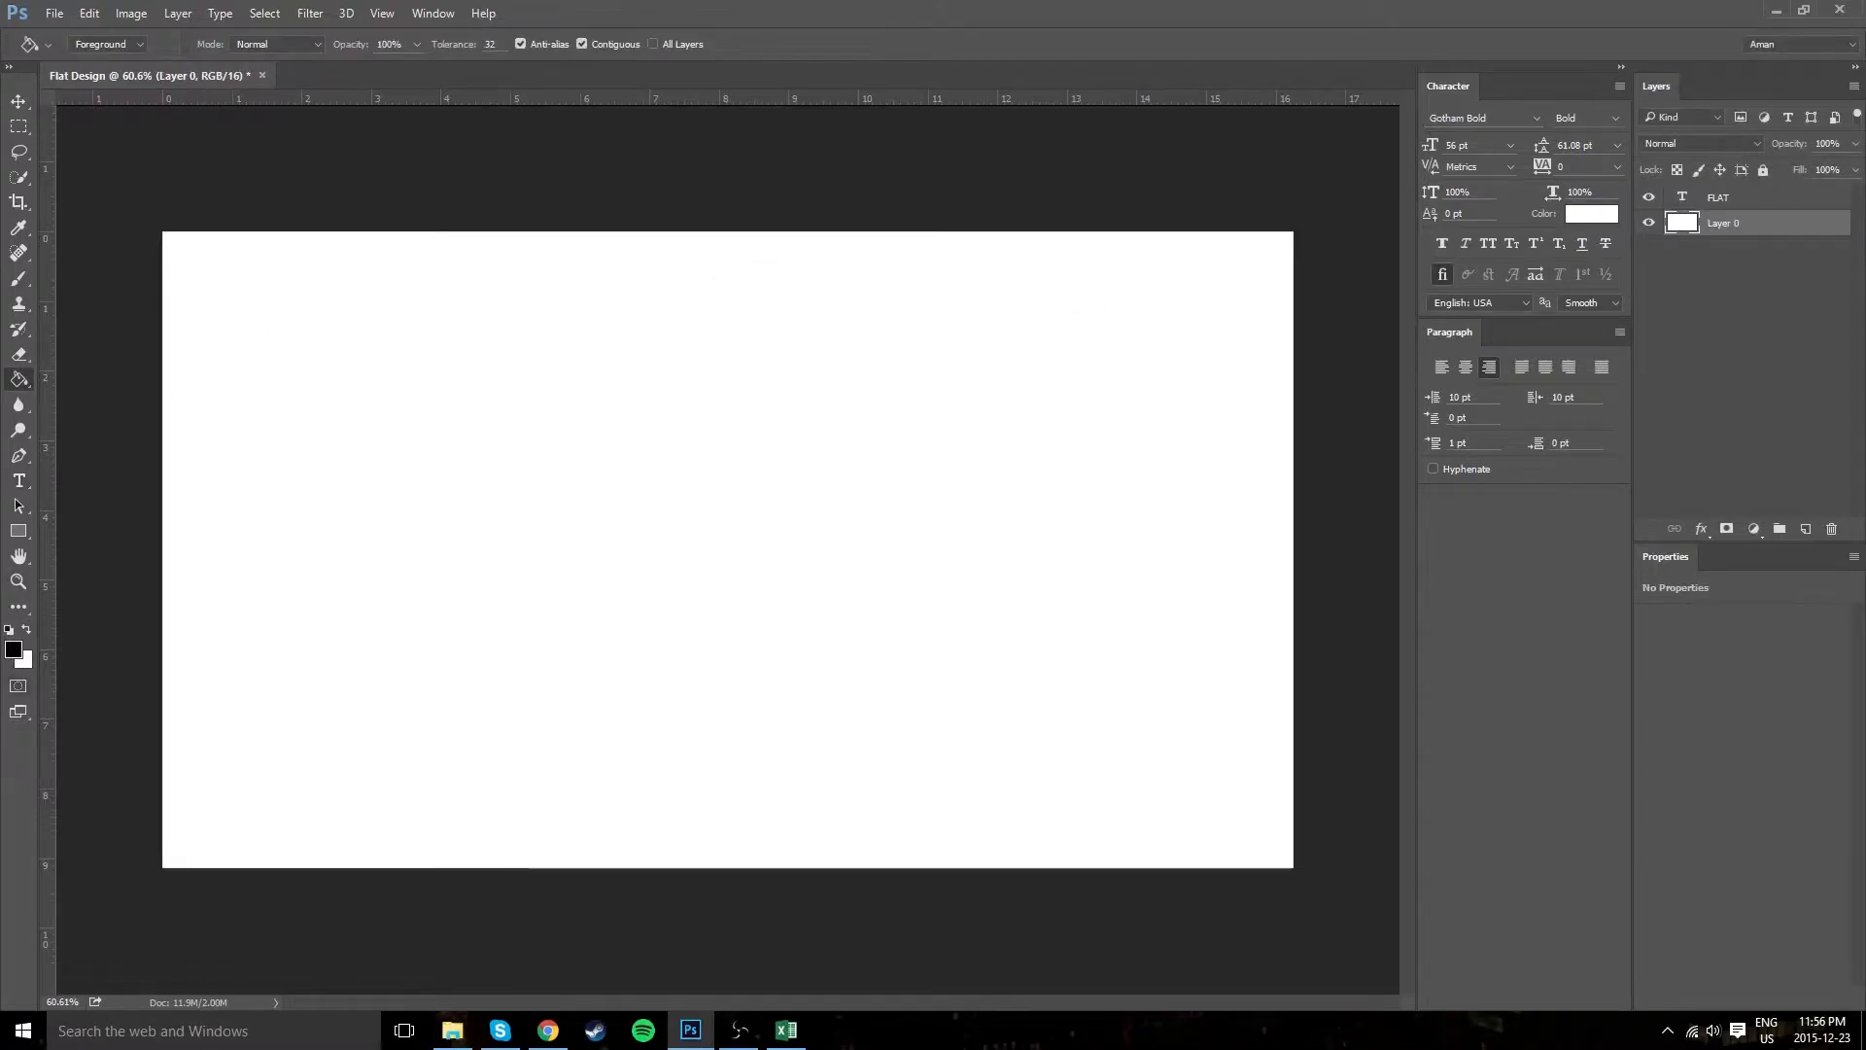
pyautogui.click(296, 627)
pyautogui.hotkey('ctrl', 'z')
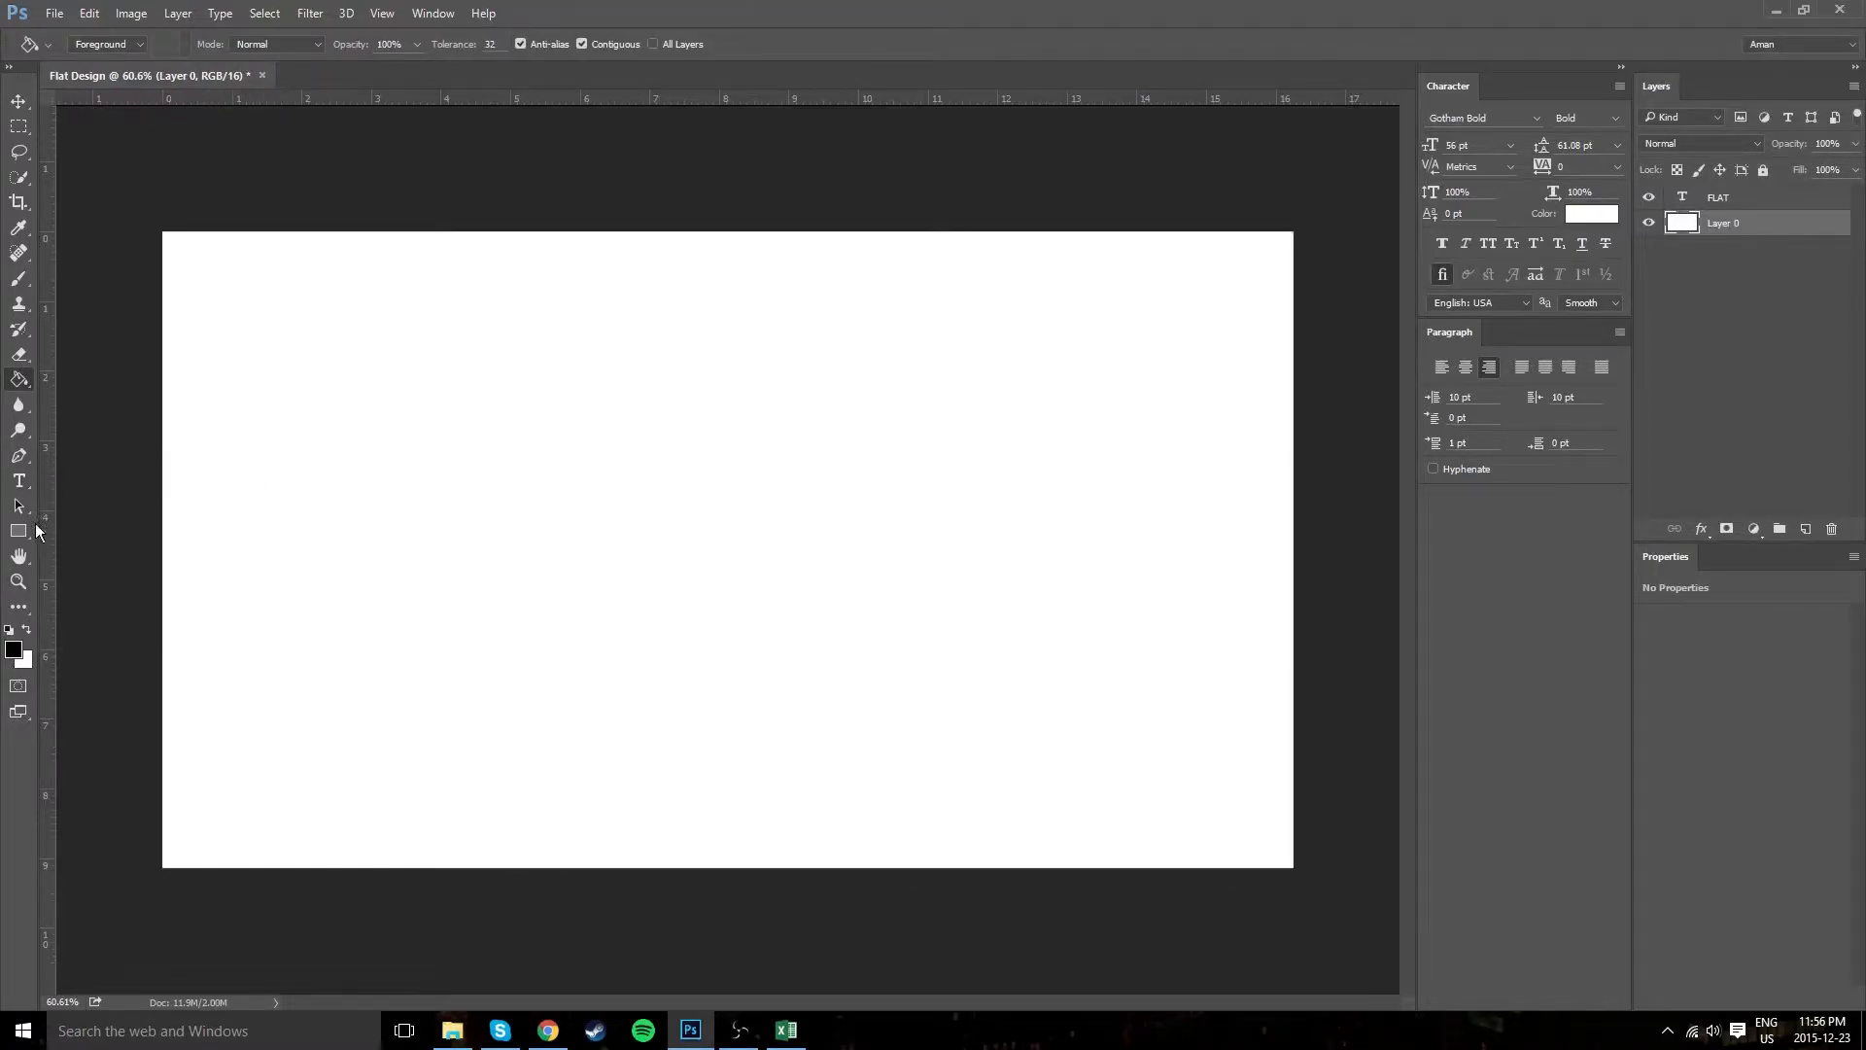
pyautogui.hotkey('shift', 'g')
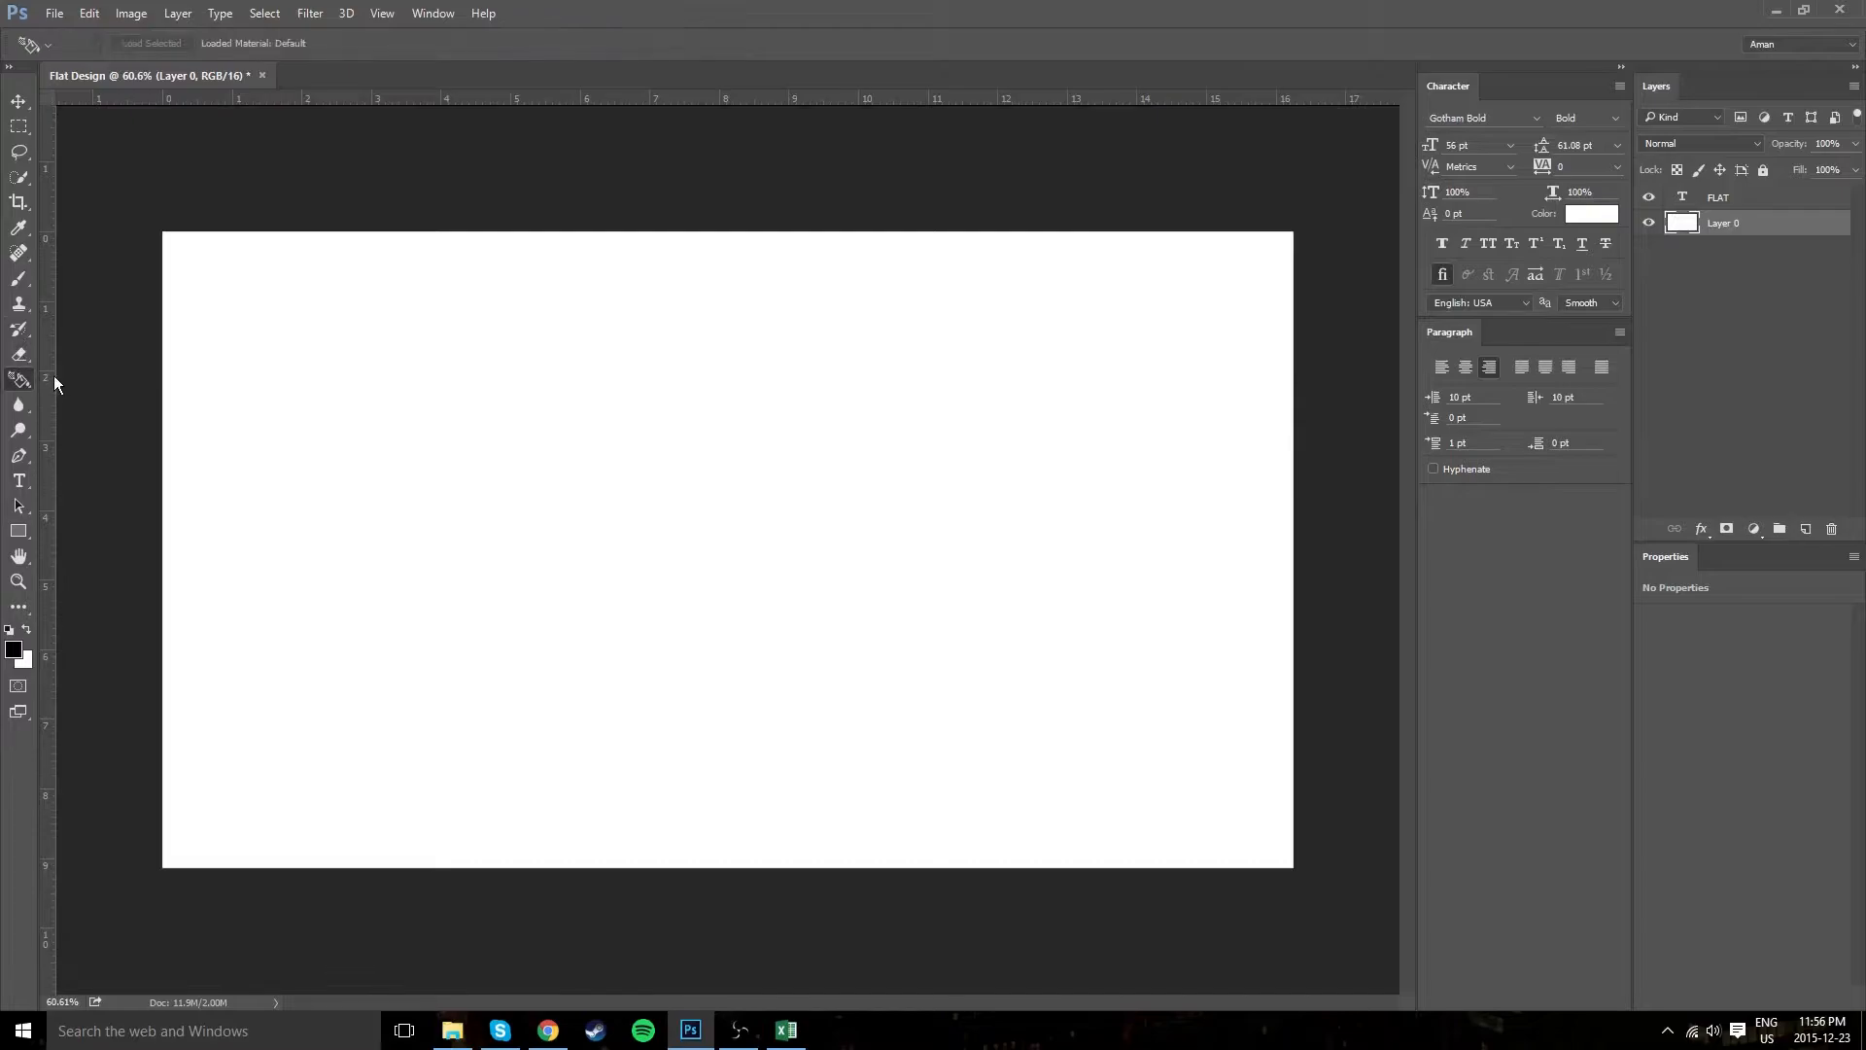
pyautogui.hotkey('shift', 'g')
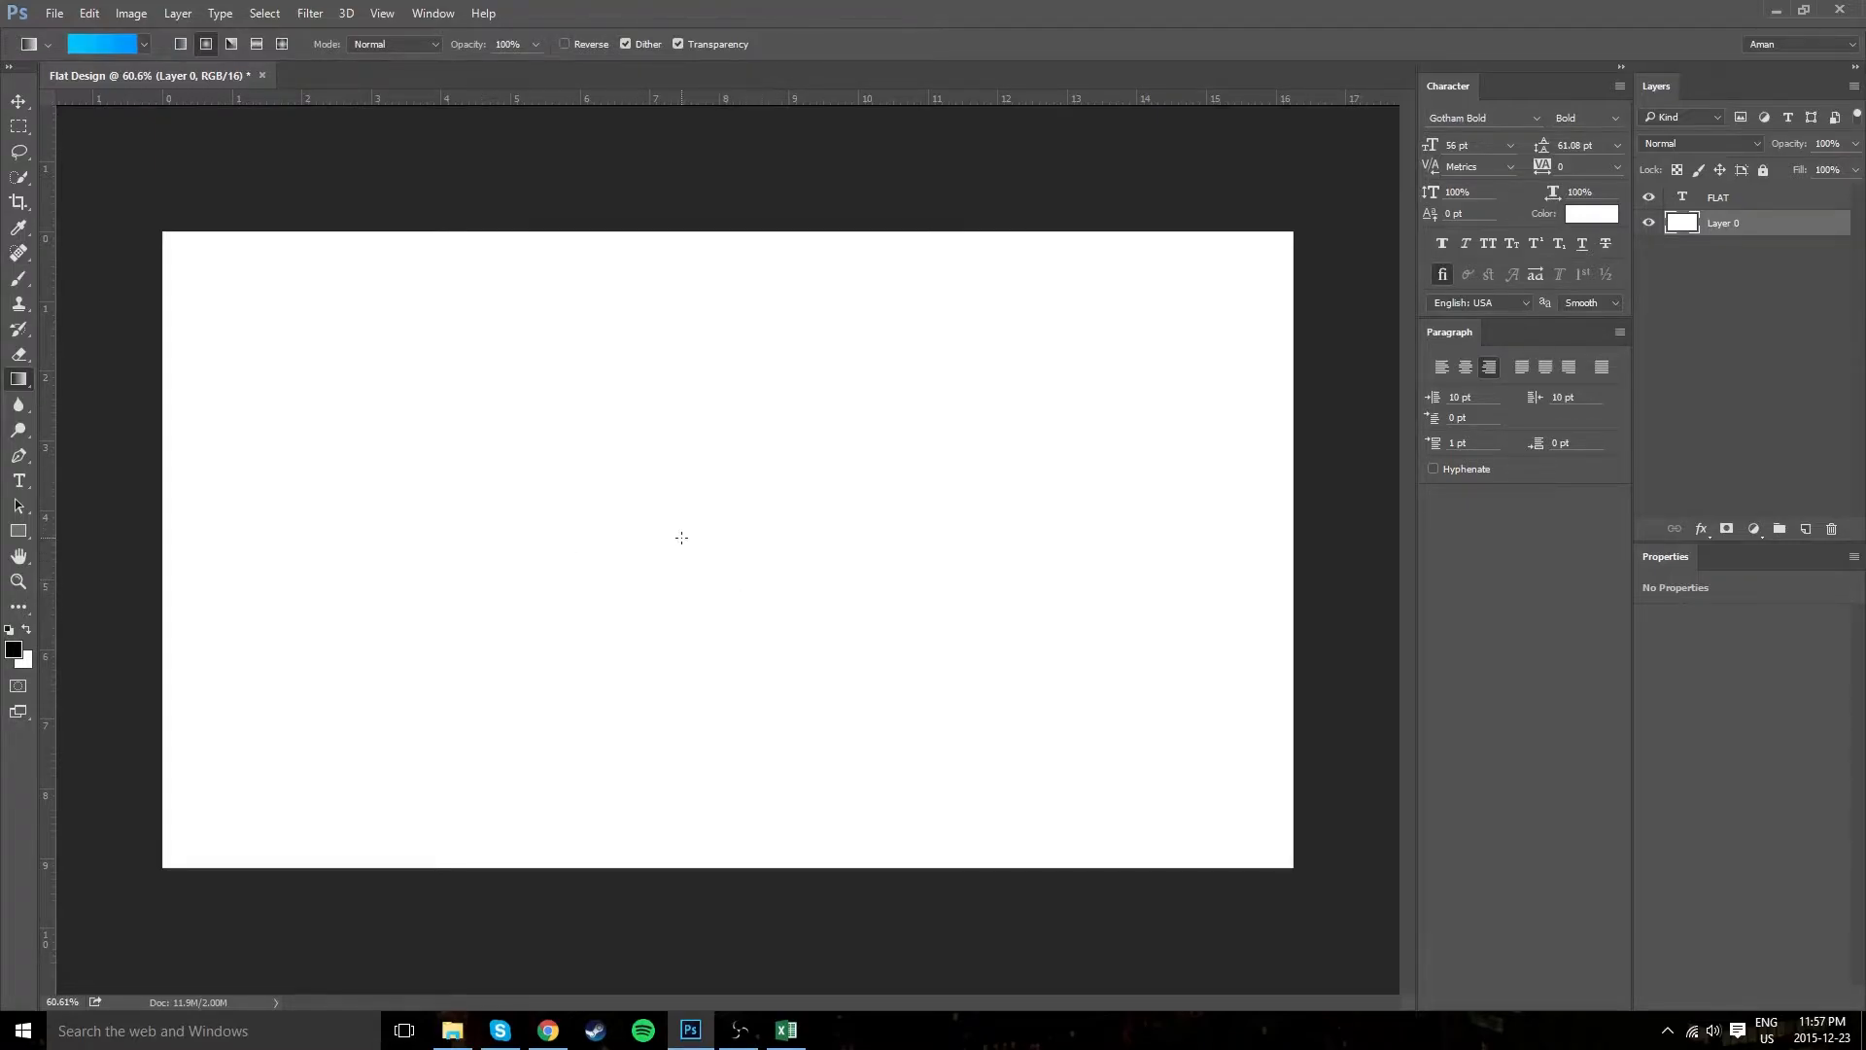
pyautogui.moveTo(715, 541); pyautogui.dragTo(1362, 525)
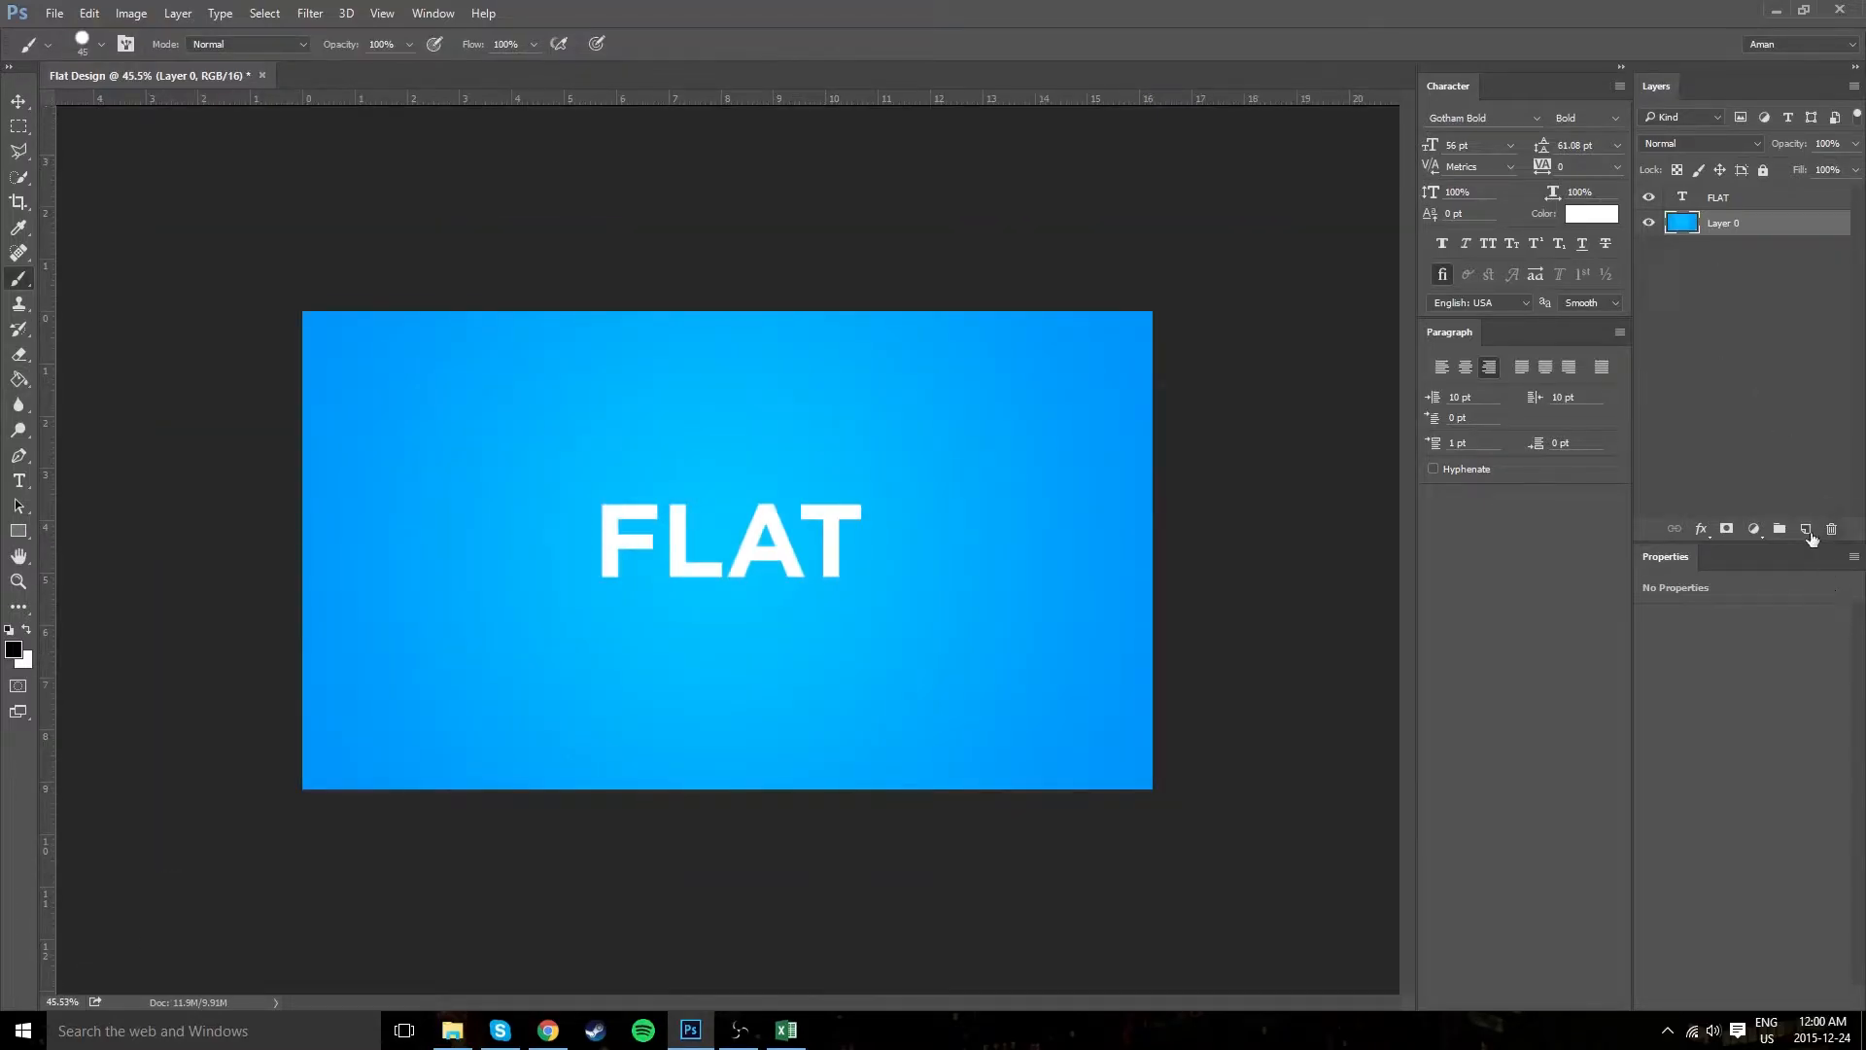
# Add an empty layer between the FLAT text and the gradient layer, and activate the Polygonal Lasso tool.
pyautogui.click(1806, 530)
pyautogui.click(1712, 197)
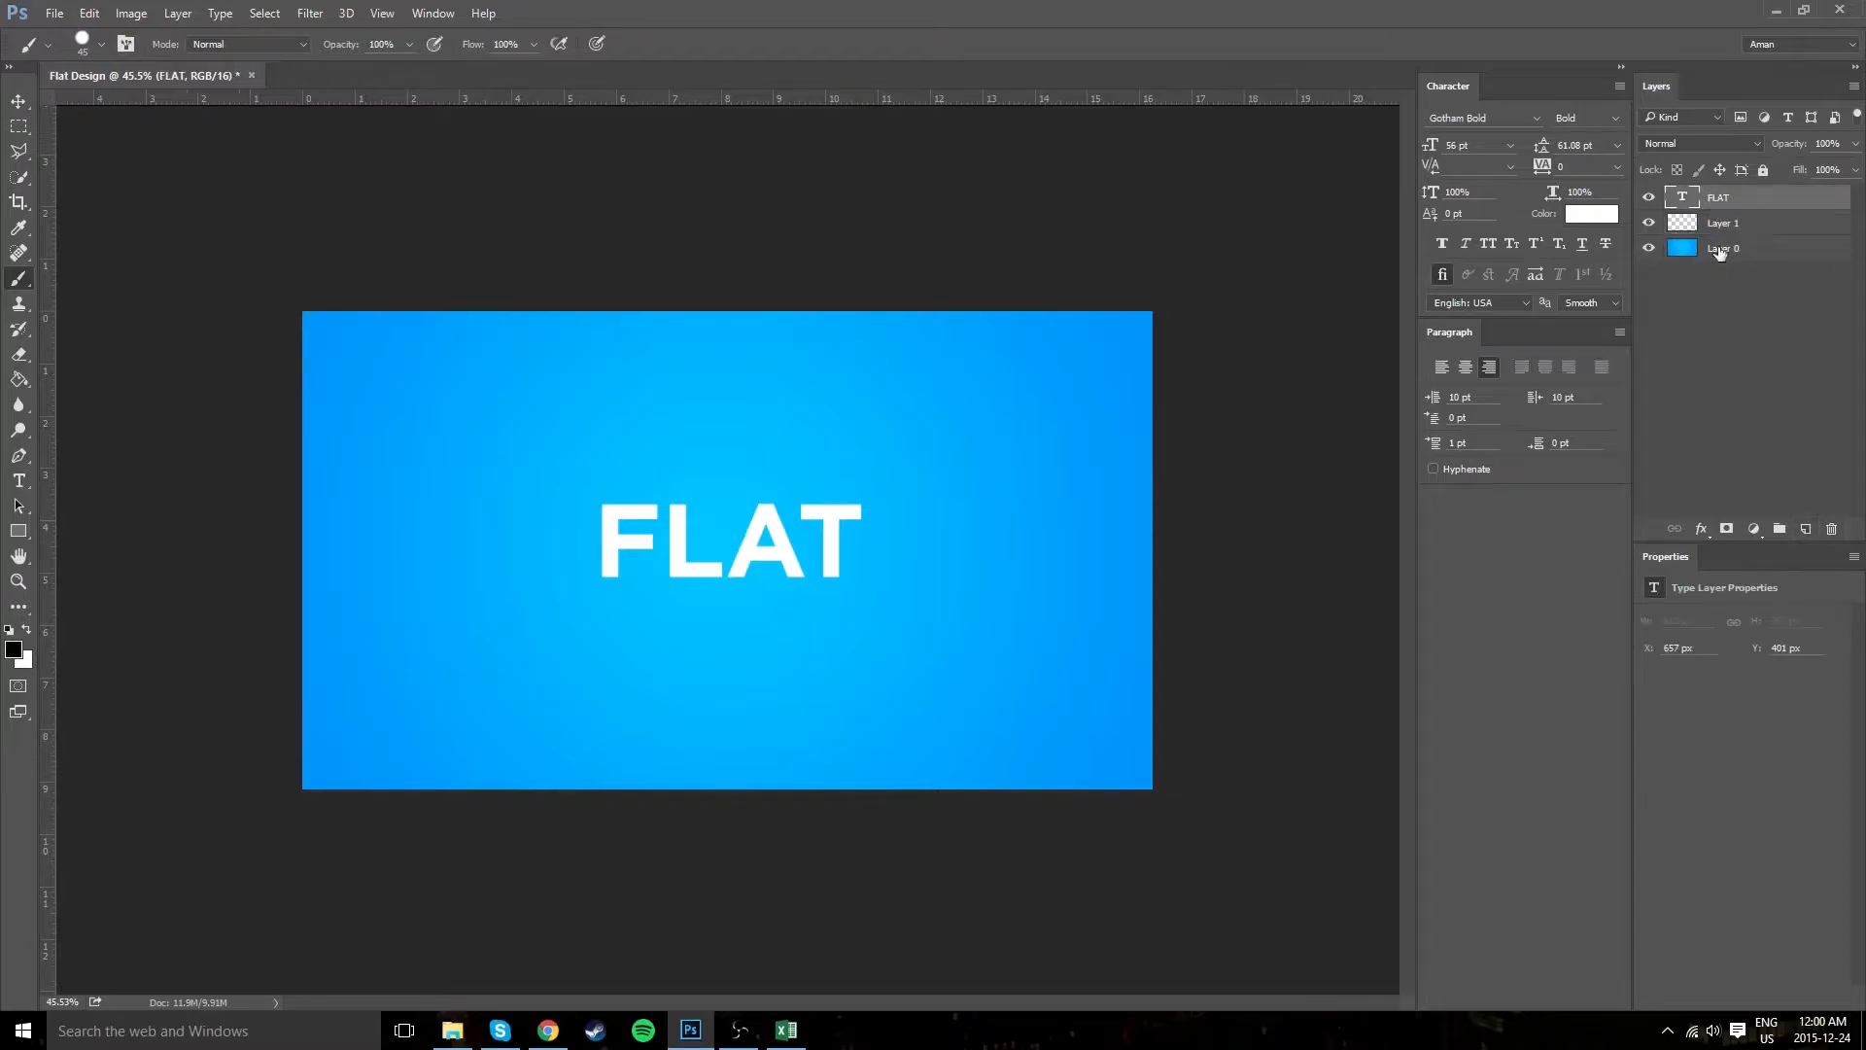
pyautogui.click(1726, 226)
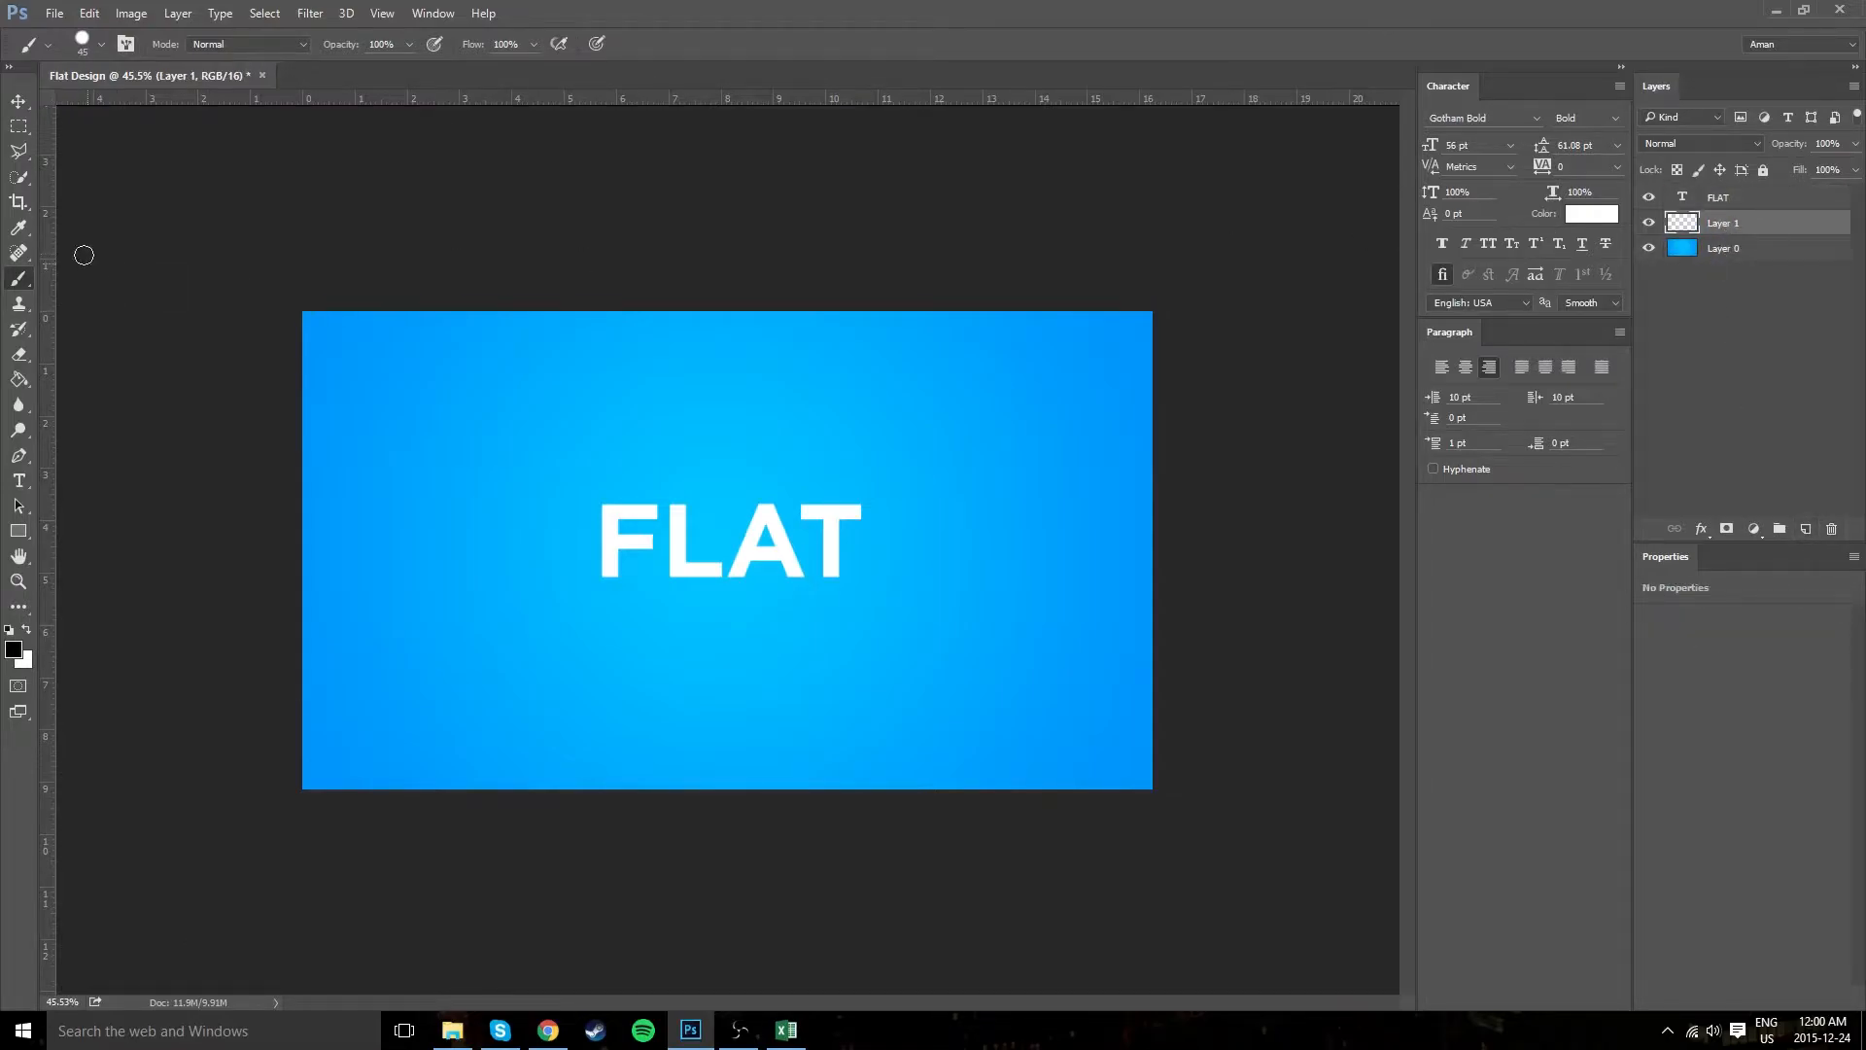
pyautogui.click(18, 153)
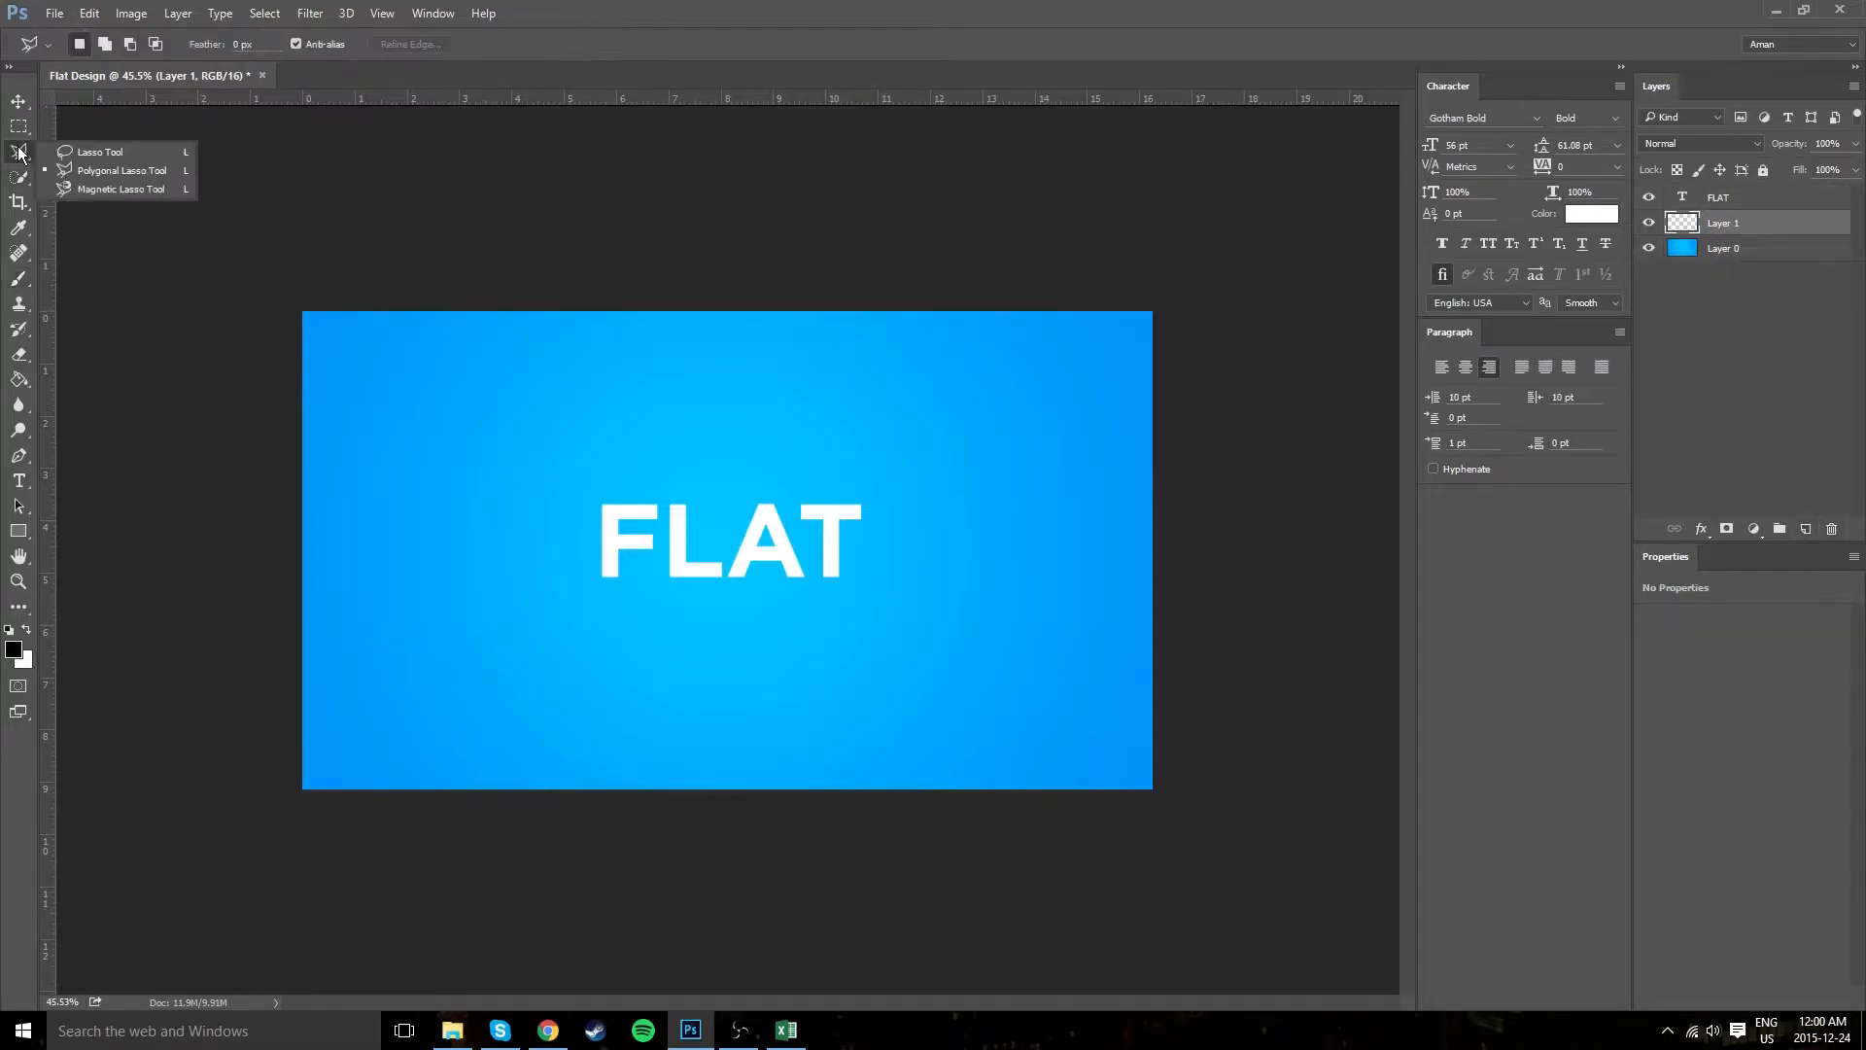
pyautogui.click(63, 172)
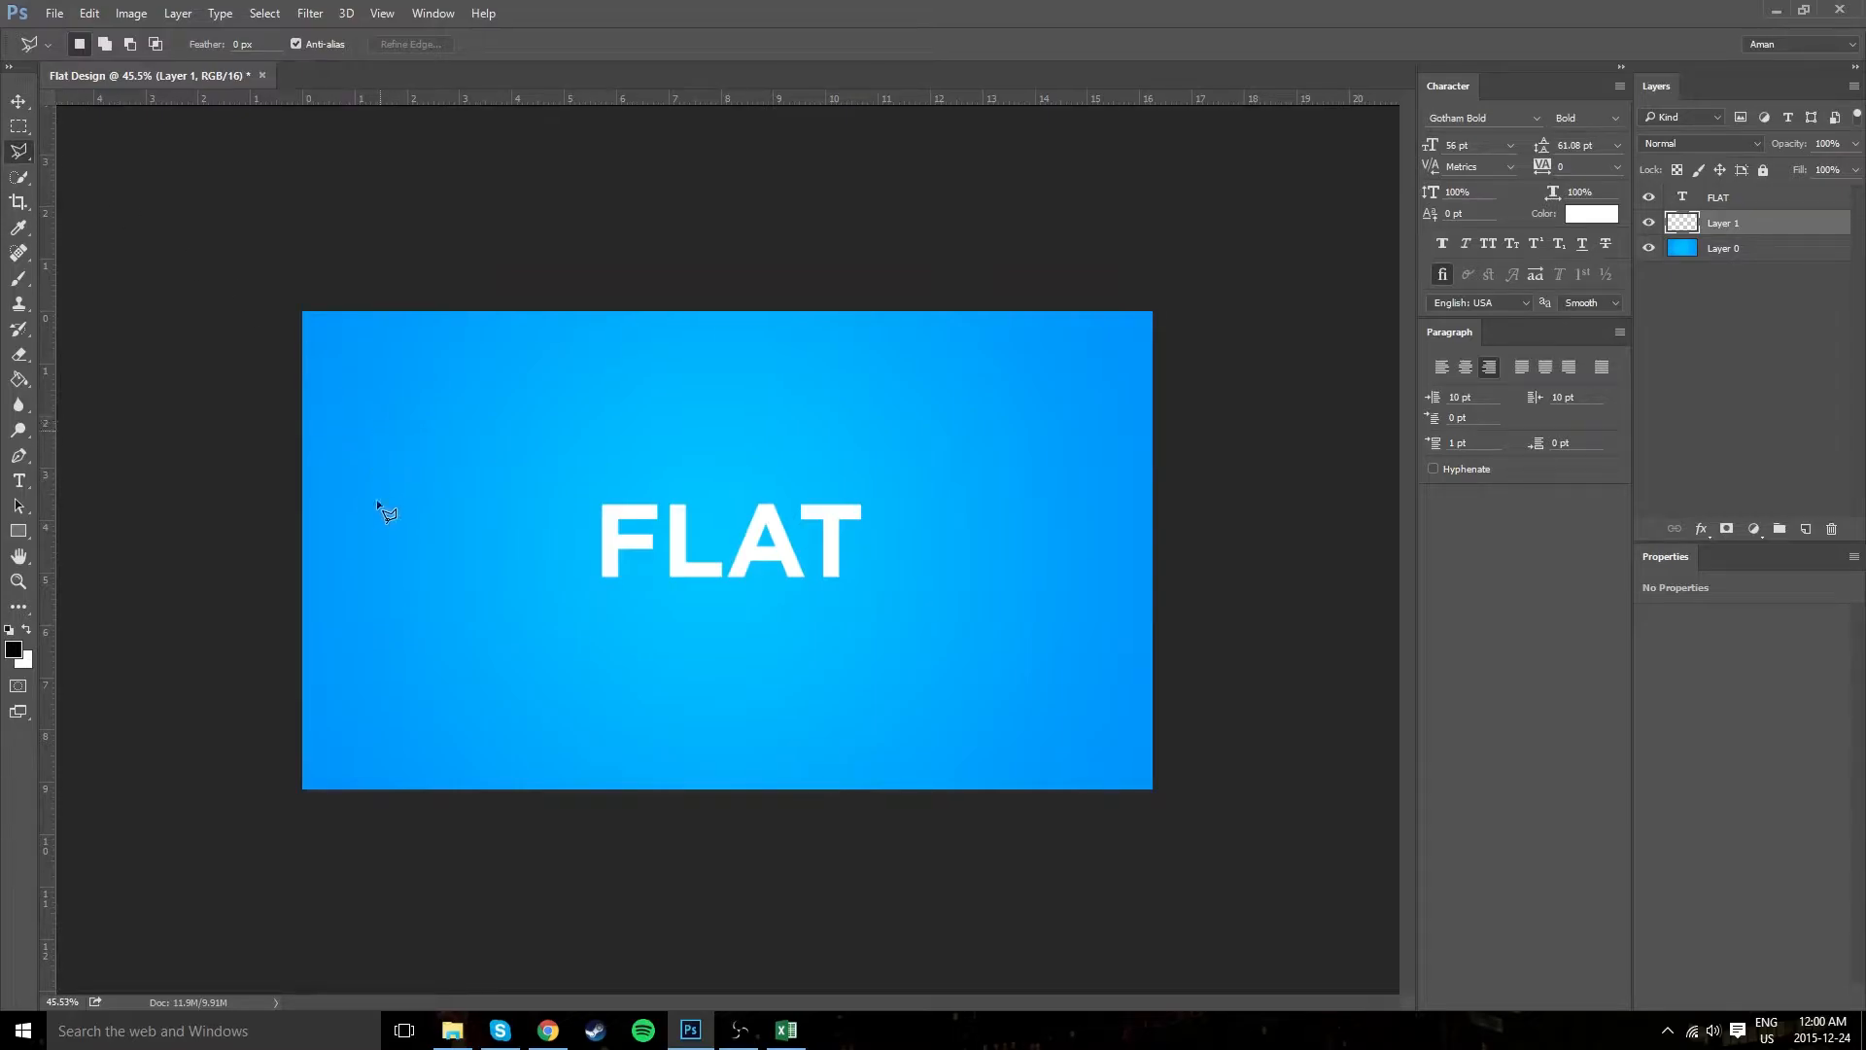
pyautogui.click(378, 431)
pyautogui.hotkey('ctrl', 'x')
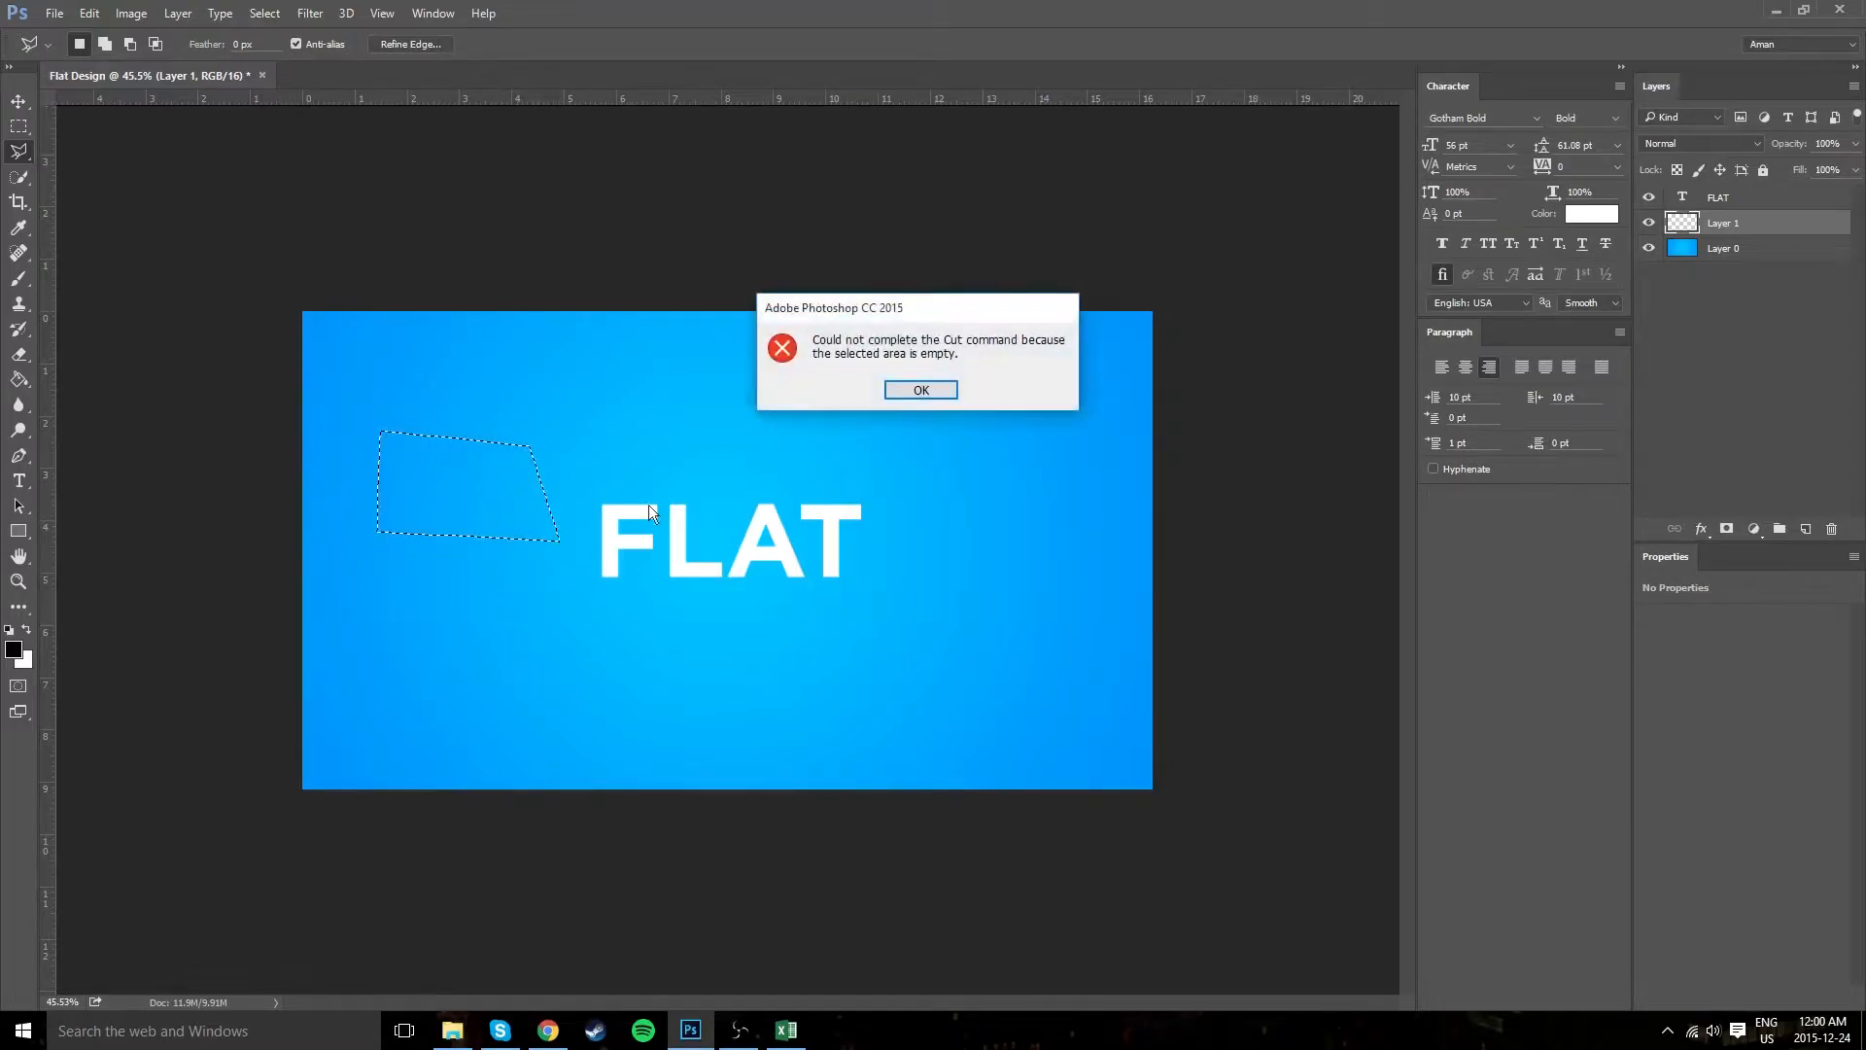
pyautogui.click(930, 391)
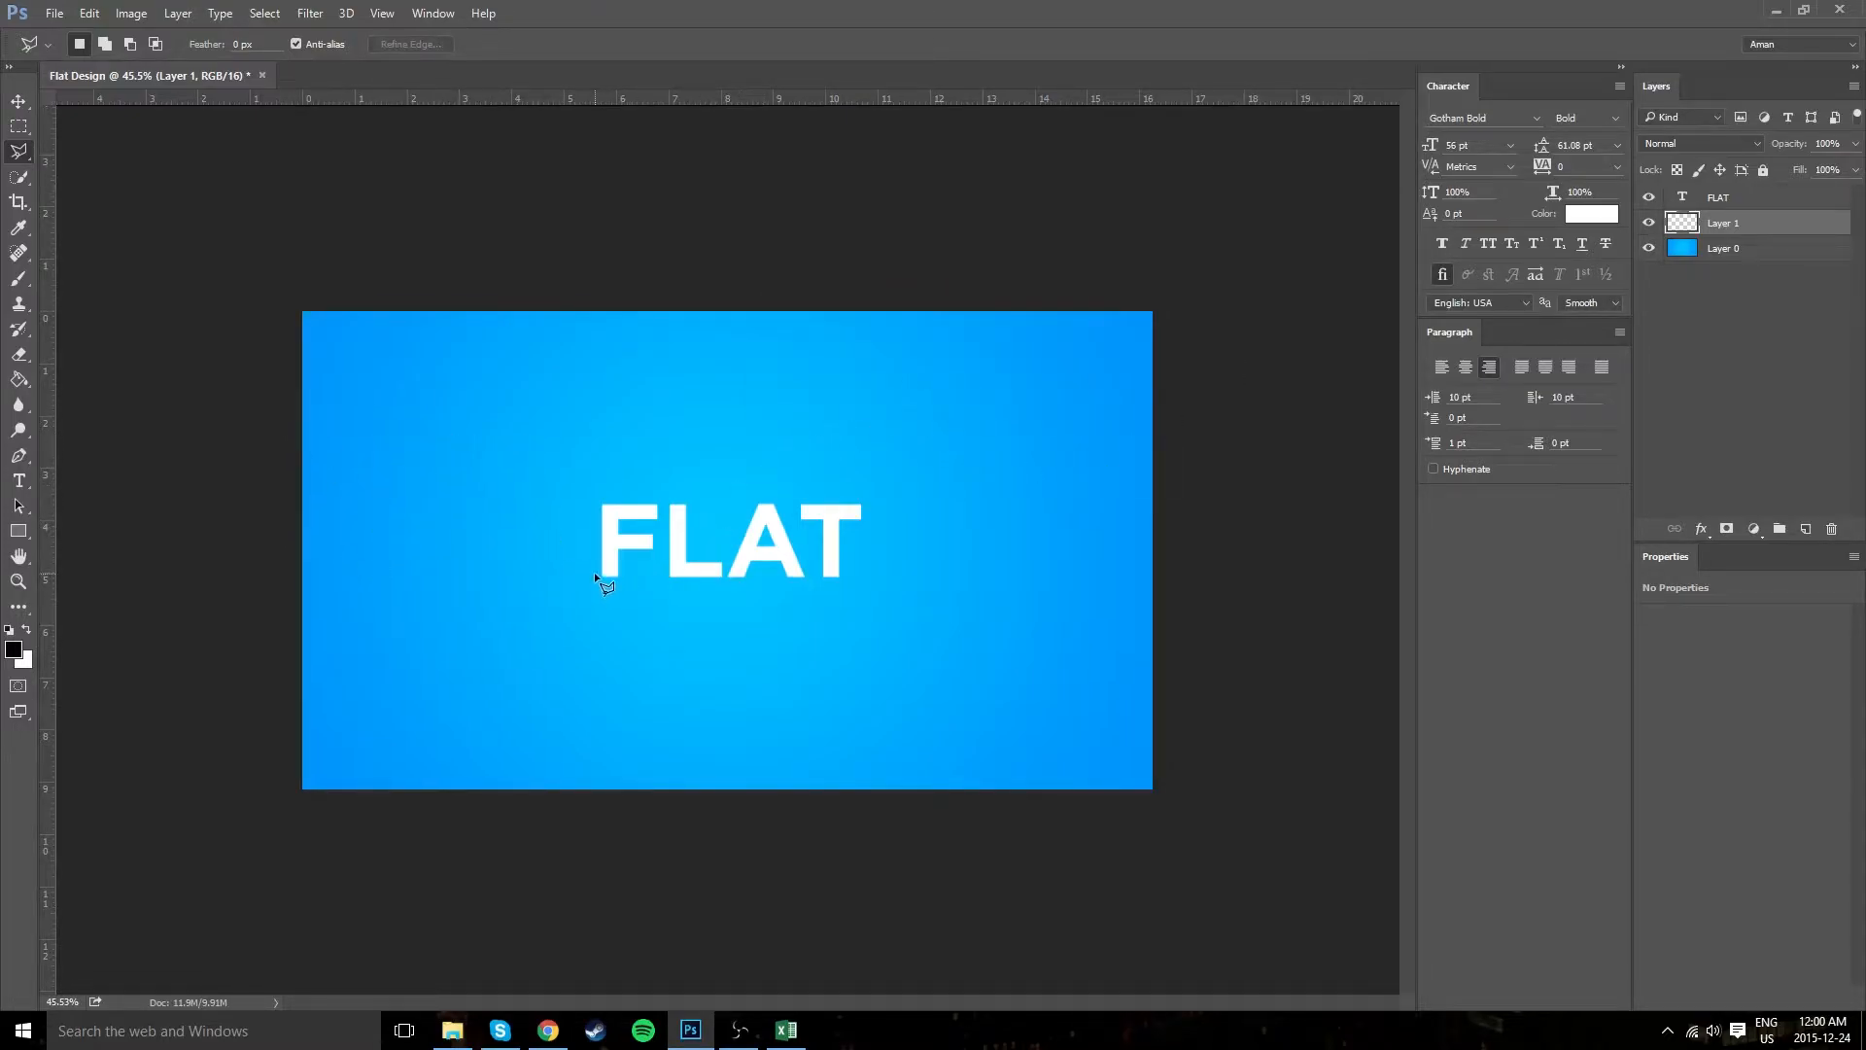
# Outline a long-shadow selection from the base of the F past the canvas's lower edge and back along the tops of the letters.
pyautogui.hotkey('ctrl', '+')
pyautogui.hotkey('ctrl', '+')
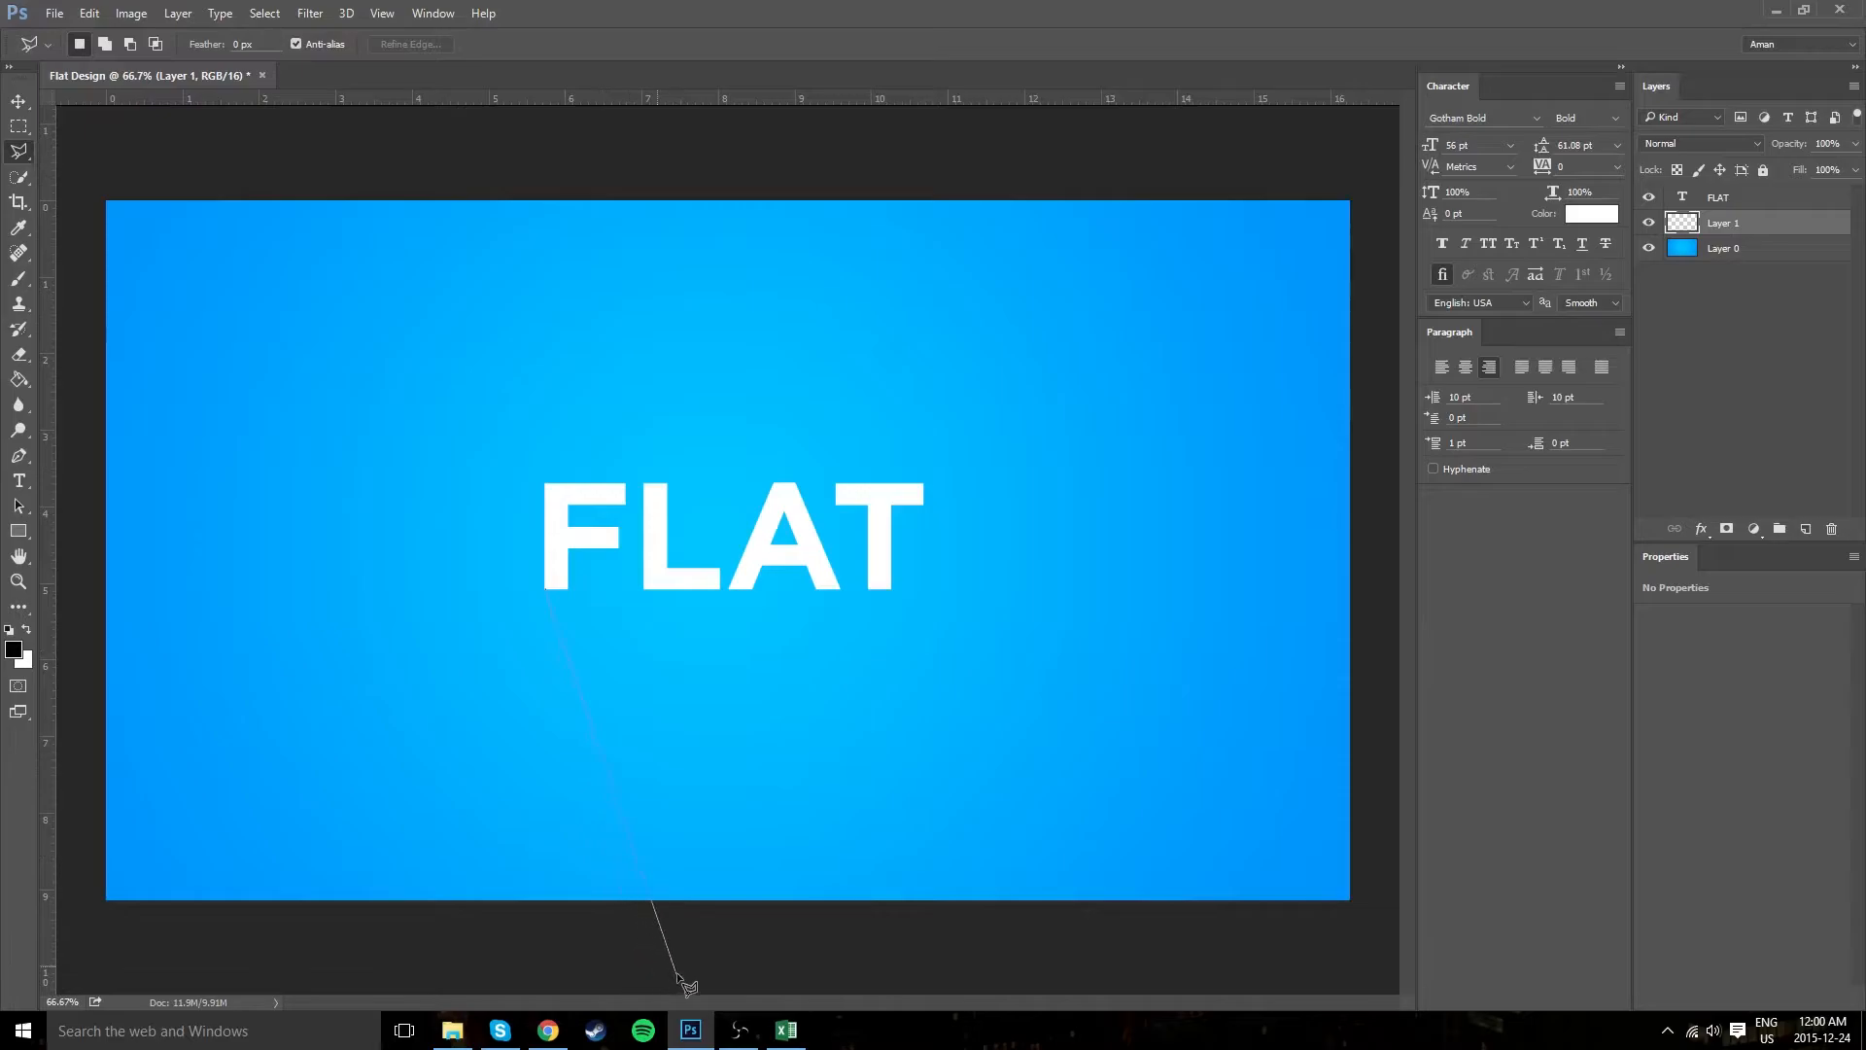
pyautogui.click(764, 974)
pyautogui.click(1306, 972)
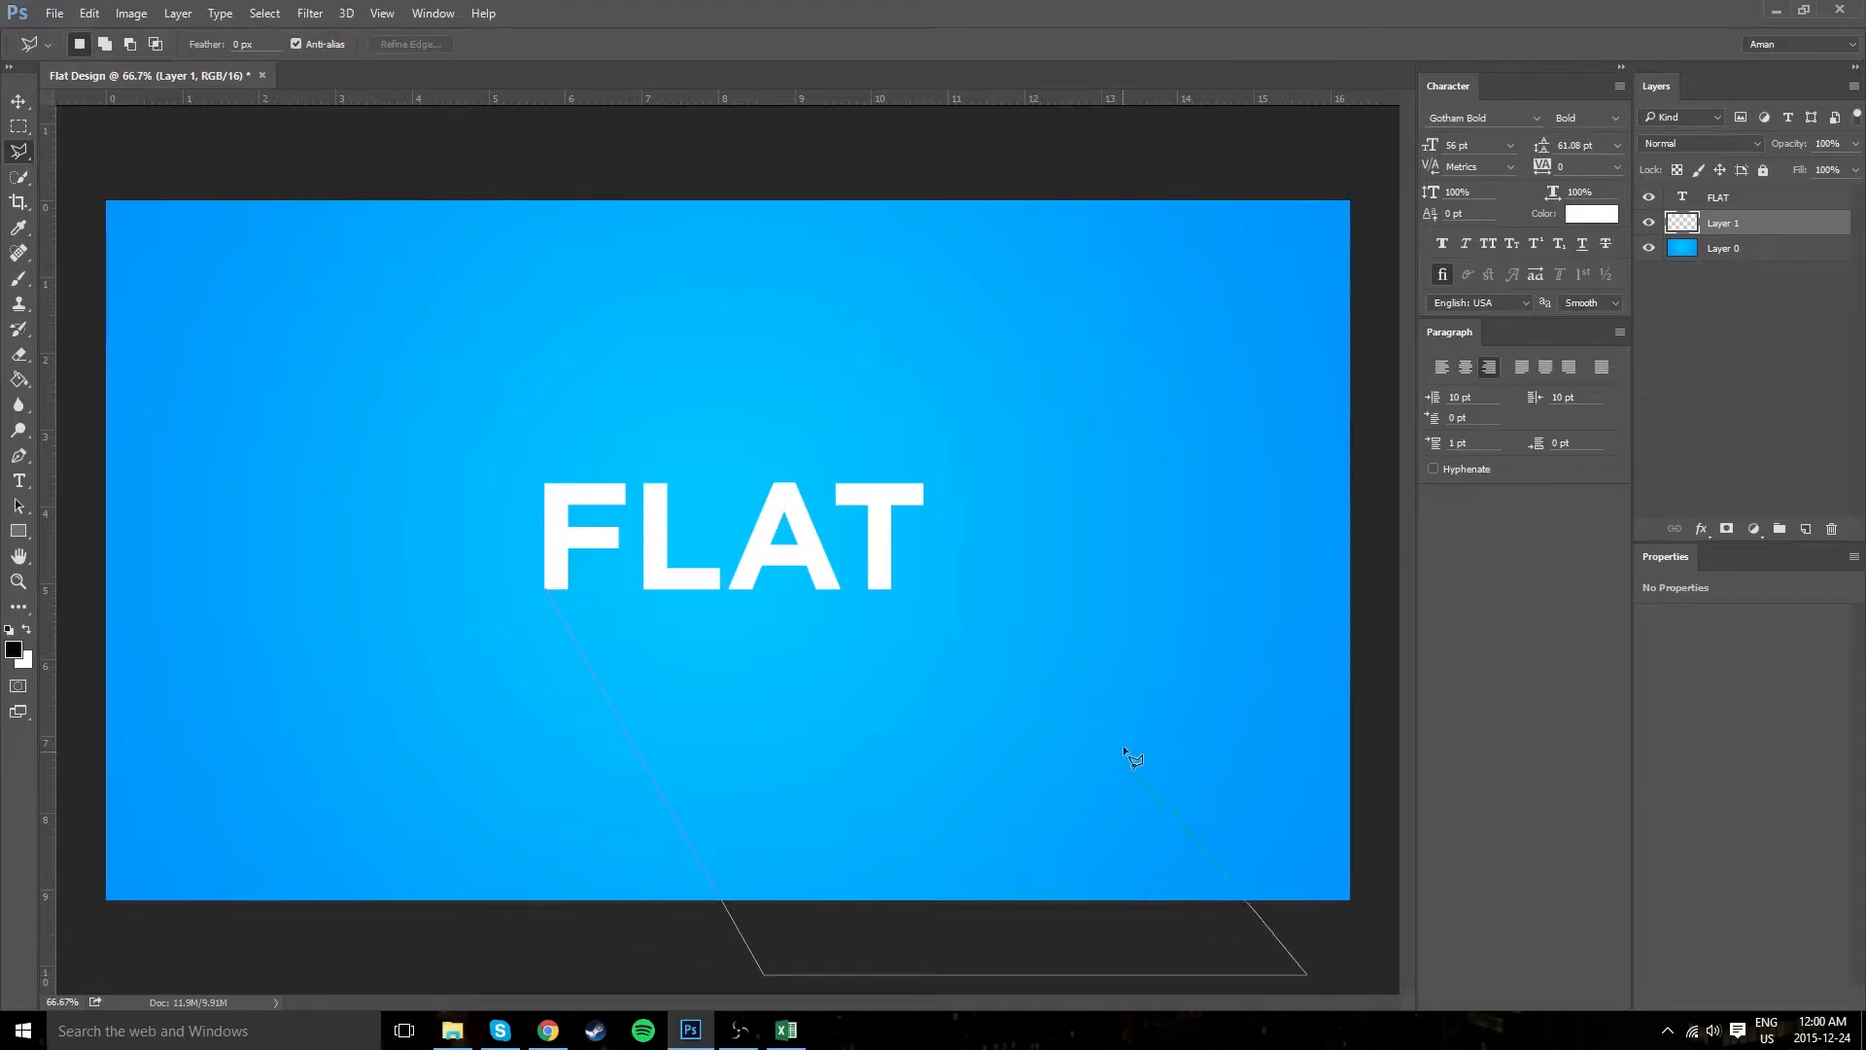
pyautogui.click(923, 482)
pyautogui.click(877, 503)
pyautogui.click(796, 483)
pyautogui.click(776, 487)
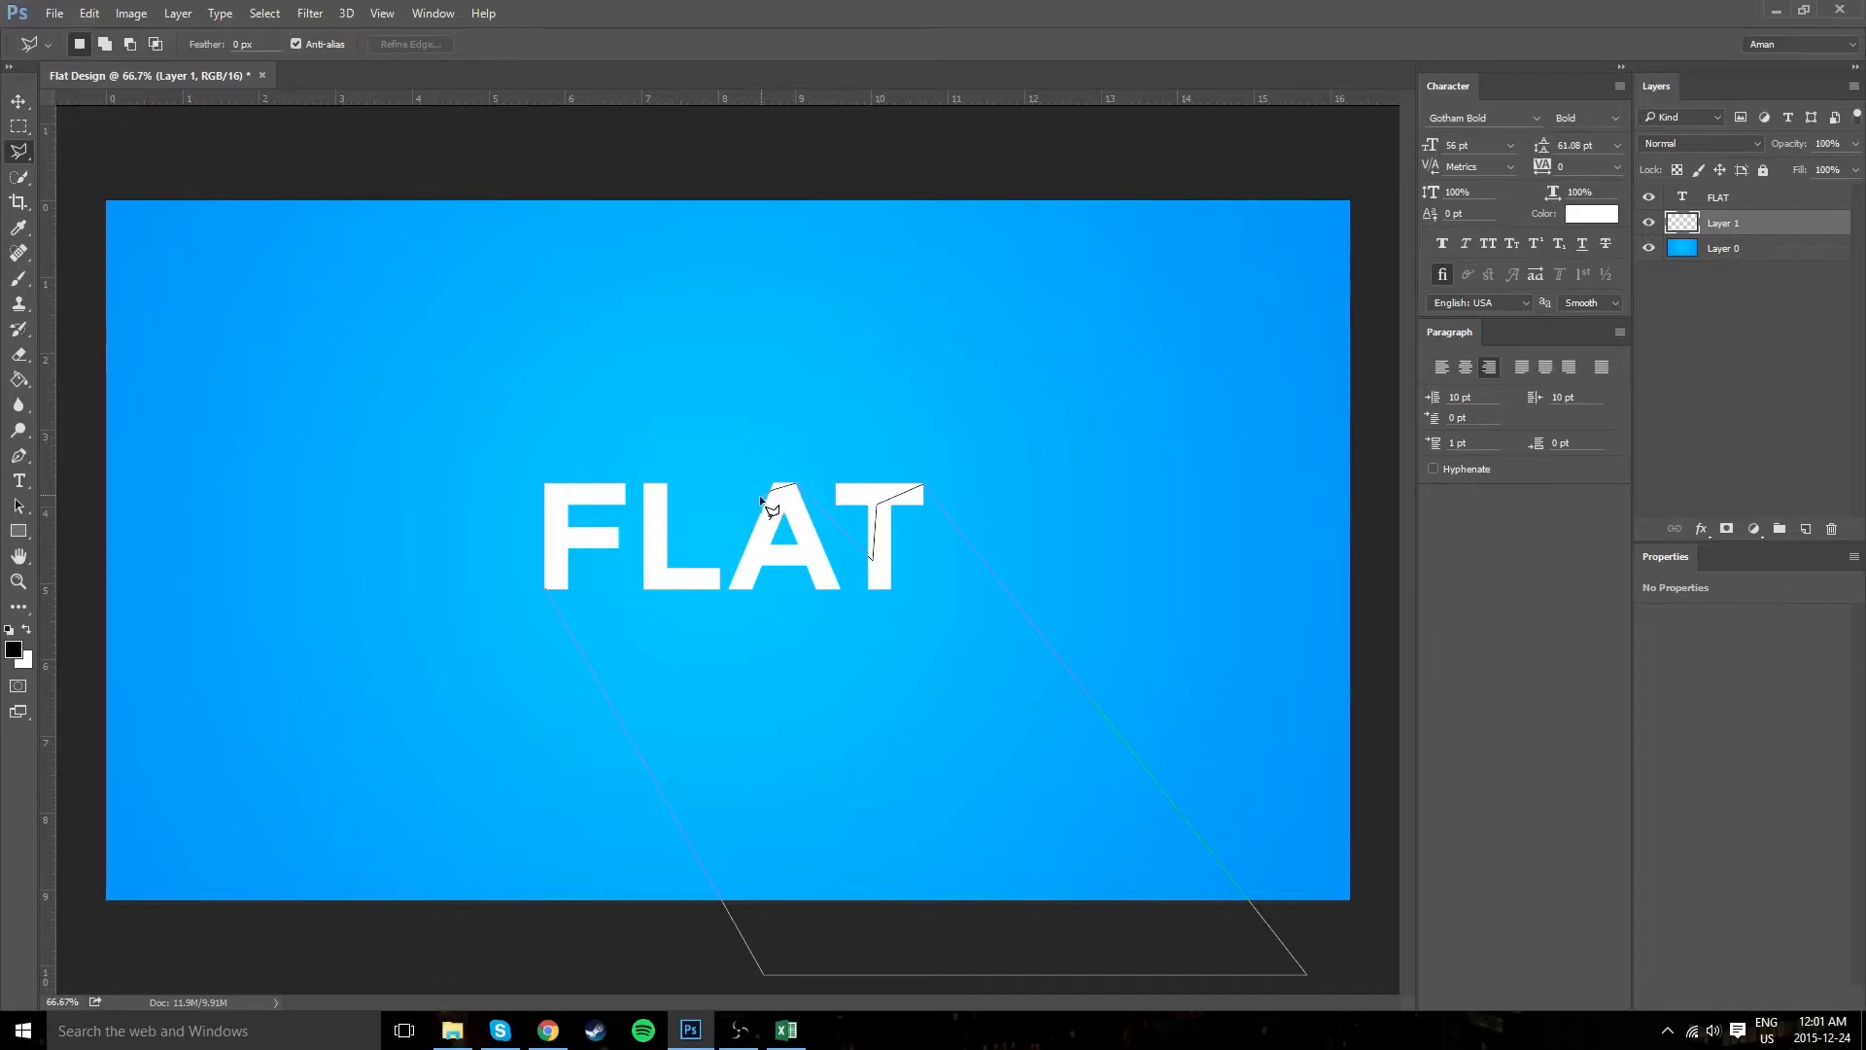
pyautogui.click(747, 553)
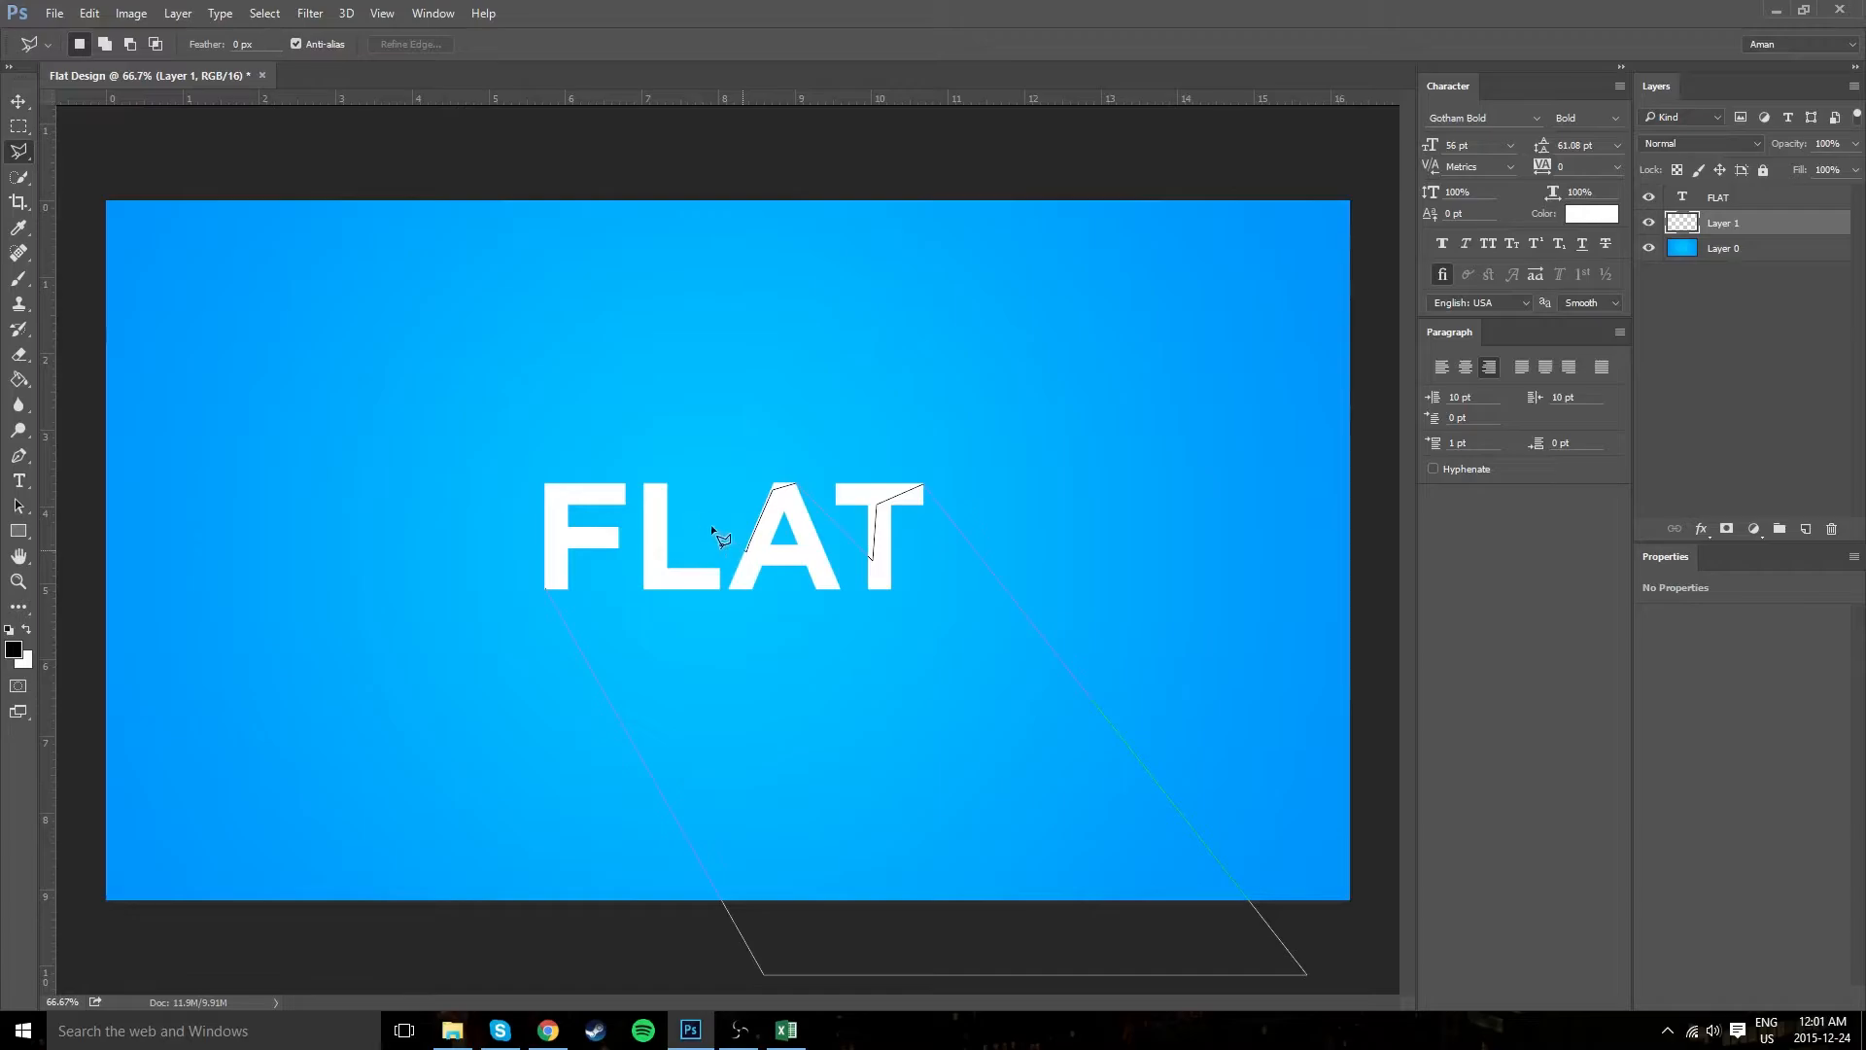
pyautogui.click(667, 481)
pyautogui.click(656, 512)
pyautogui.click(624, 485)
pyautogui.click(578, 489)
pyautogui.click(550, 496)
pyautogui.click(544, 586)
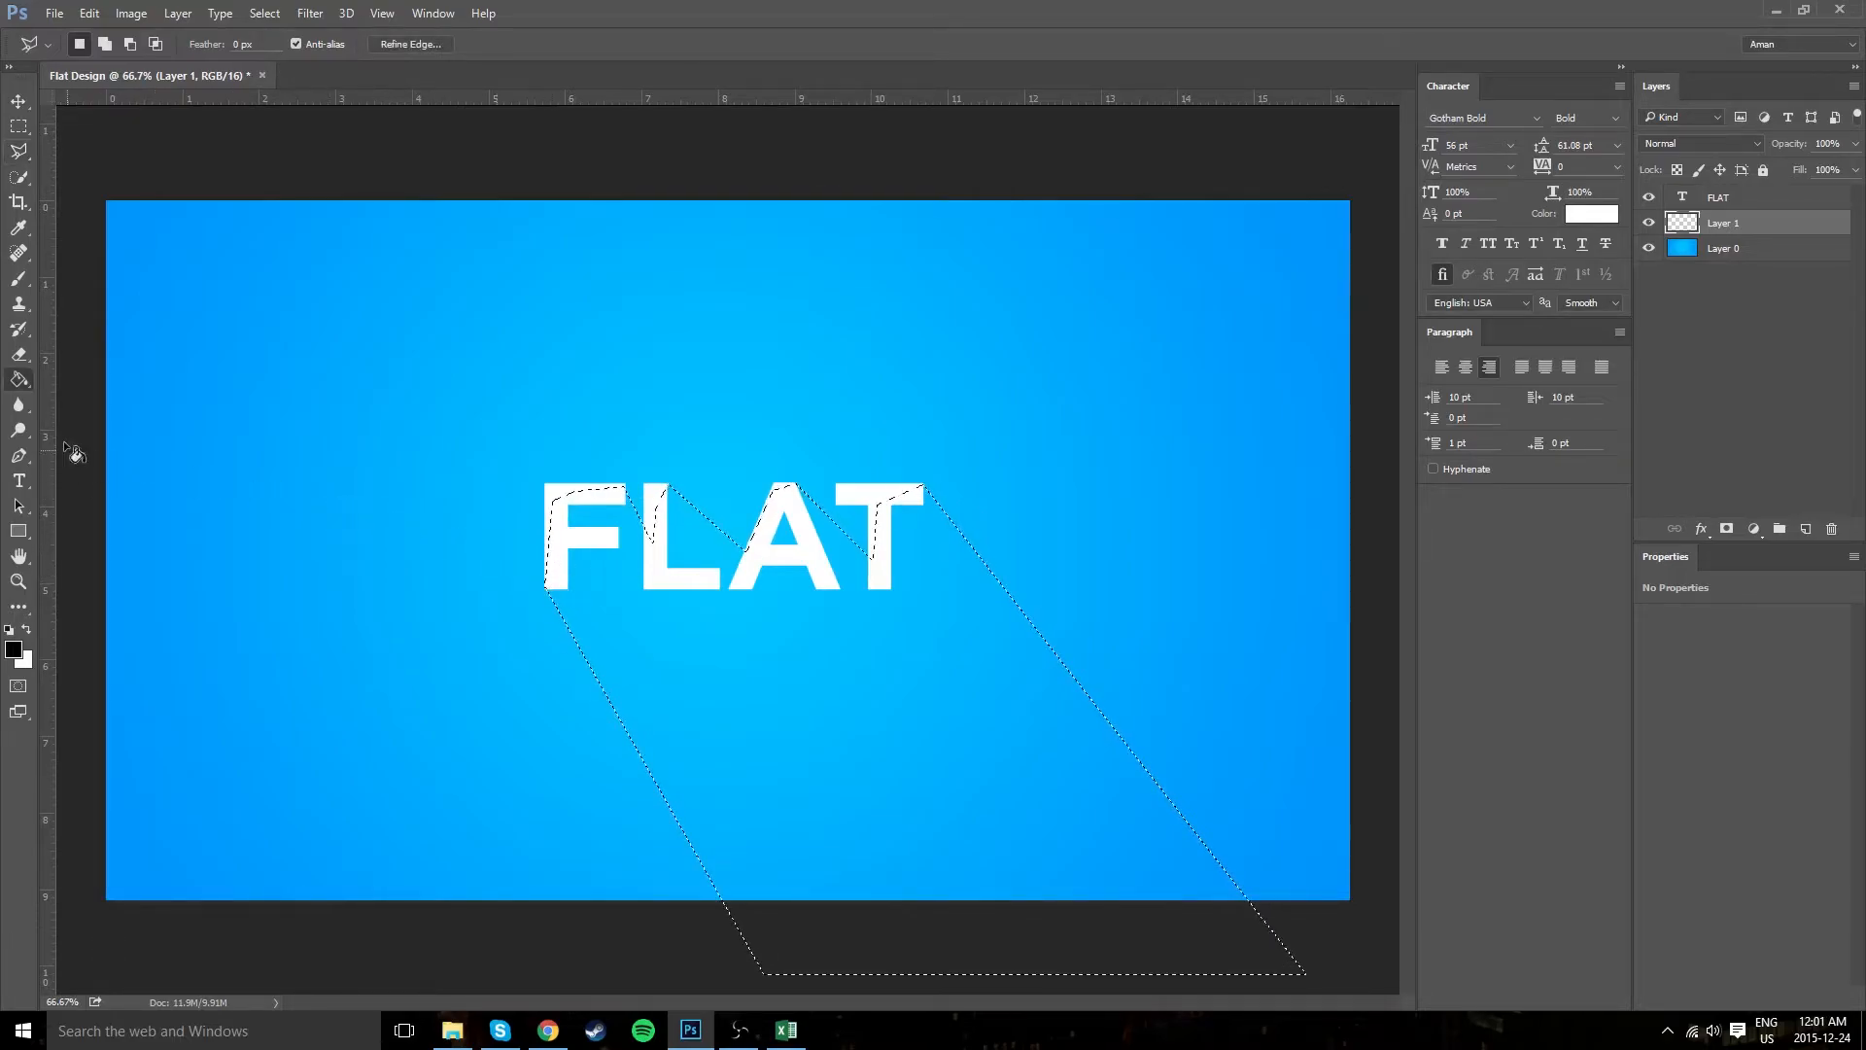
# Fill the shadow selection with black on the empty layer using the Paint Bucket, and deselect.
pyautogui.click(19, 379)
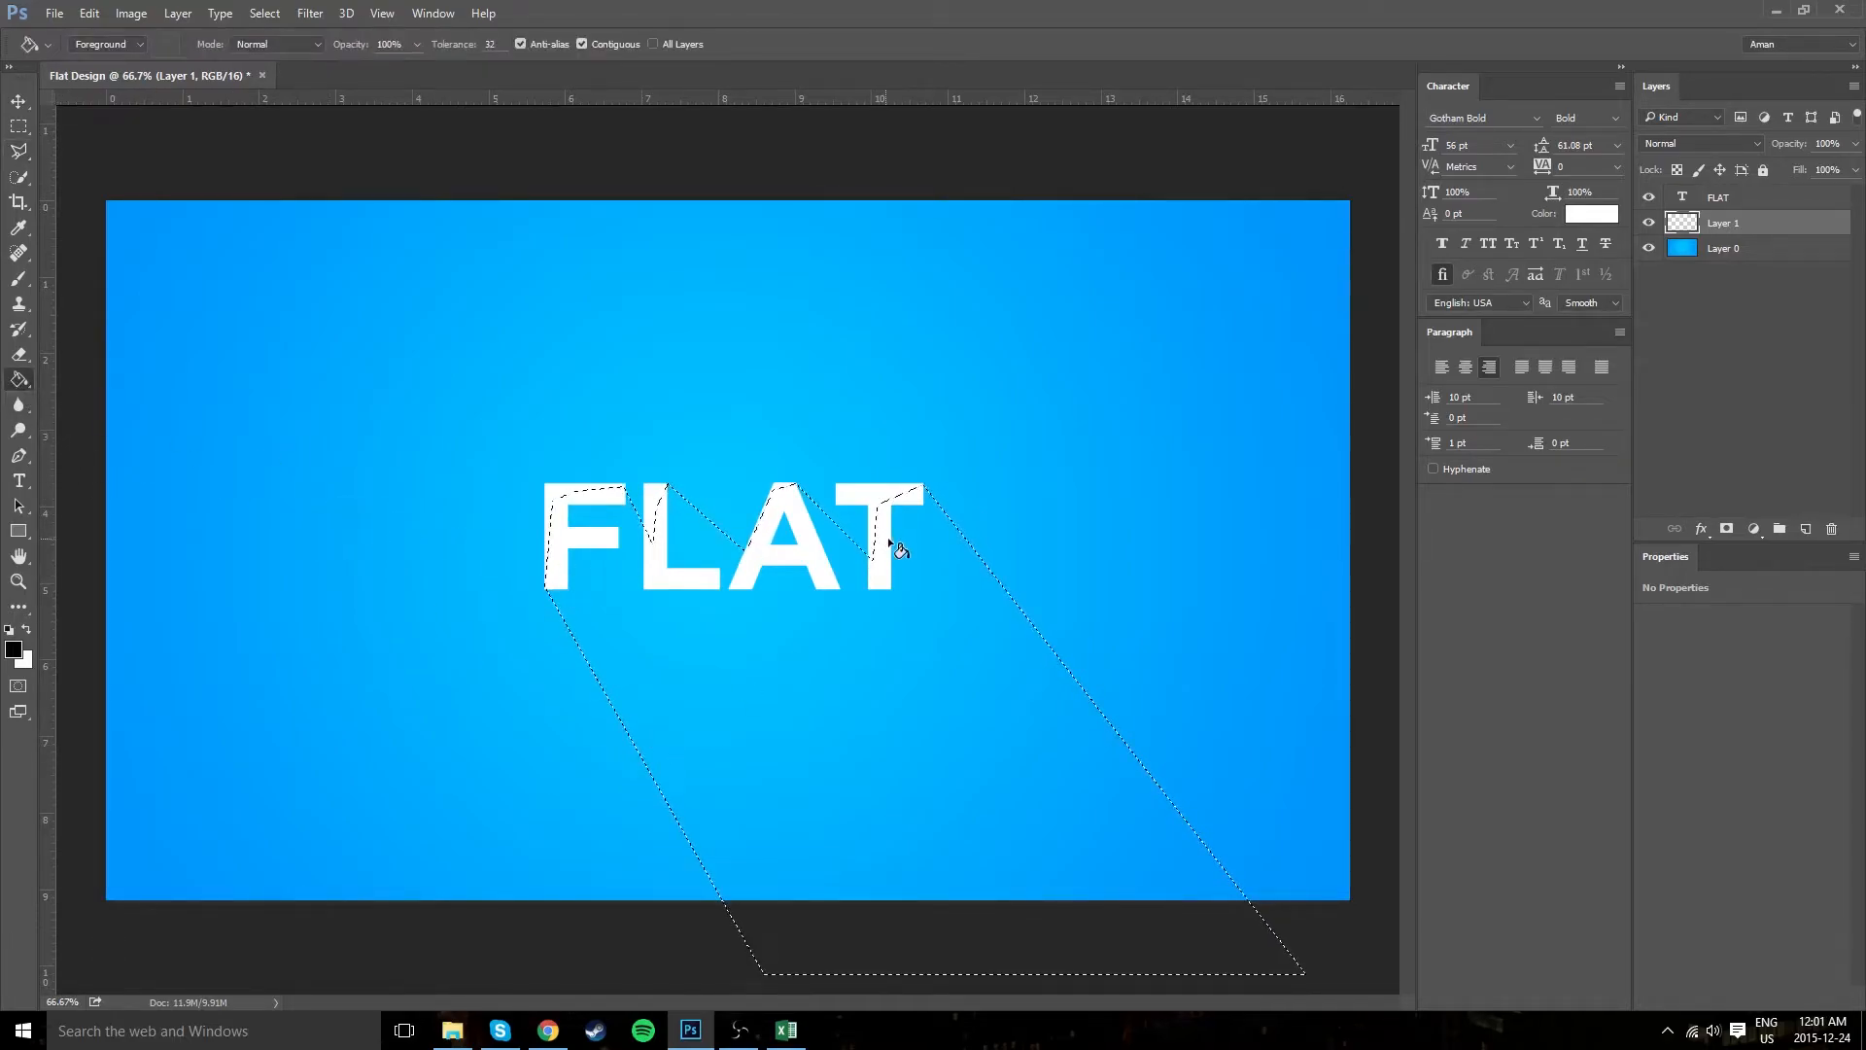
pyautogui.click(863, 595)
pyautogui.hotkey('ctrl', 'd')
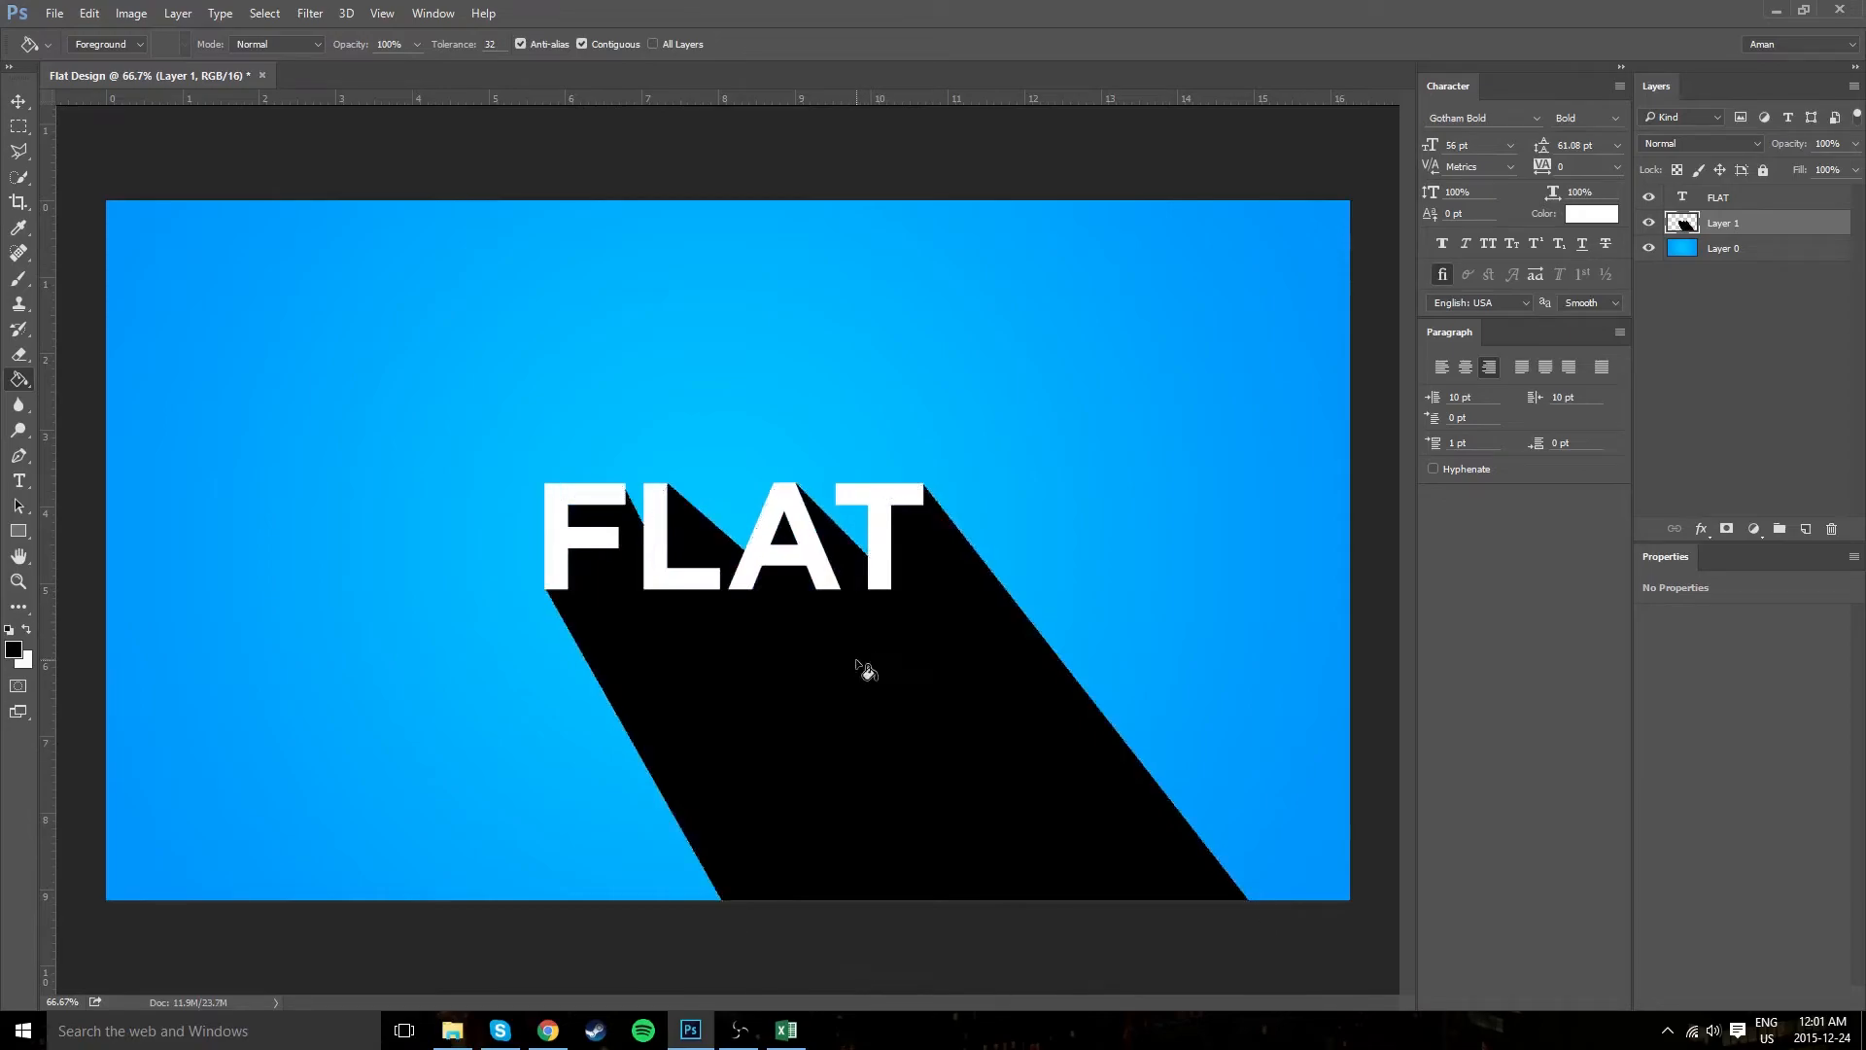
pyautogui.scroll(-2, 860, 656)
pyautogui.scroll(3, 860, 655)
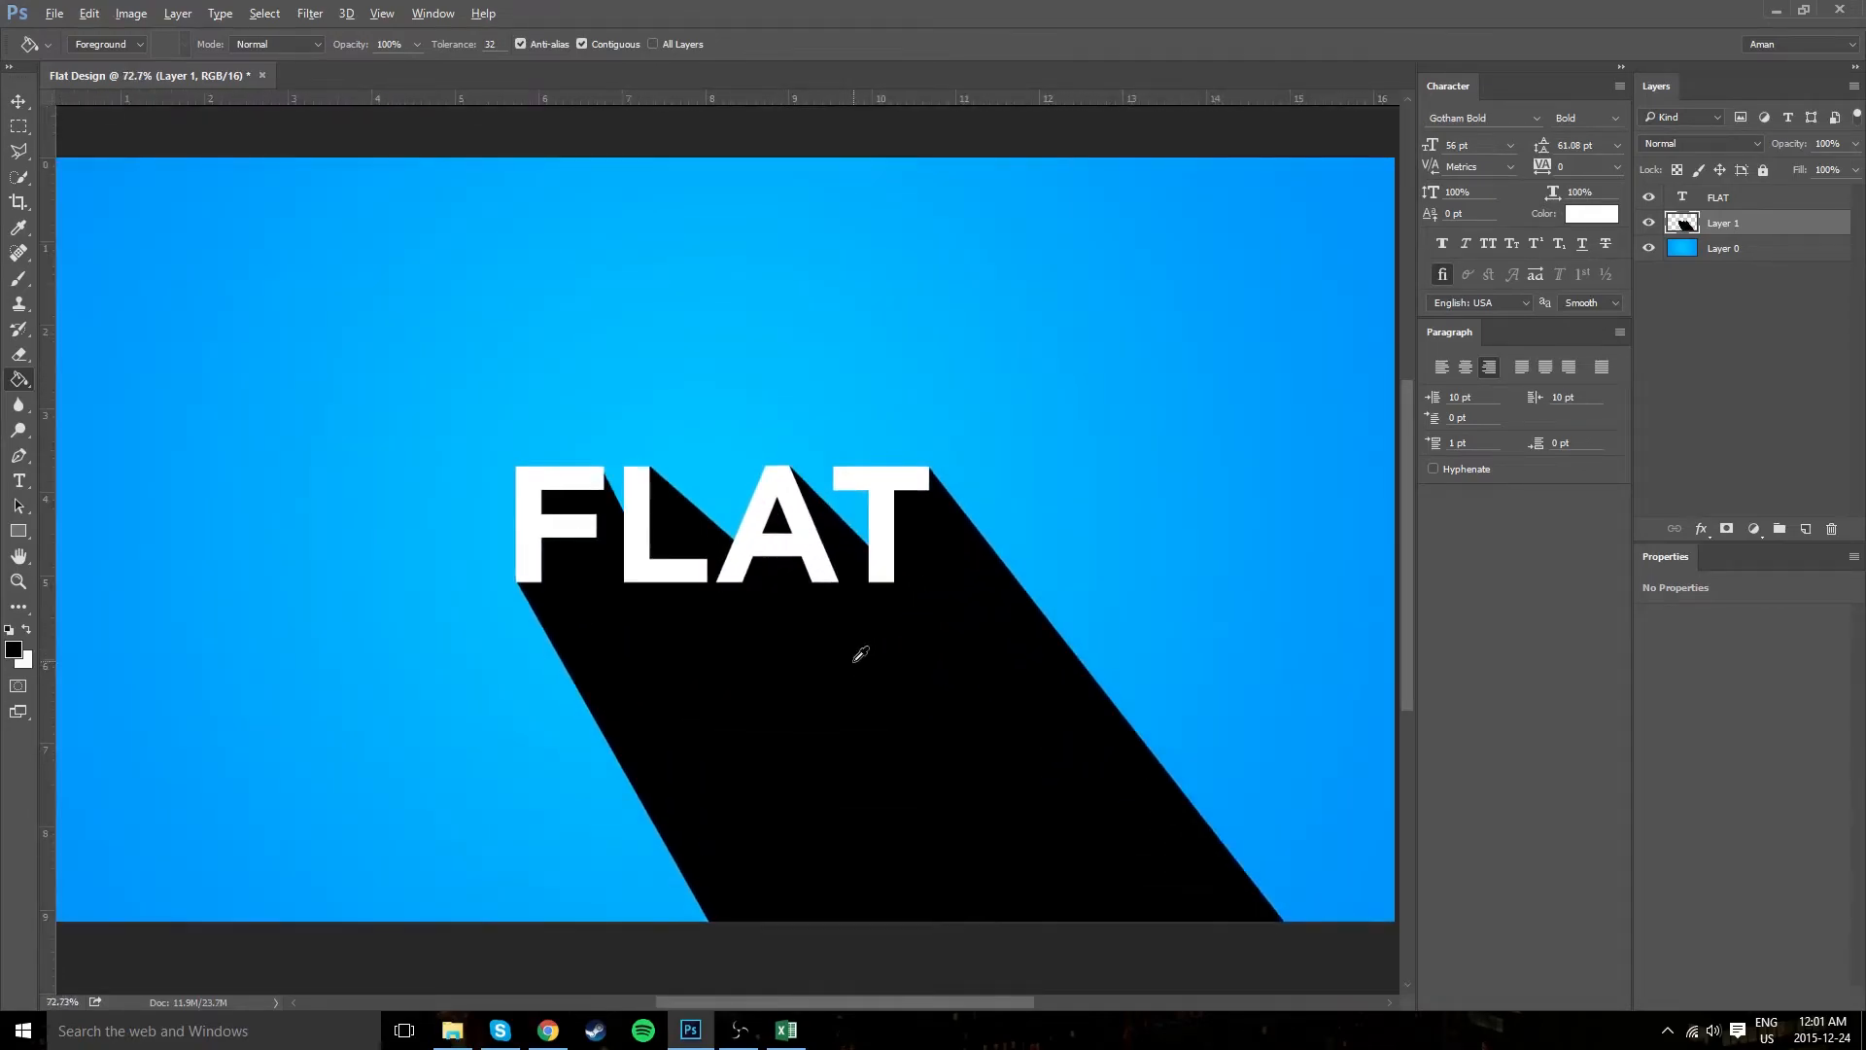
pyautogui.scroll(-3, 860, 654)
pyautogui.scroll(2, 860, 655)
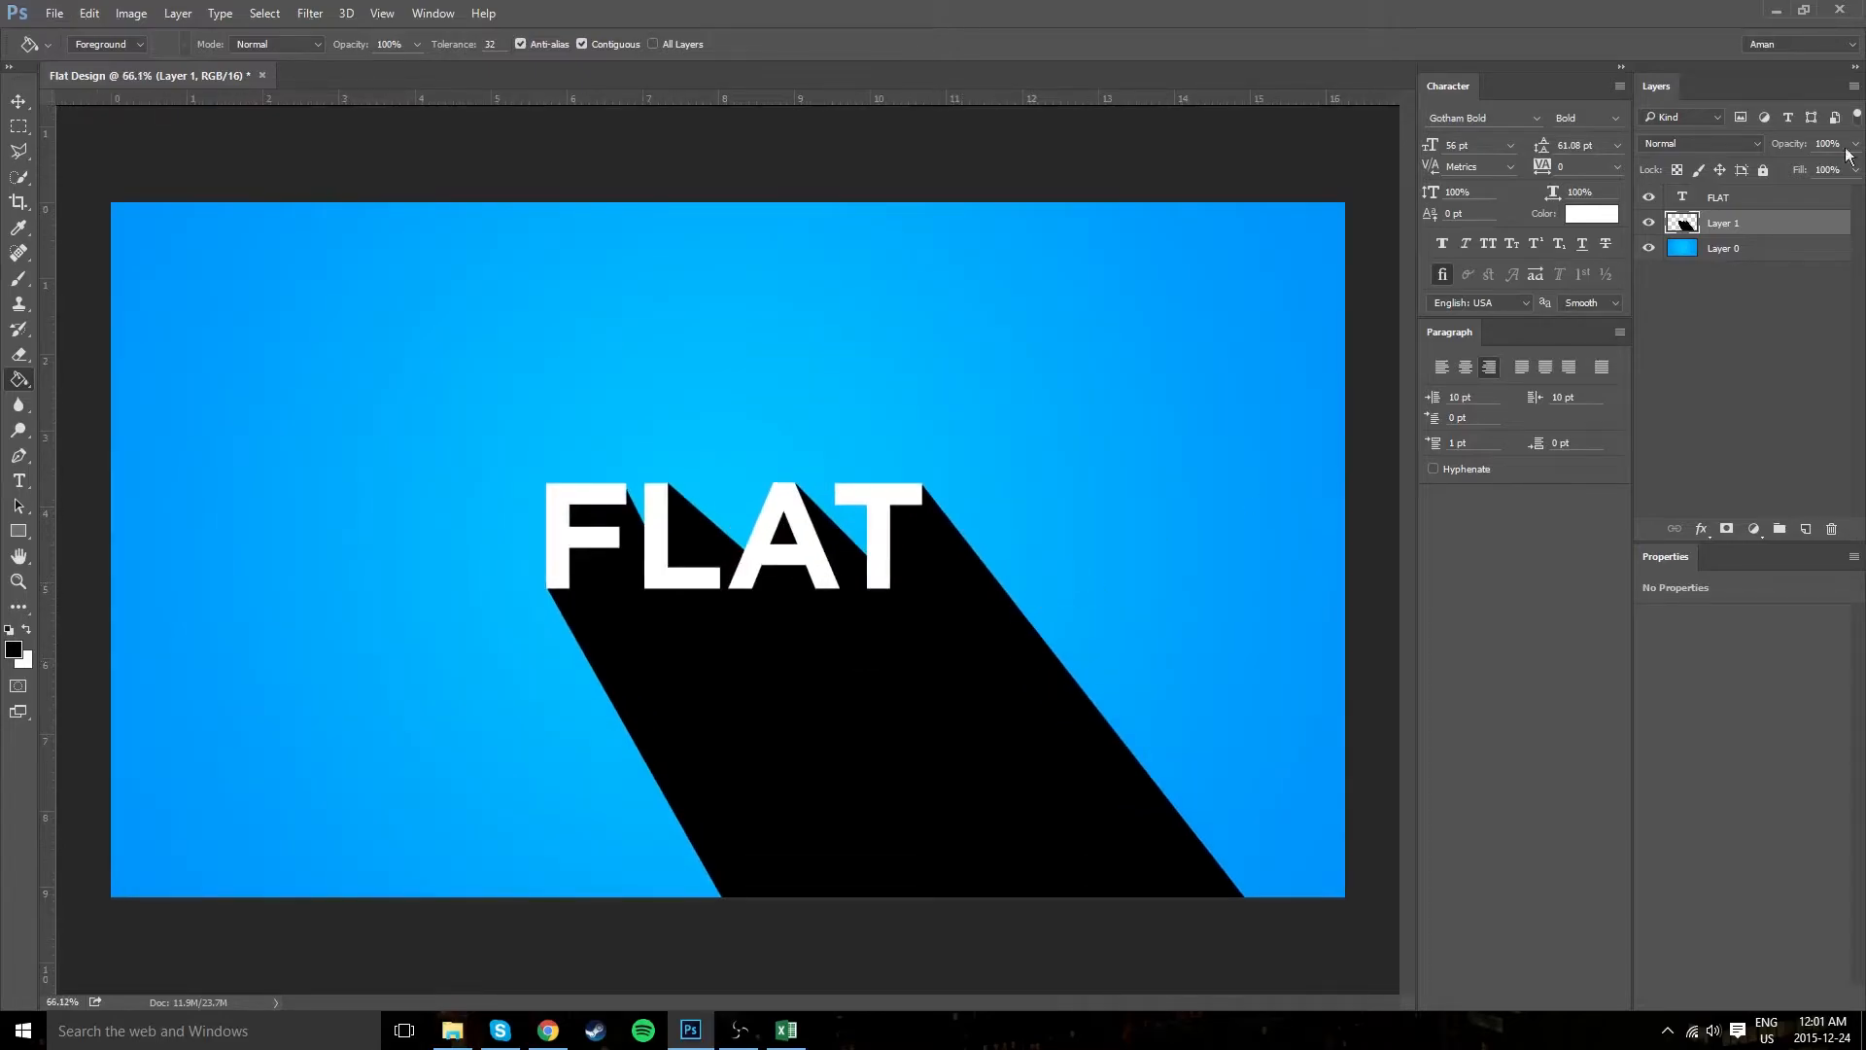
# Lower the black shadow layer's opacity to 17%.
pyautogui.moveTo(1855, 144); pyautogui.dragTo(1787, 166)
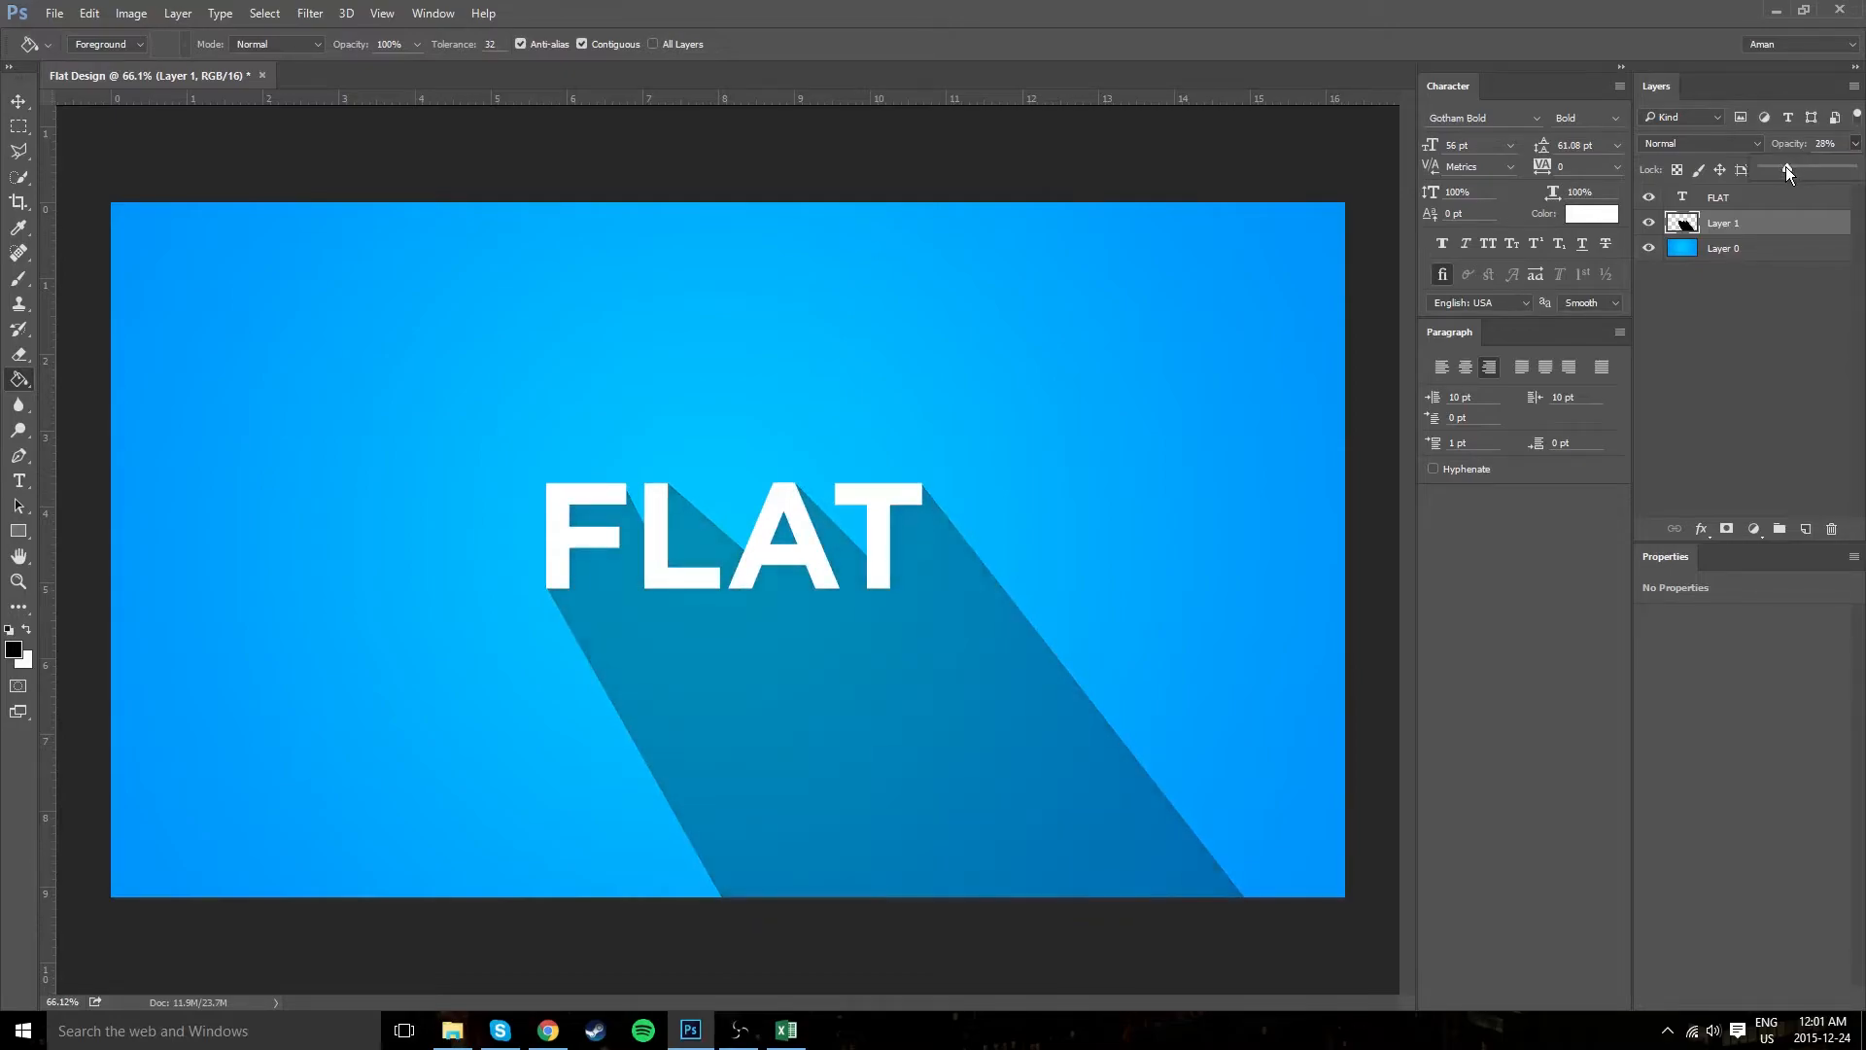
pyautogui.click(1717, 231)
pyautogui.scroll(-3, 1137, 448)
pyautogui.scroll(3, 1056, 442)
pyautogui.scroll(-1, 1036, 453)
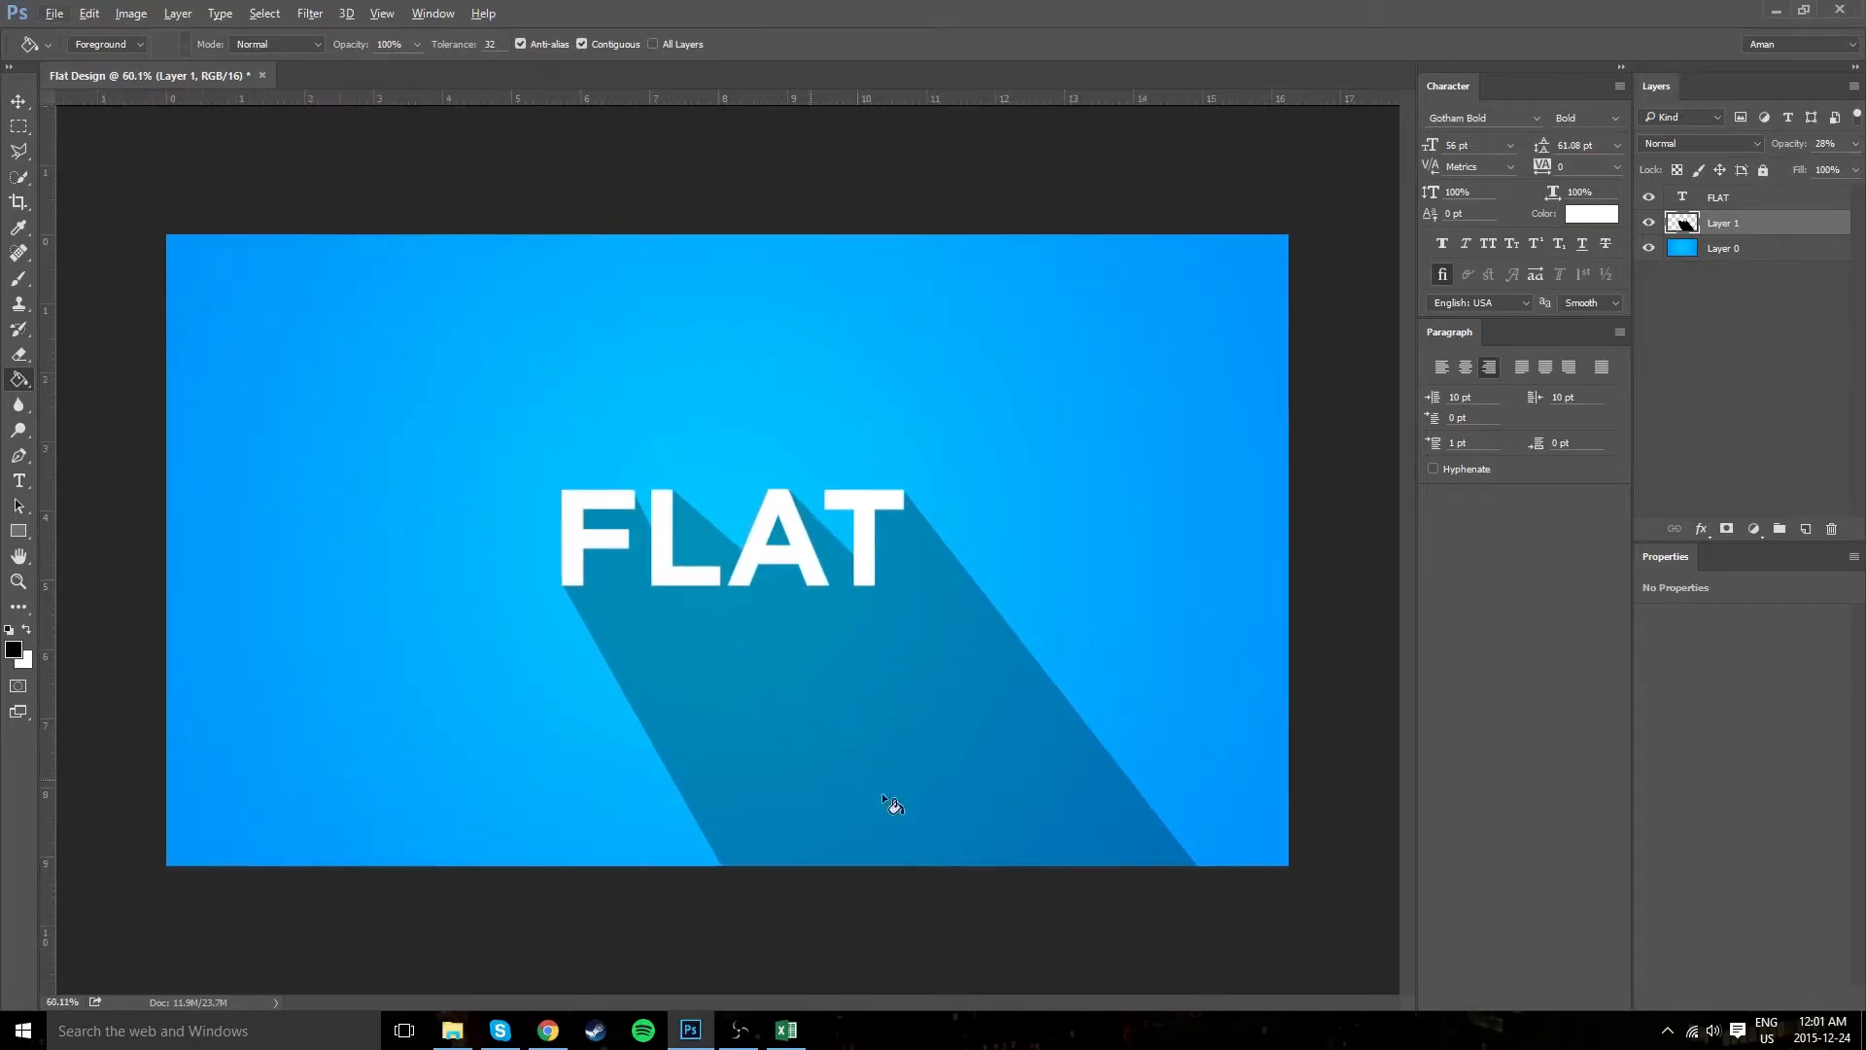
pyautogui.click(1855, 144)
pyautogui.moveTo(1775, 167); pyautogui.dragTo(1773, 167)
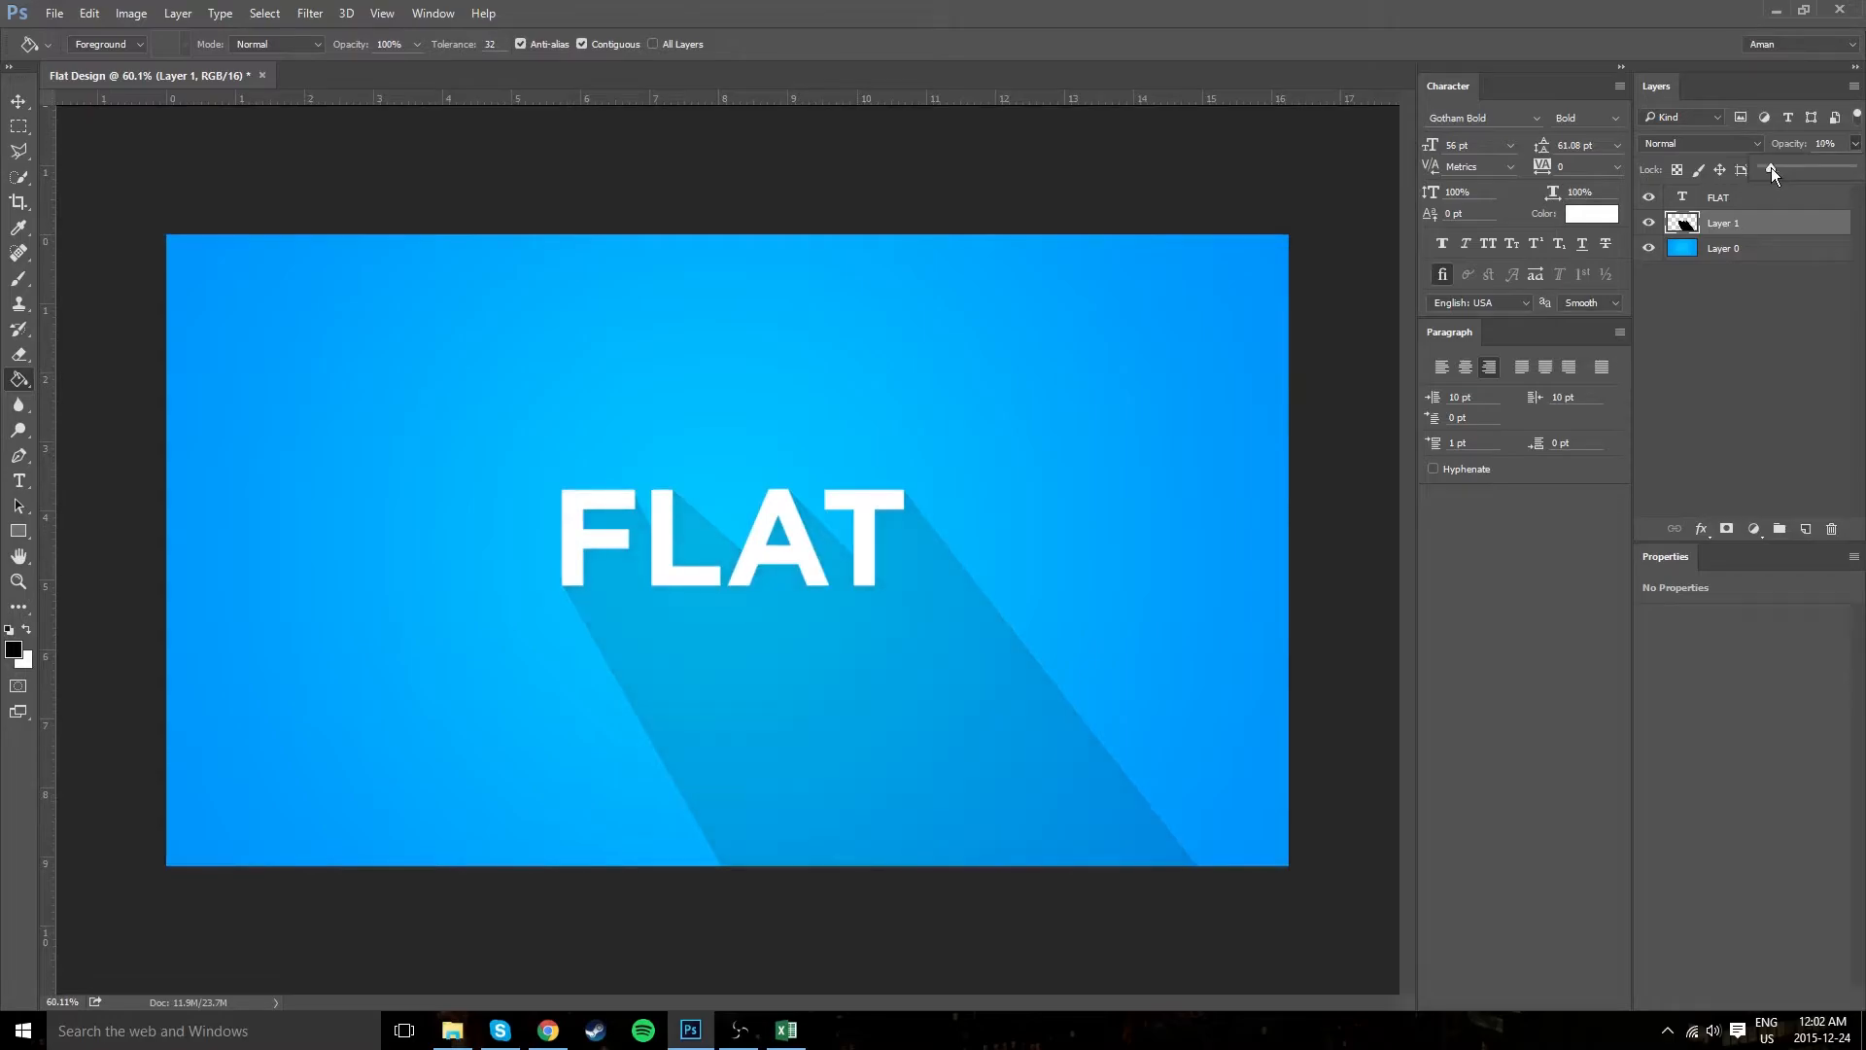
pyautogui.click(1722, 248)
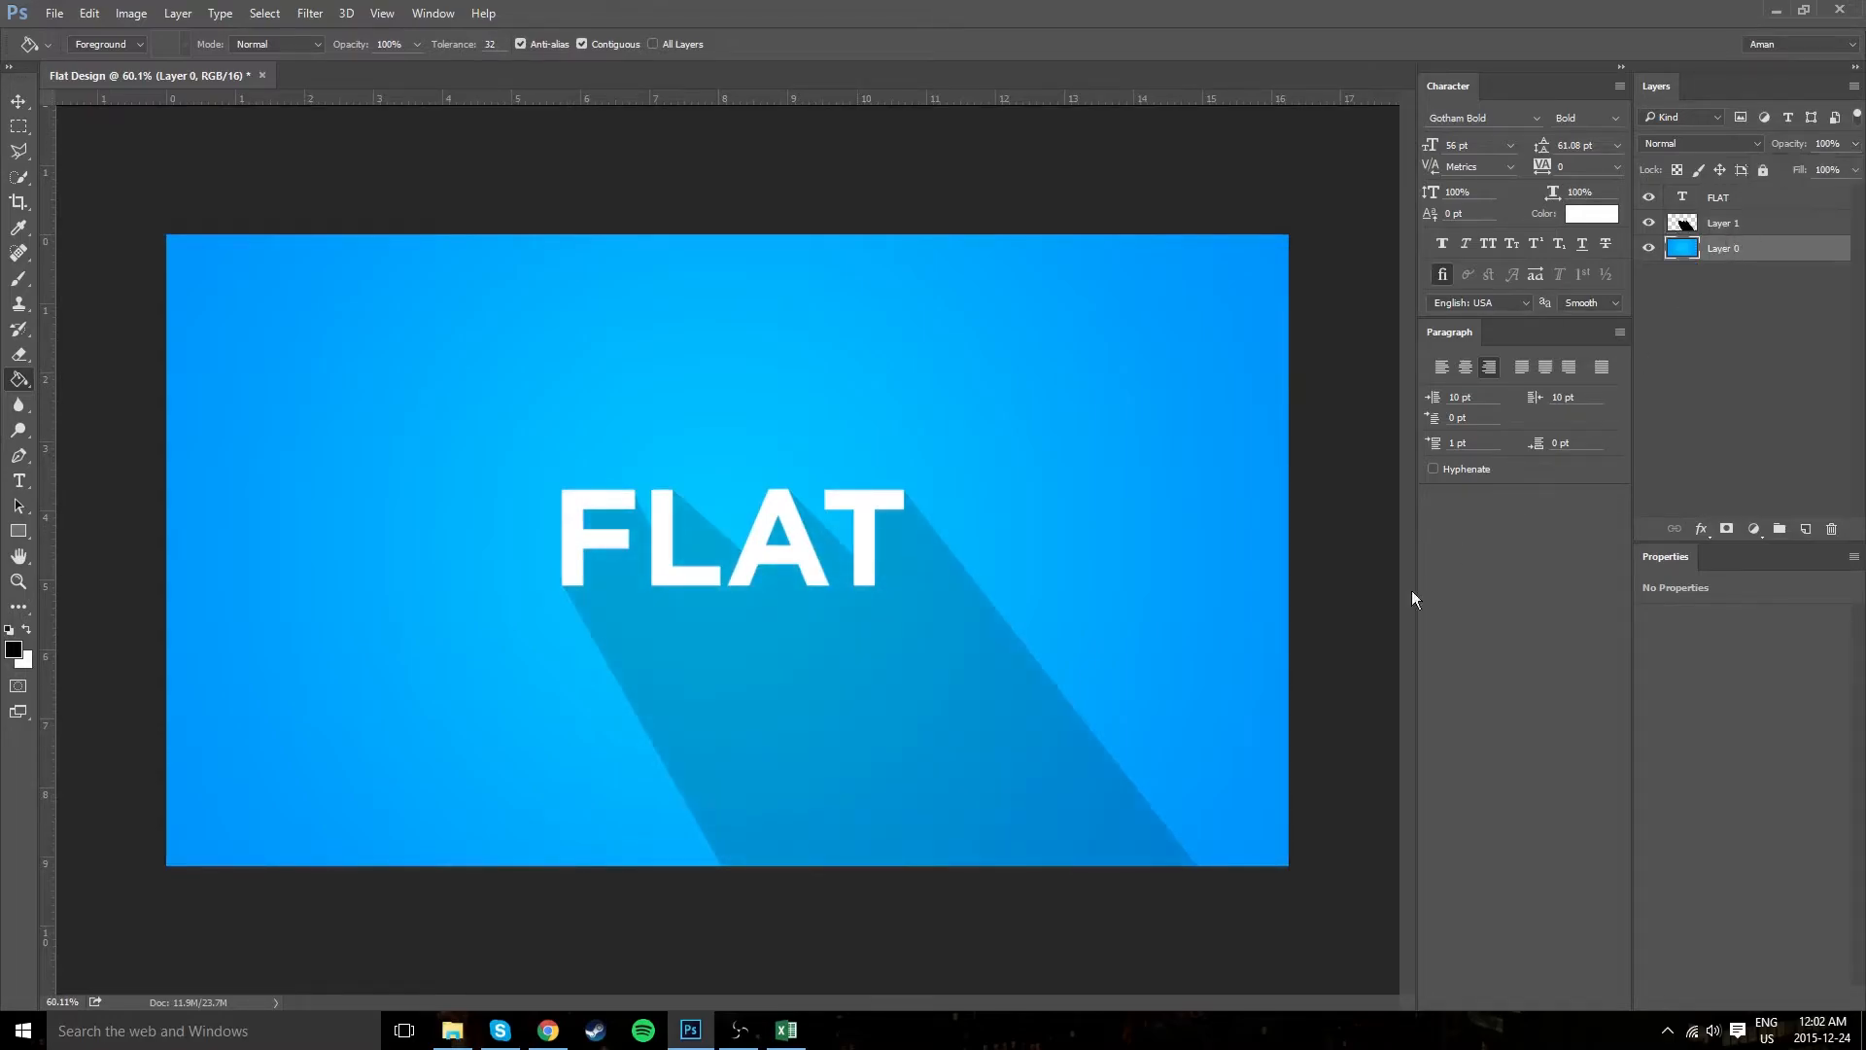
pyautogui.click(1725, 222)
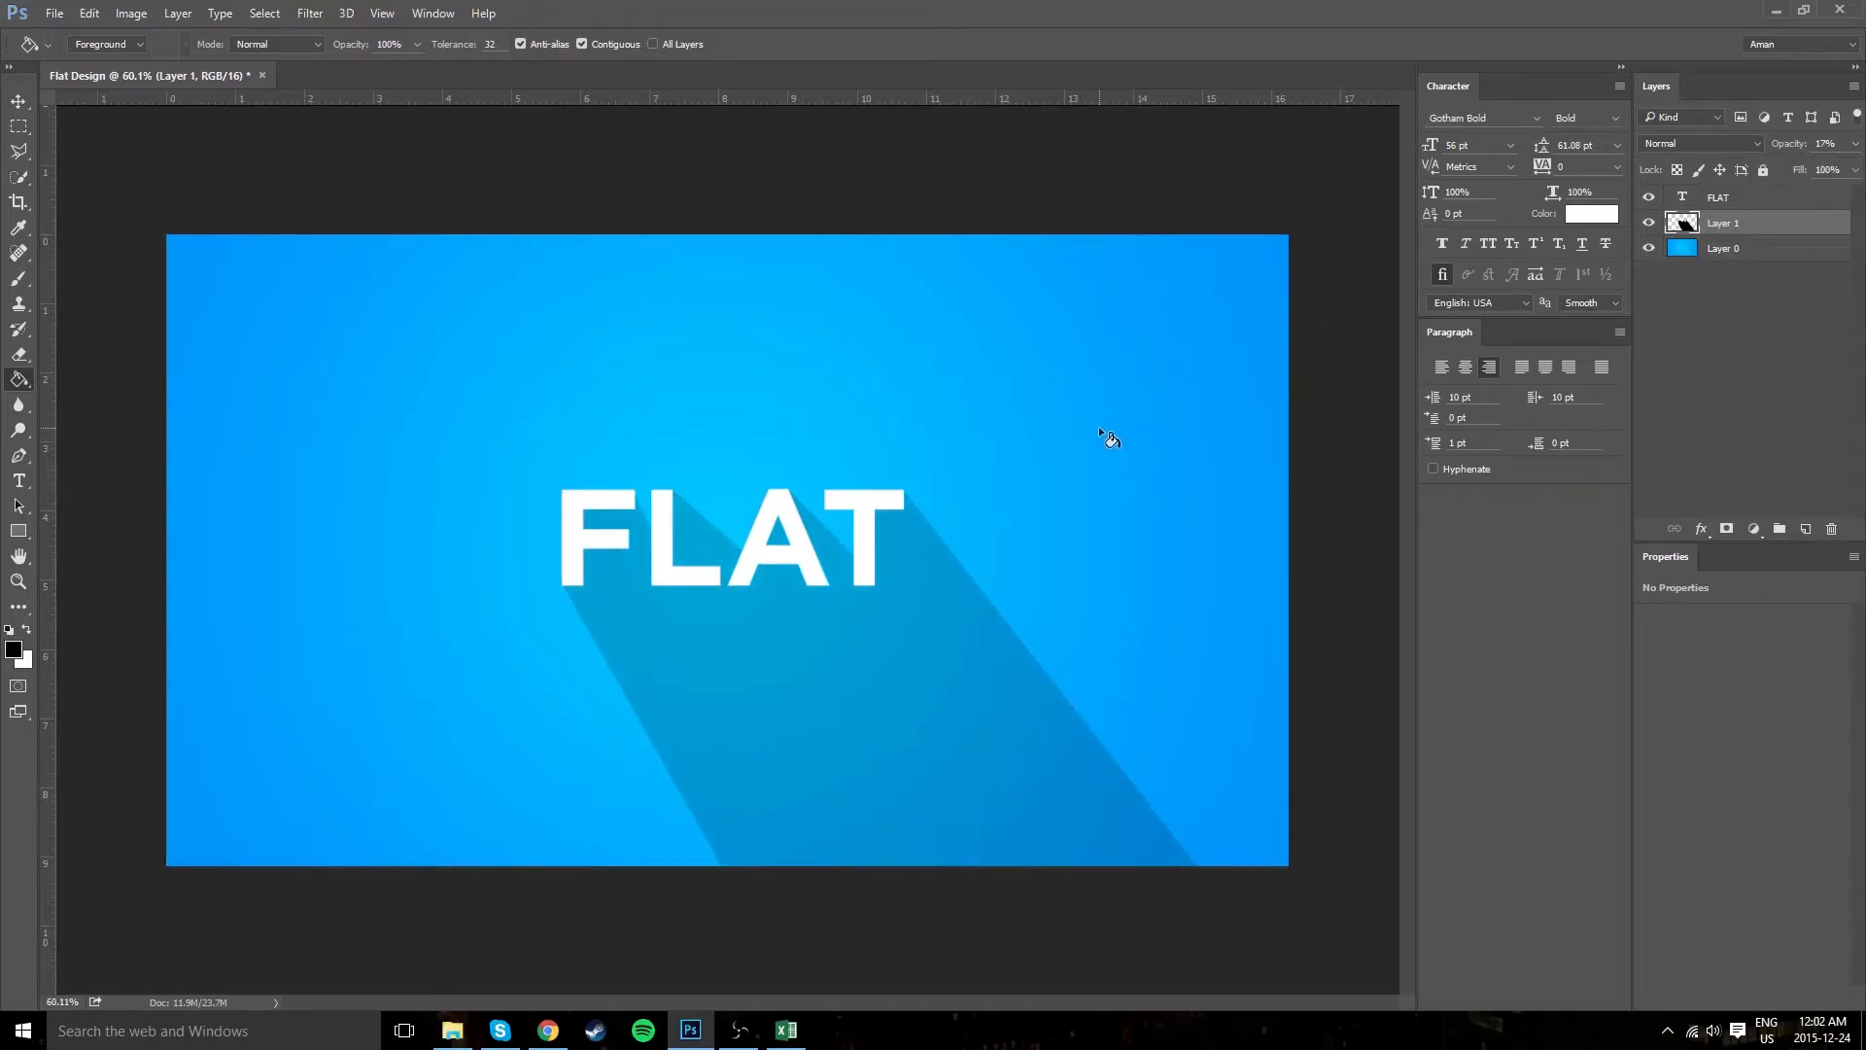
# Set up the Eraser for the shadow layer with a soft round 1102 px brush at 0% hardness.
pyautogui.press('e')
pyautogui.rightClick(568, 622)
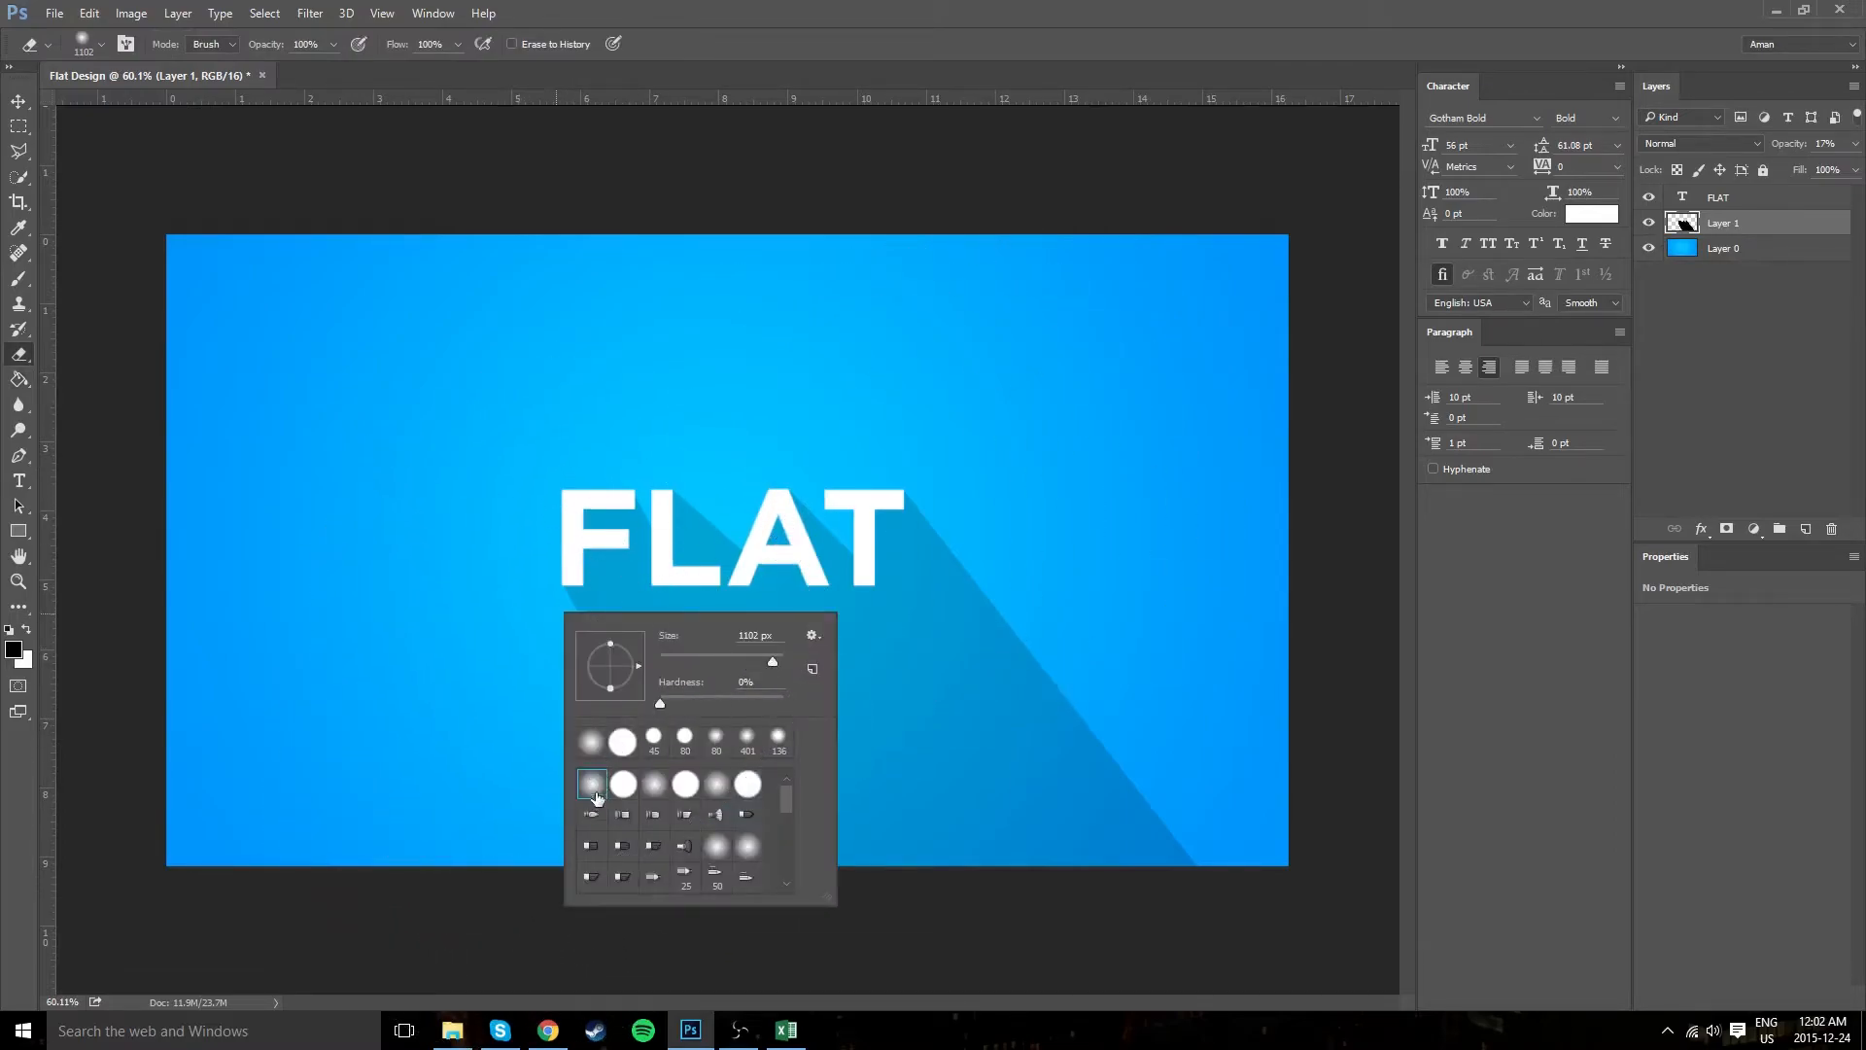
pyautogui.moveTo(660, 703)
pyautogui.mouseDown()
pyautogui.moveTo(768, 702)
pyautogui.moveTo(624, 700)
pyautogui.mouseUp()
pyautogui.click(296, 818)
# Try fading the far end of the shadow with soft eraser strokes along the canvas's lower edge, and undo the erasing.
pyautogui.scroll(-4, 198, 726)
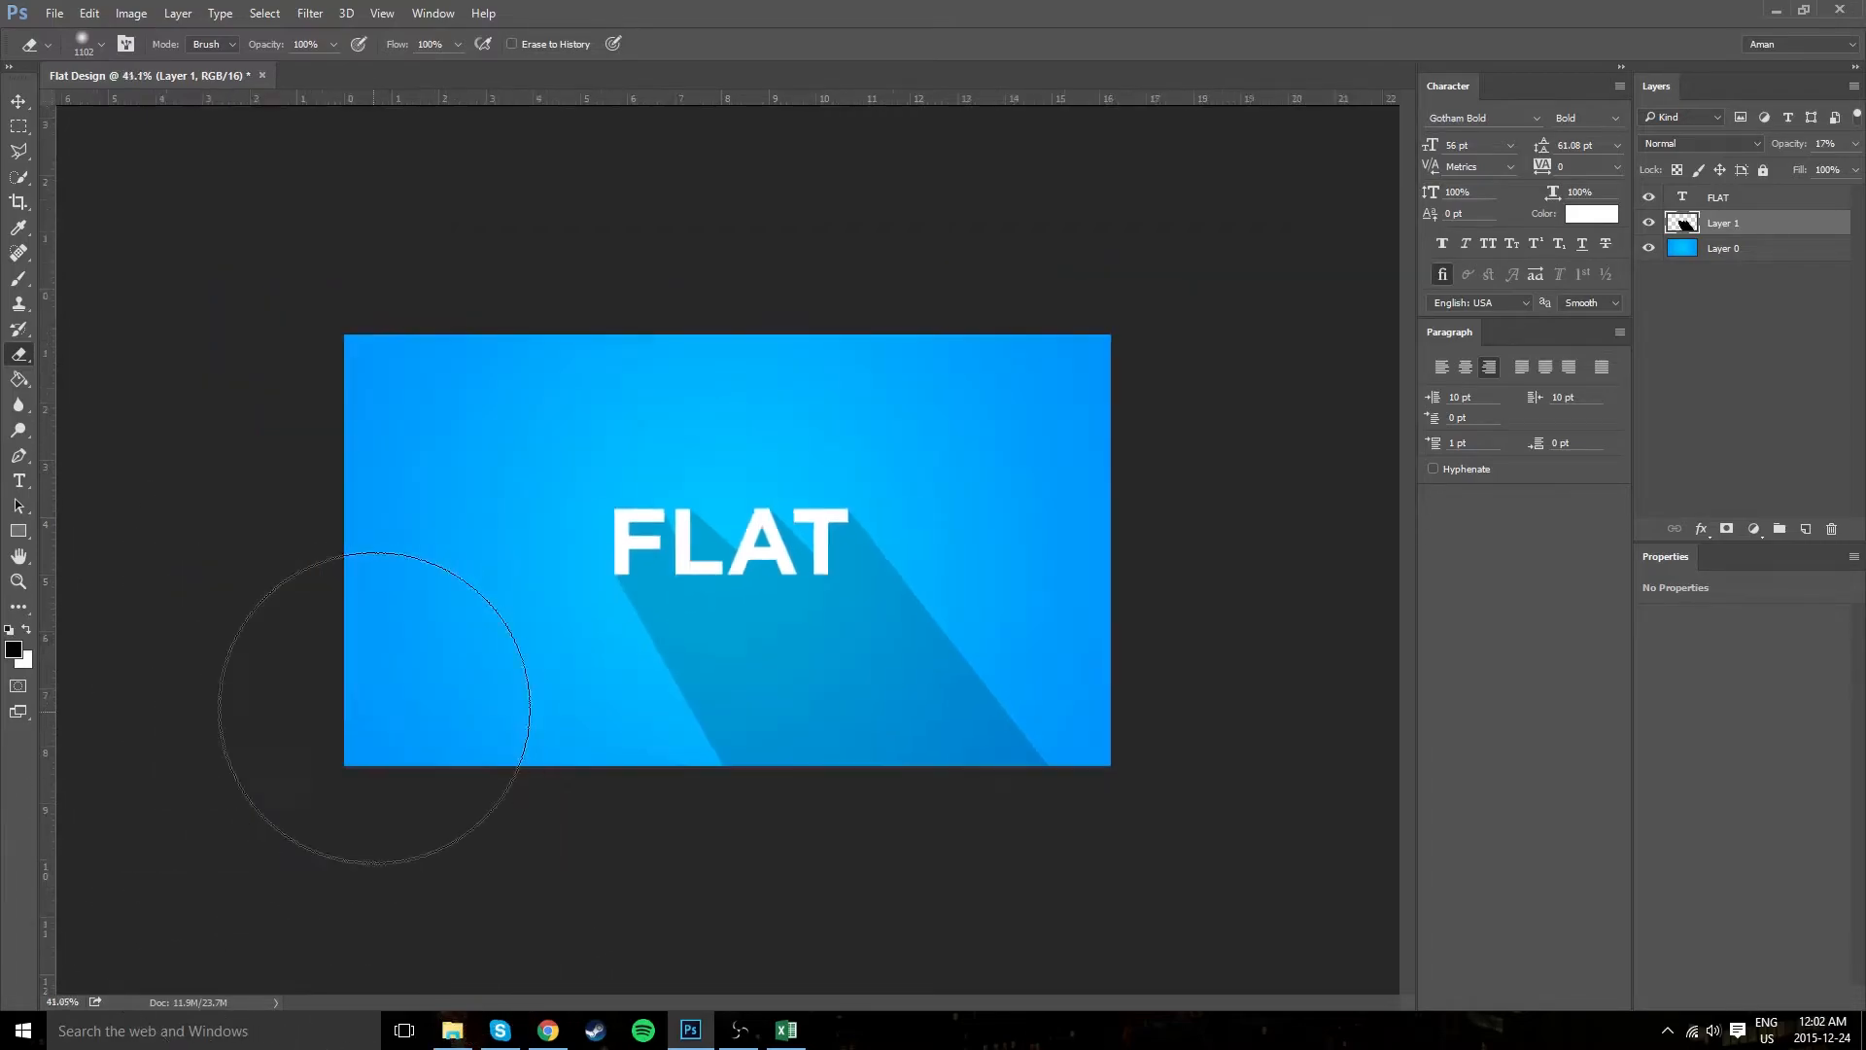
pyautogui.moveTo(674, 815); pyautogui.dragTo(1079, 812)
pyautogui.moveTo(513, 773); pyautogui.dragTo(1294, 789)
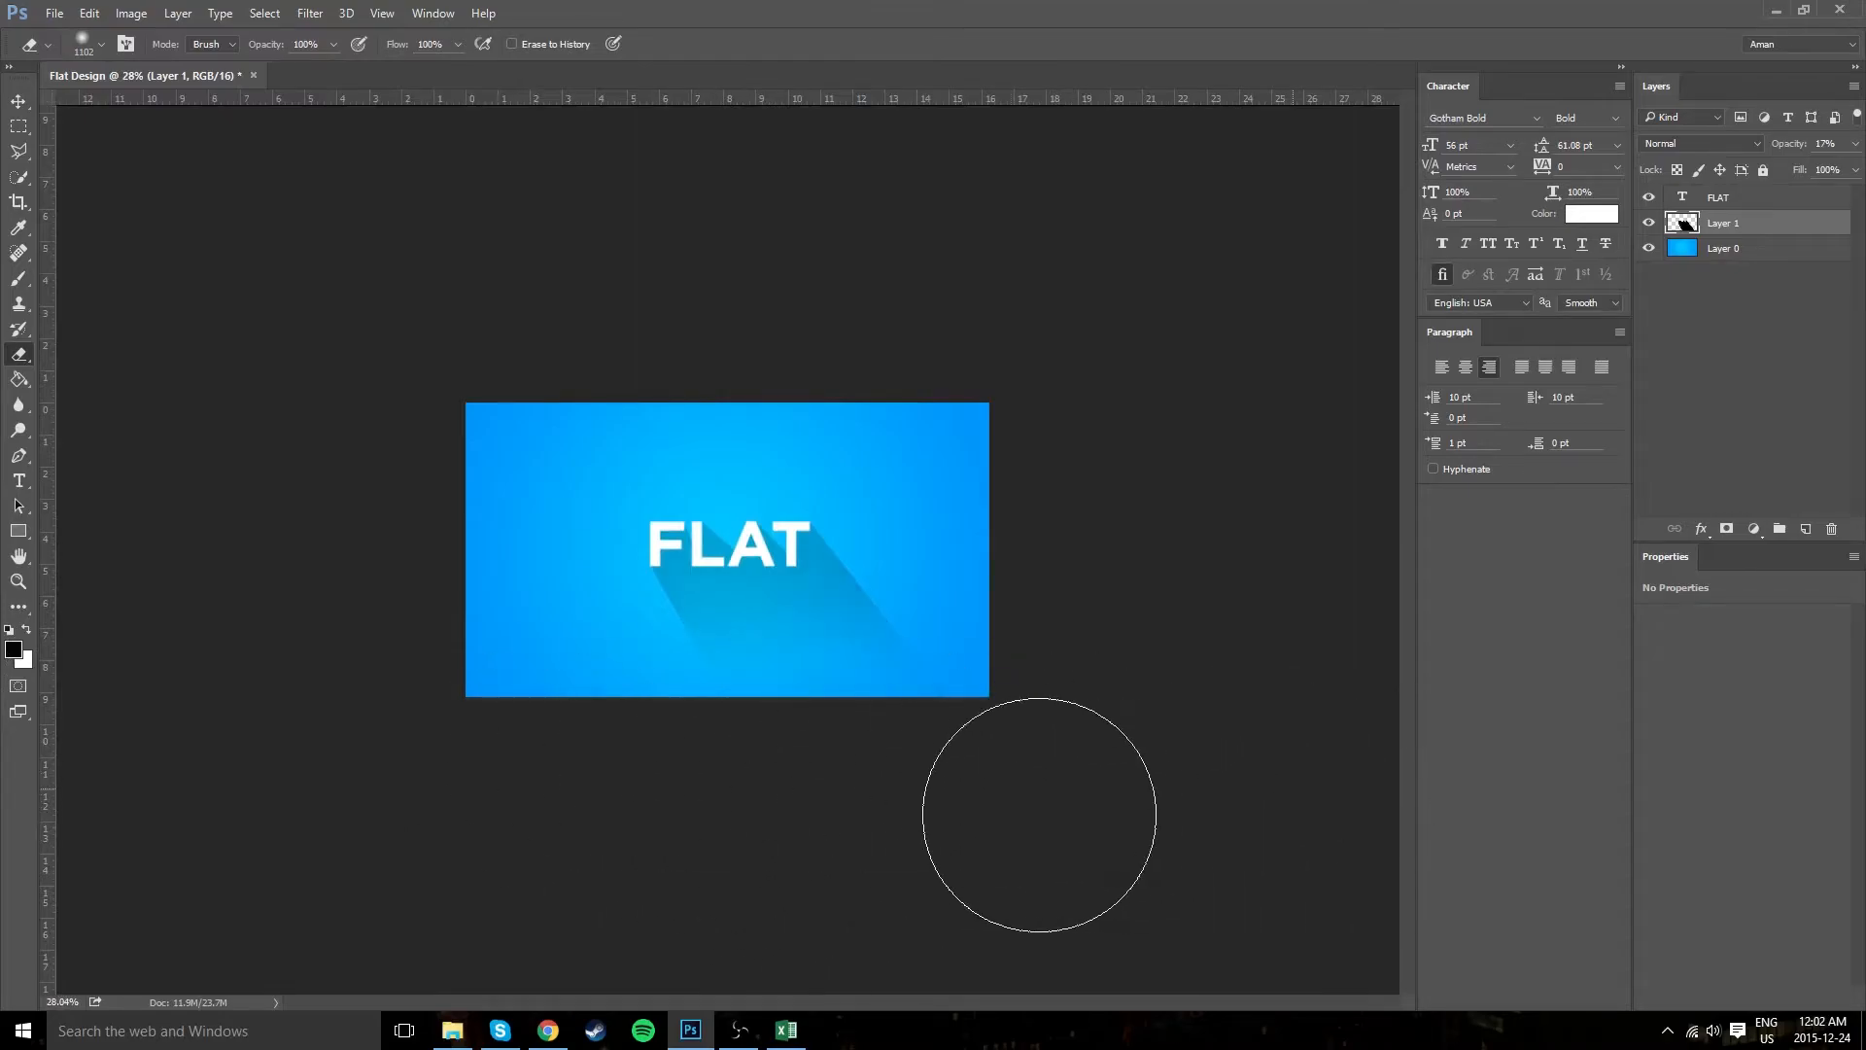
pyautogui.hotkey('ctrl', 'z')
pyautogui.scroll(4, 1007, 784)
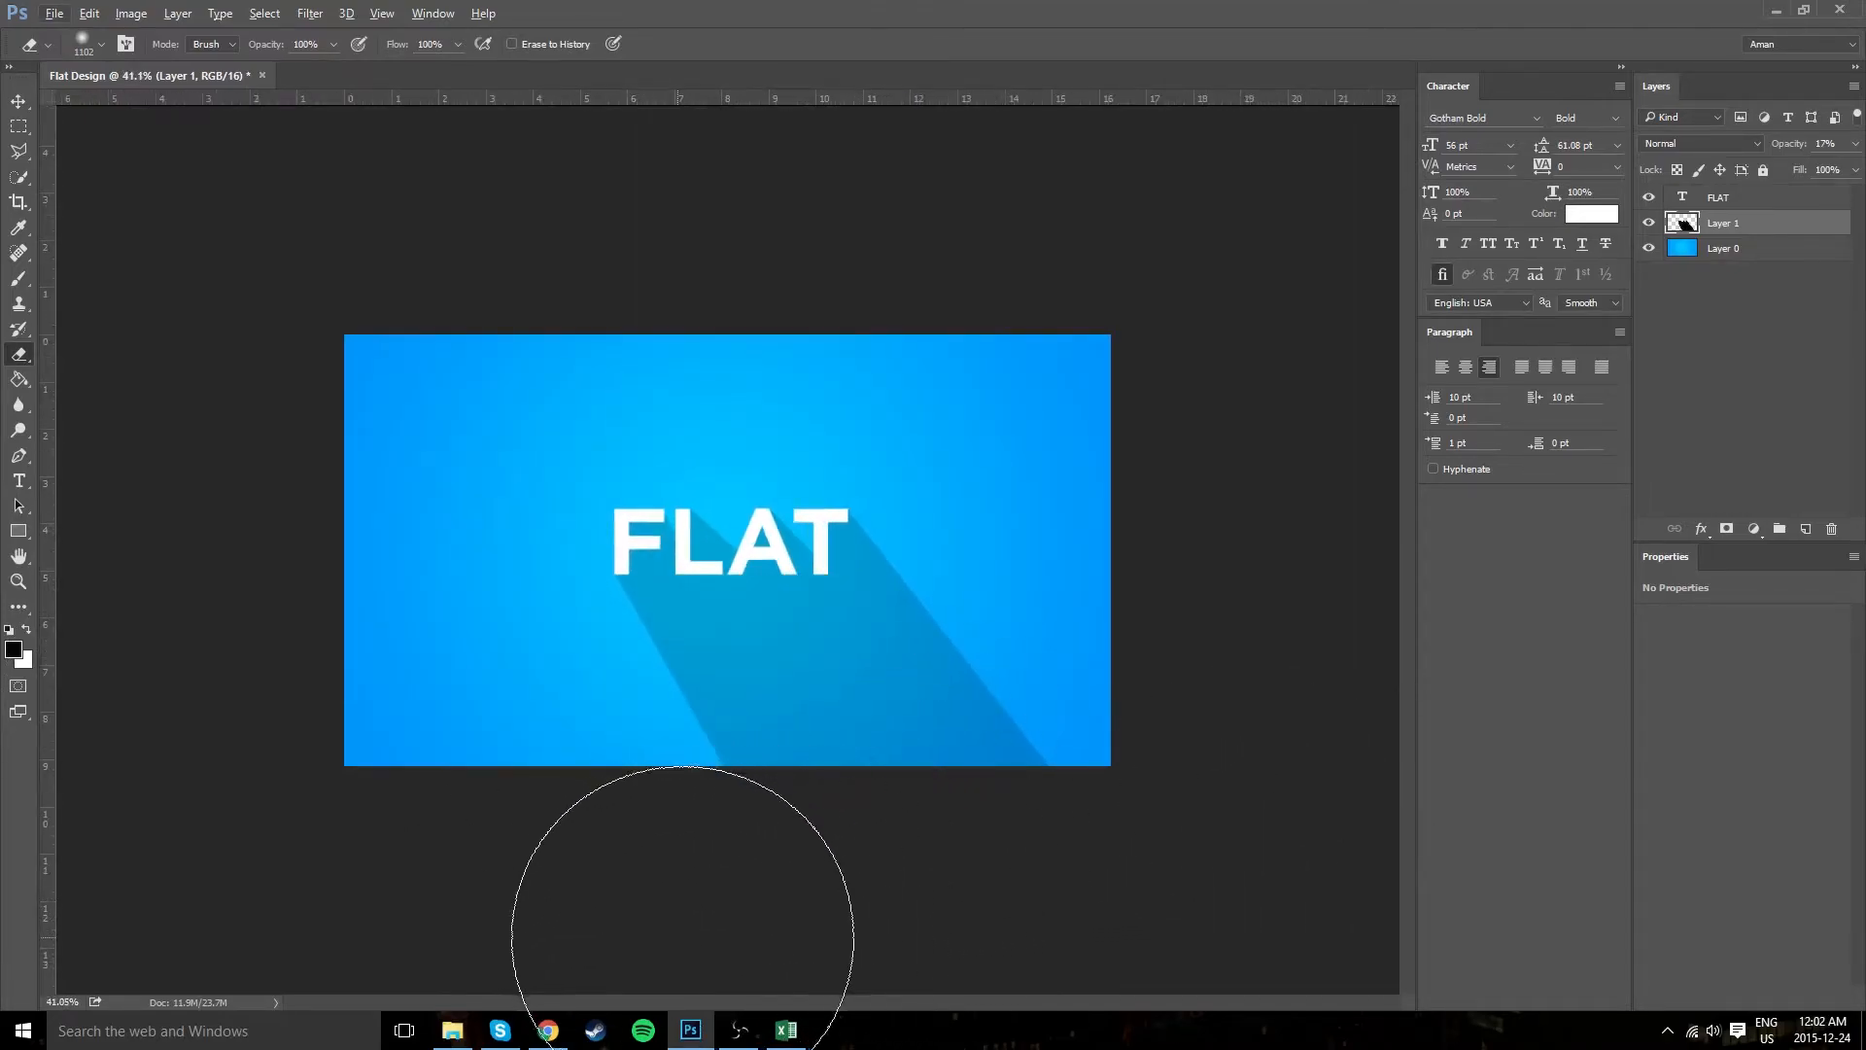
# Fade the far end of the text's long shadow with a soft eraser stroke along the canvas's lower edge.
pyautogui.moveTo(529, 945)
pyautogui.mouseDown()
pyautogui.moveTo(658, 961)
pyautogui.moveTo(1192, 915)
pyautogui.mouseUp()
pyautogui.scroll(3, 1096, 913)
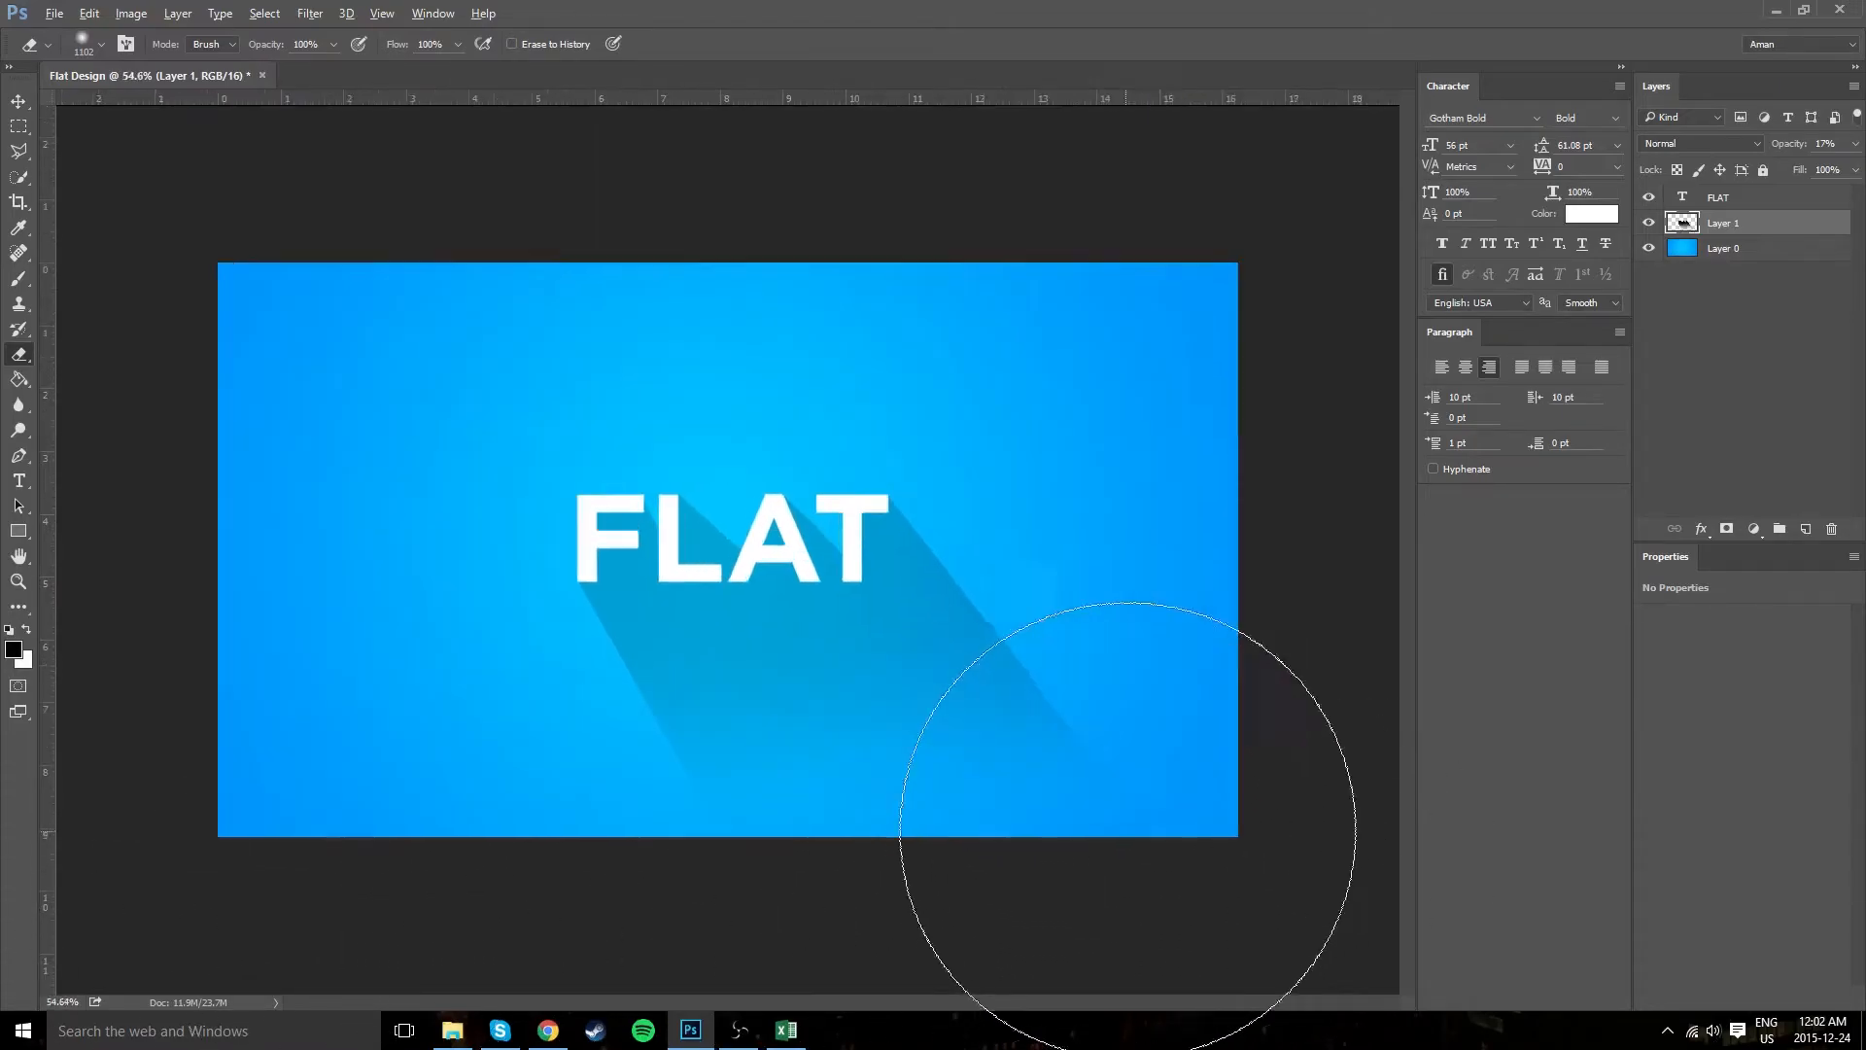
pyautogui.scroll(-6, 1092, 895)
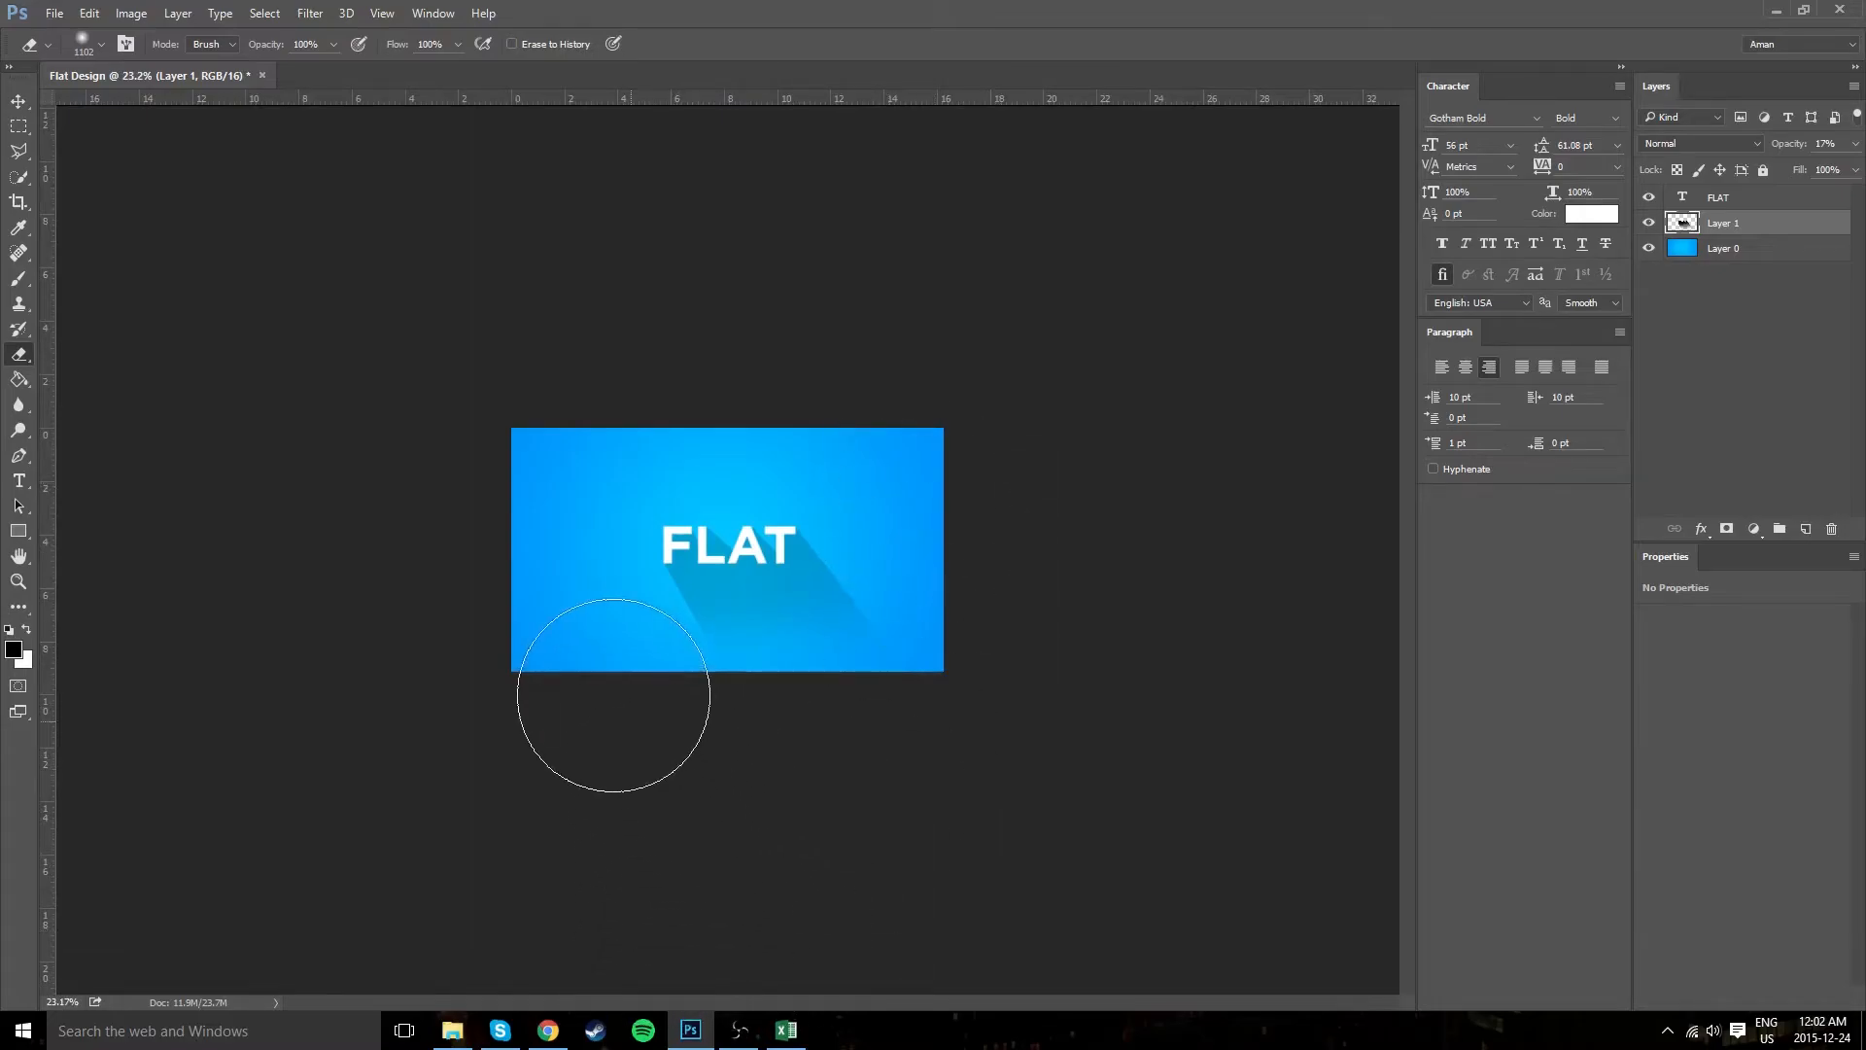
pyautogui.scroll(4, 972, 633)
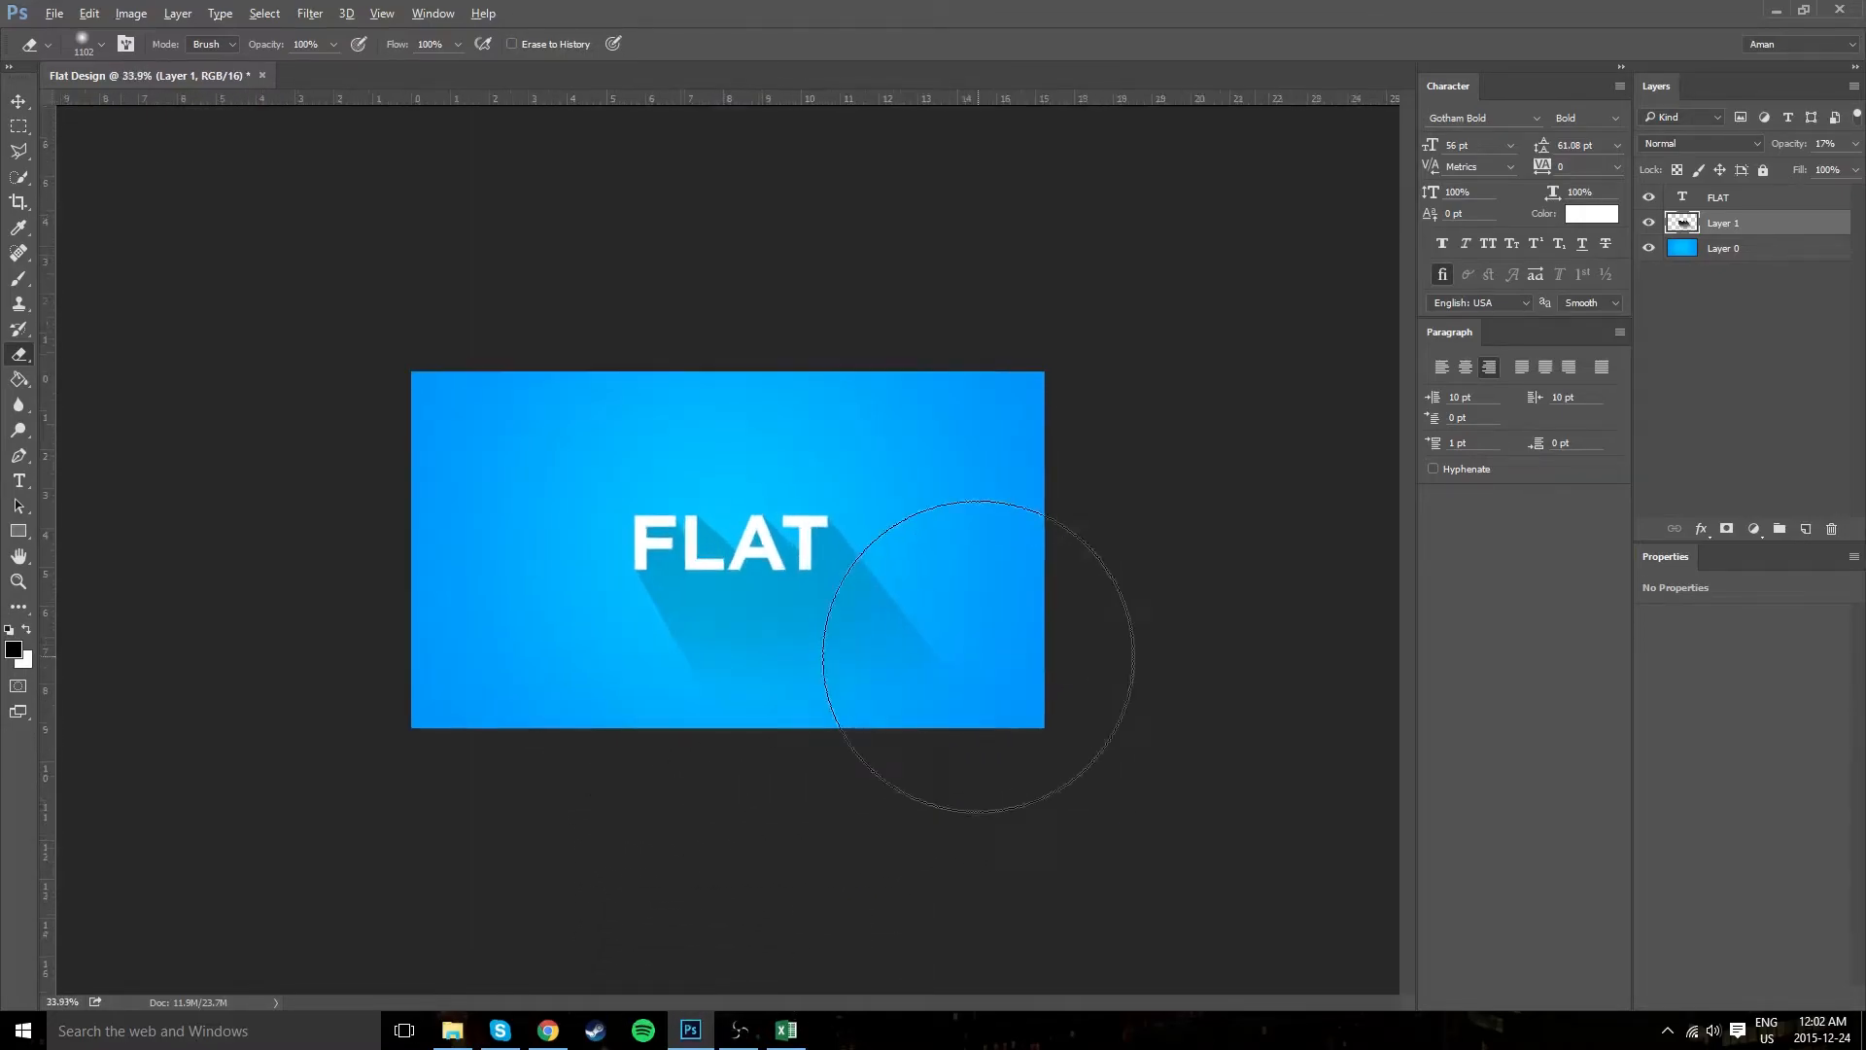
pyautogui.scroll(-2, 981, 633)
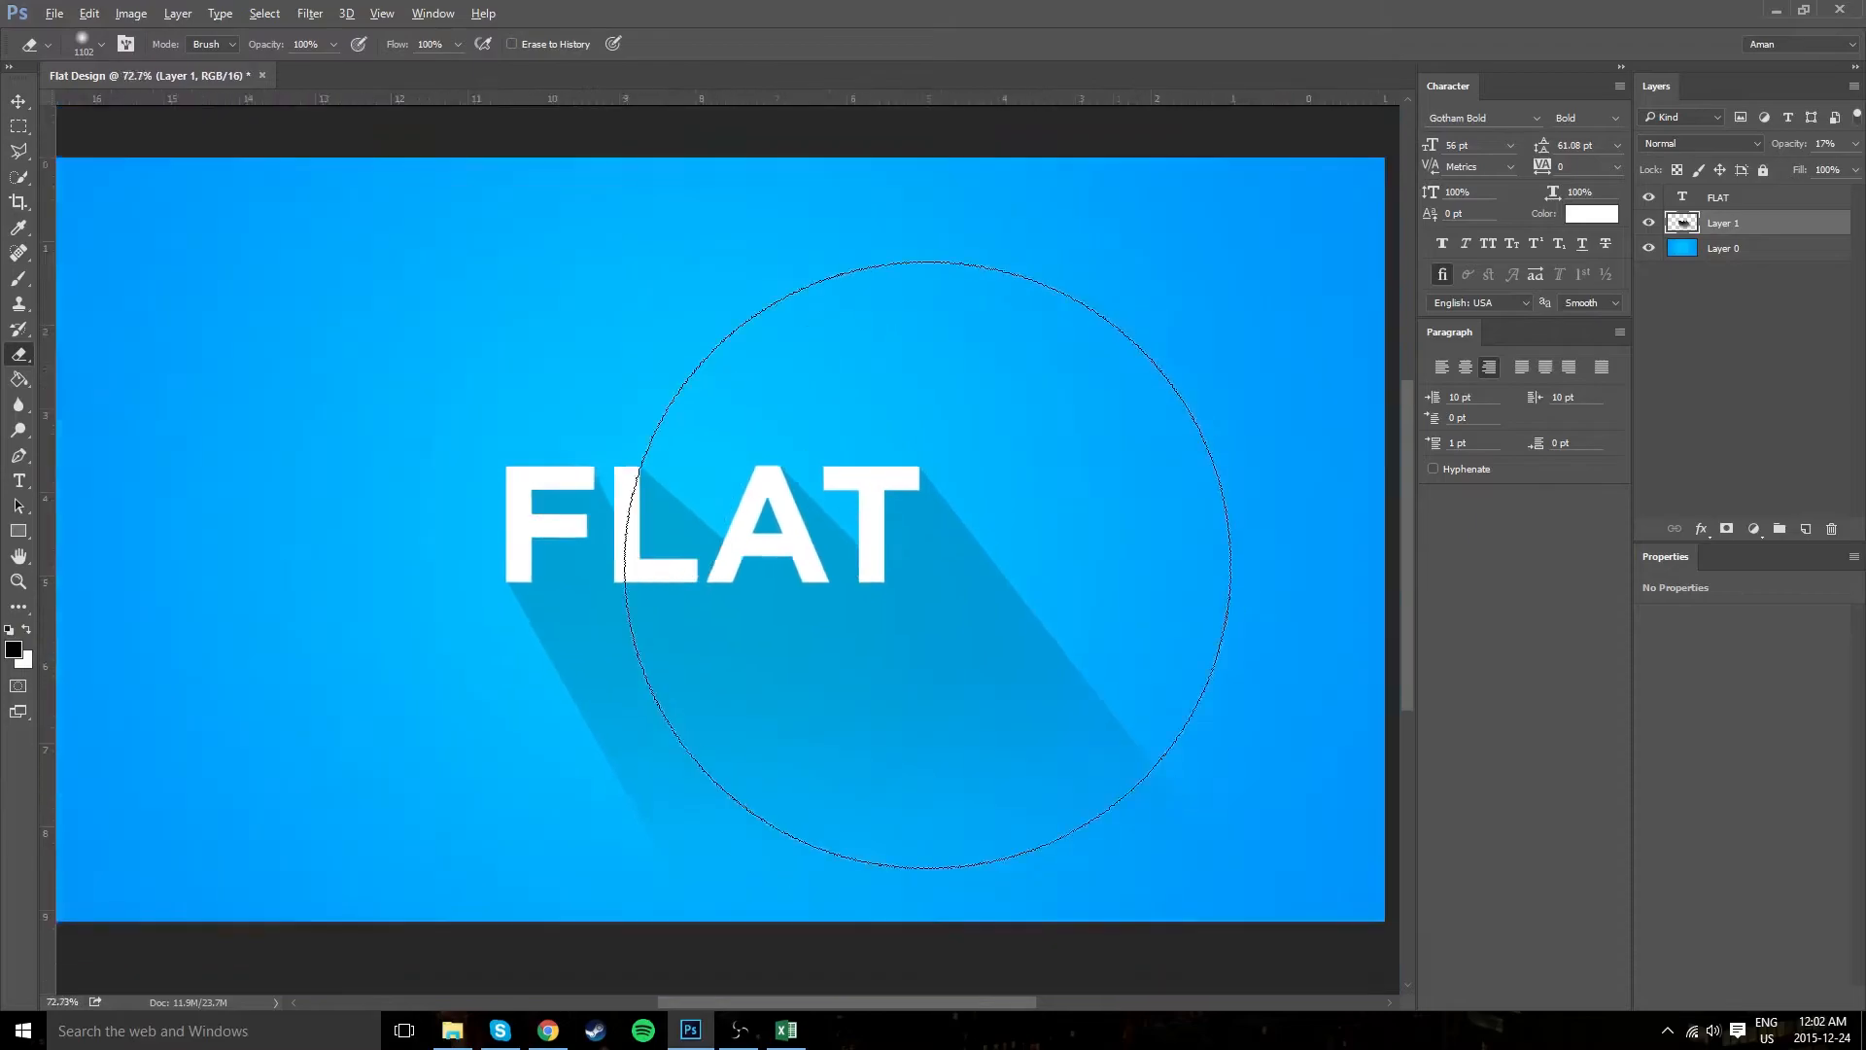
pyautogui.scroll(1, 826, 544)
pyautogui.scroll(-1, 823, 549)
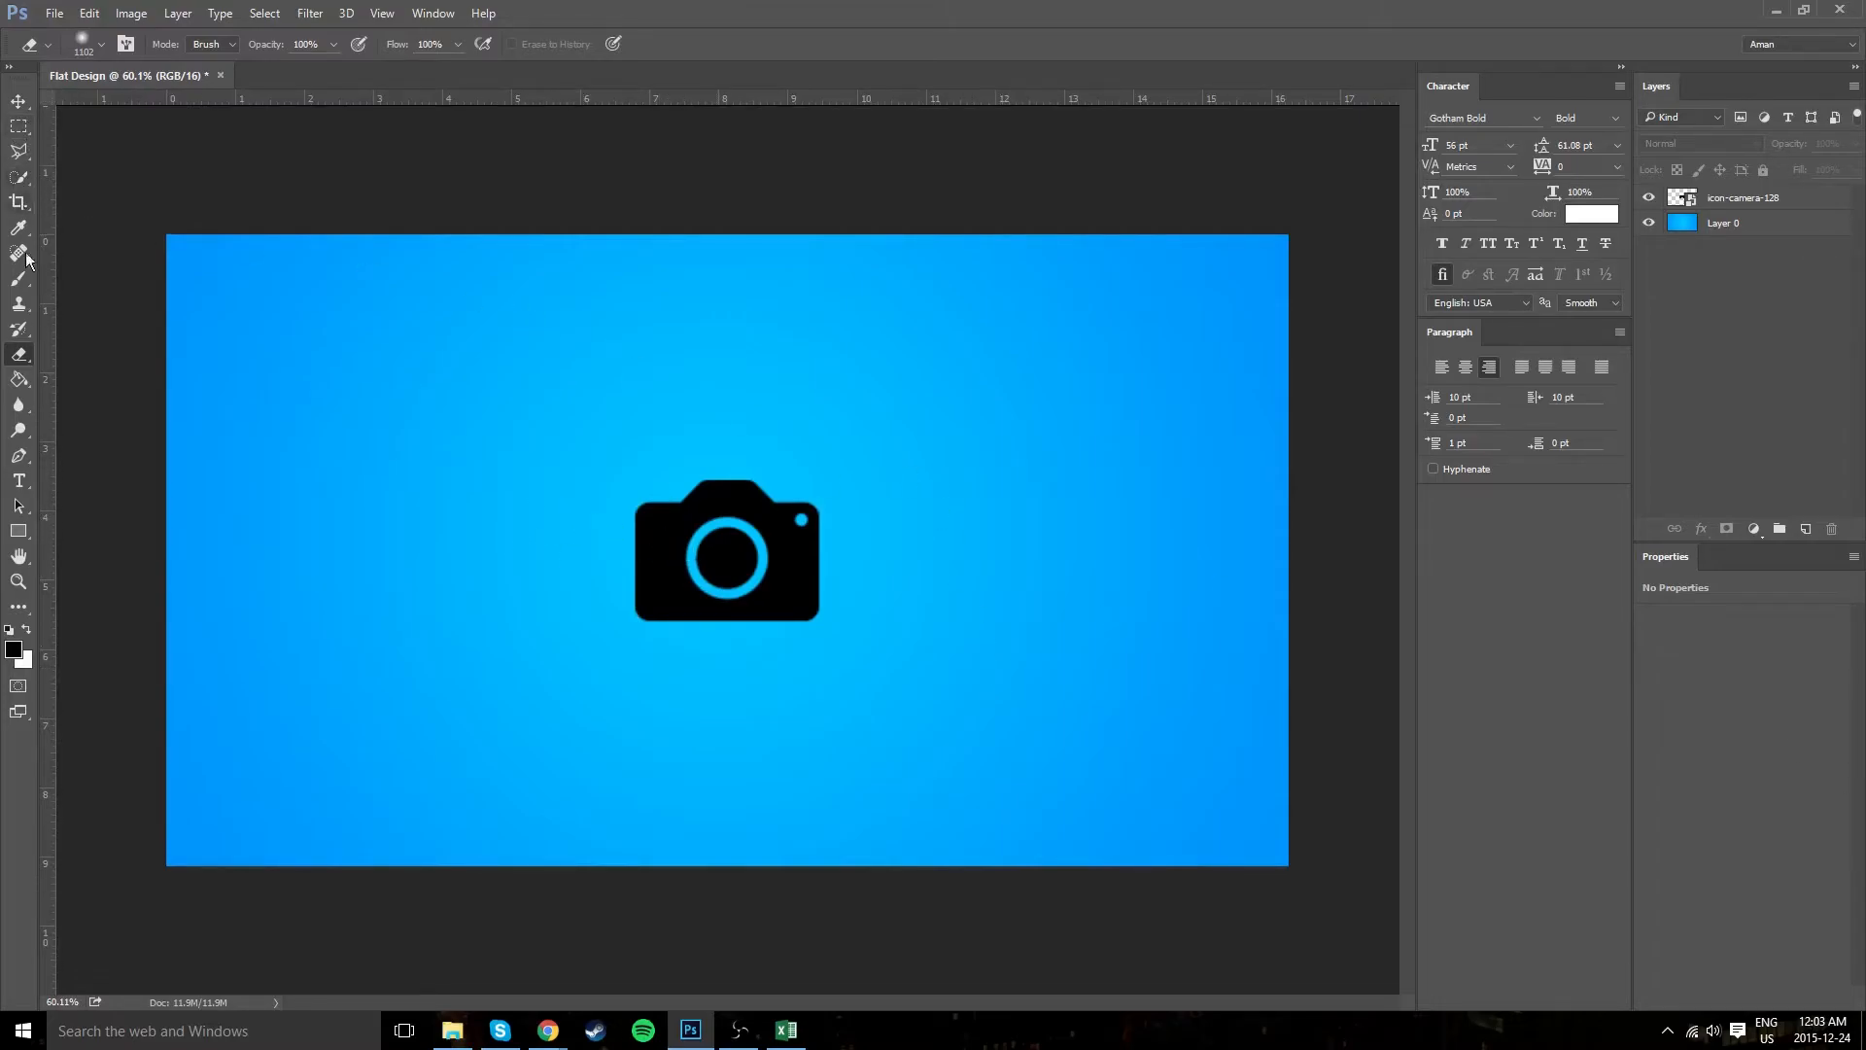
# Select a tall rectangular area beside the camera icon with the Rectangular Marquee and fill it with black on a new layer.
pyautogui.click(19, 530)
pyautogui.click(126, 530)
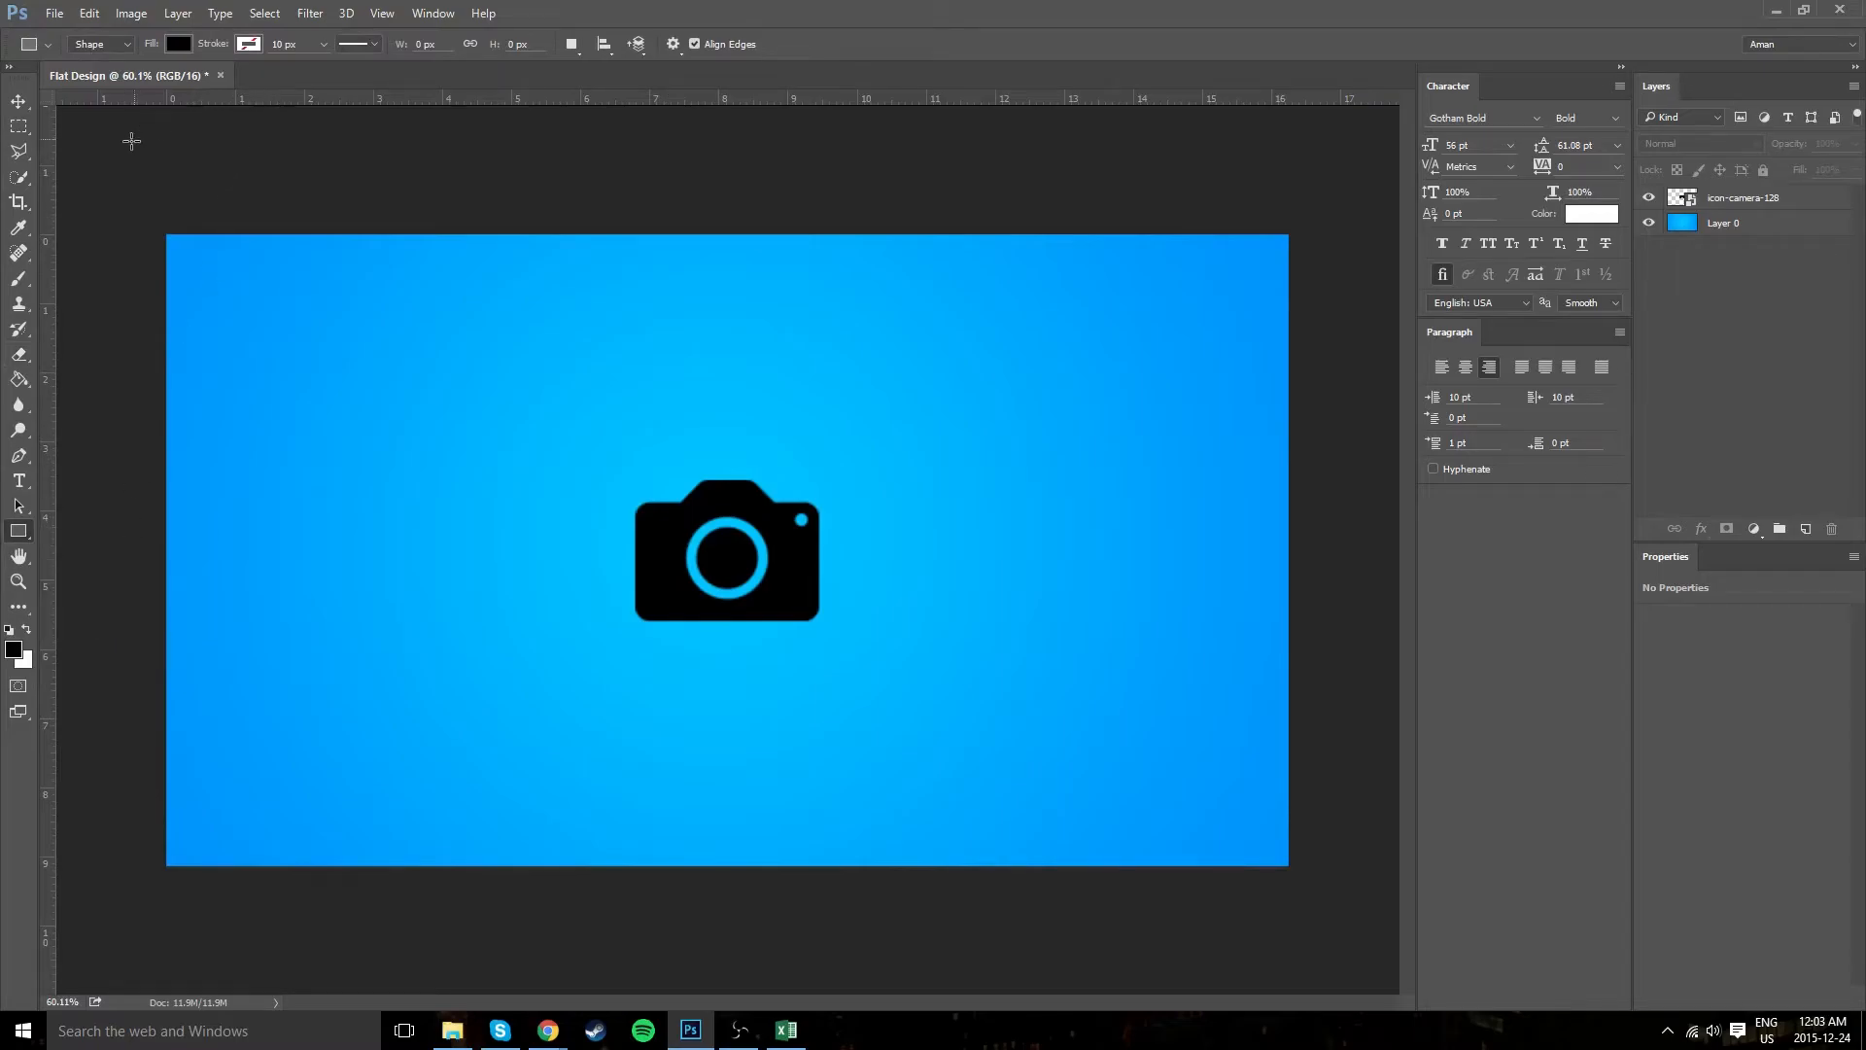
pyautogui.click(22, 128)
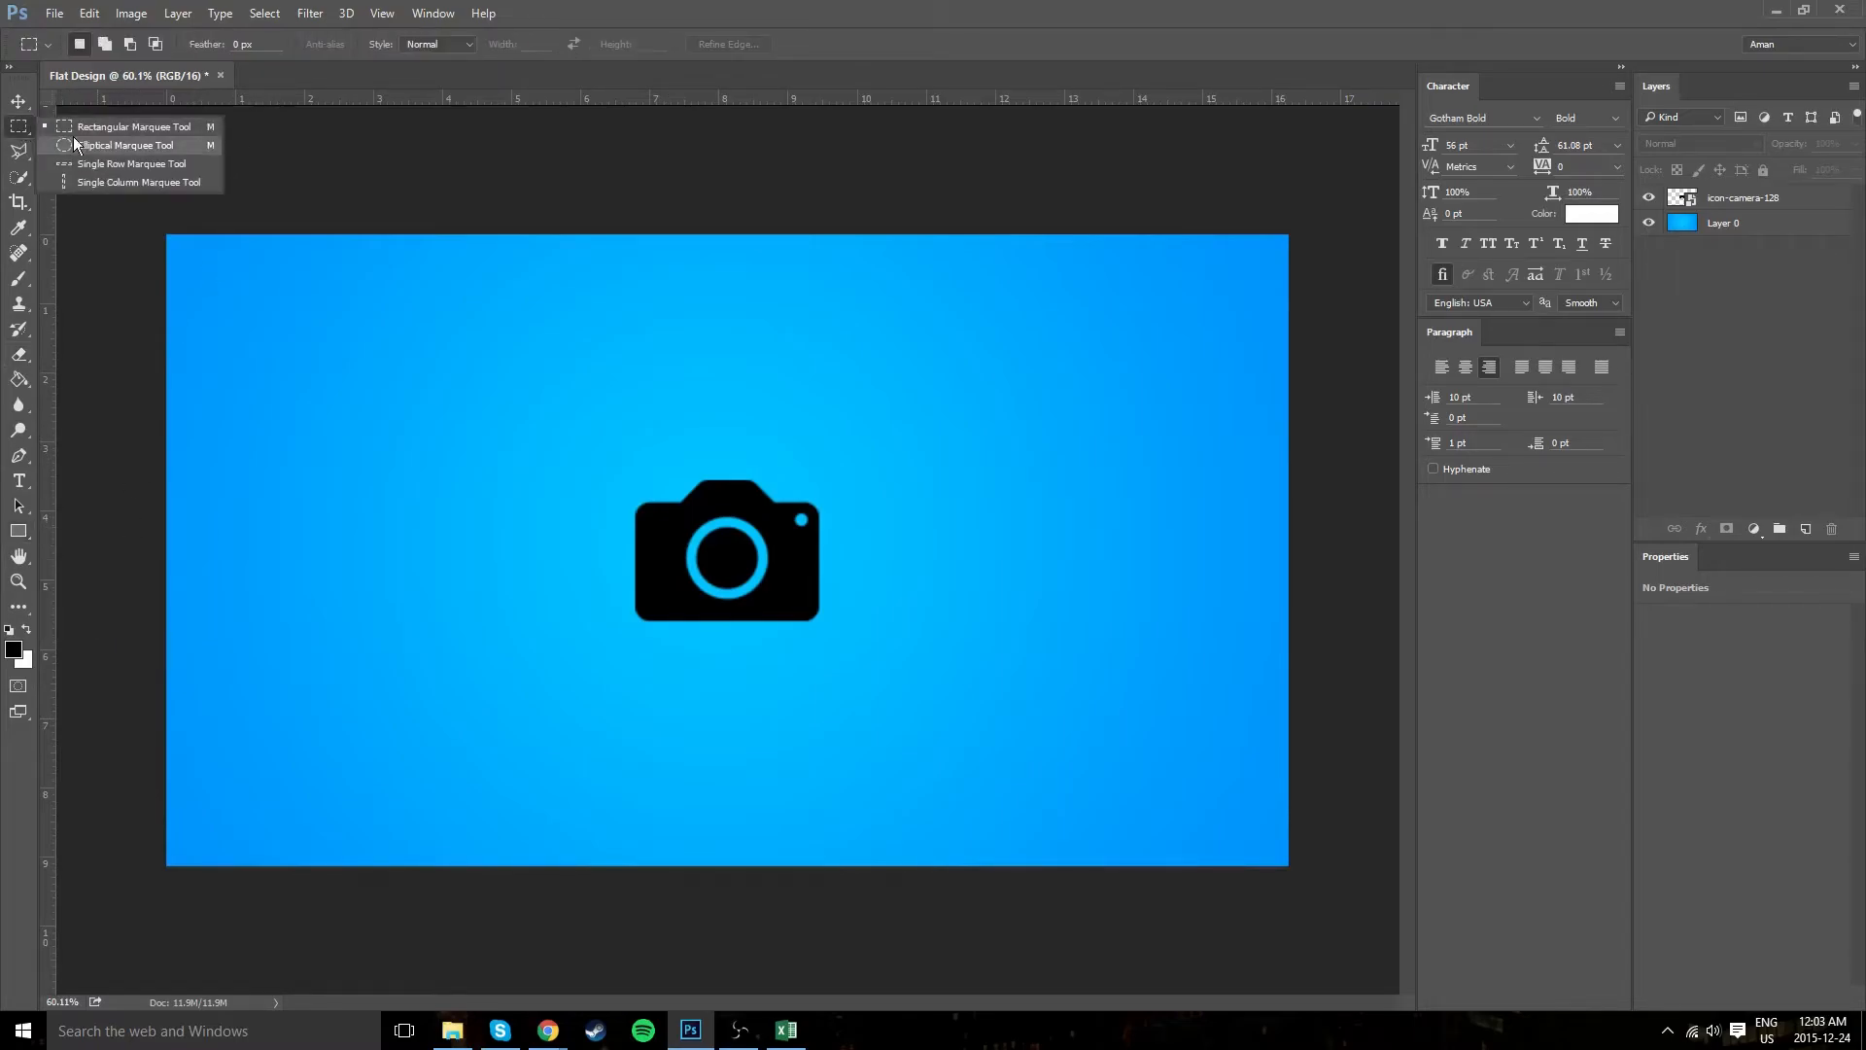
pyautogui.click(77, 129)
pyautogui.moveTo(857, 351); pyautogui.dragTo(1048, 665)
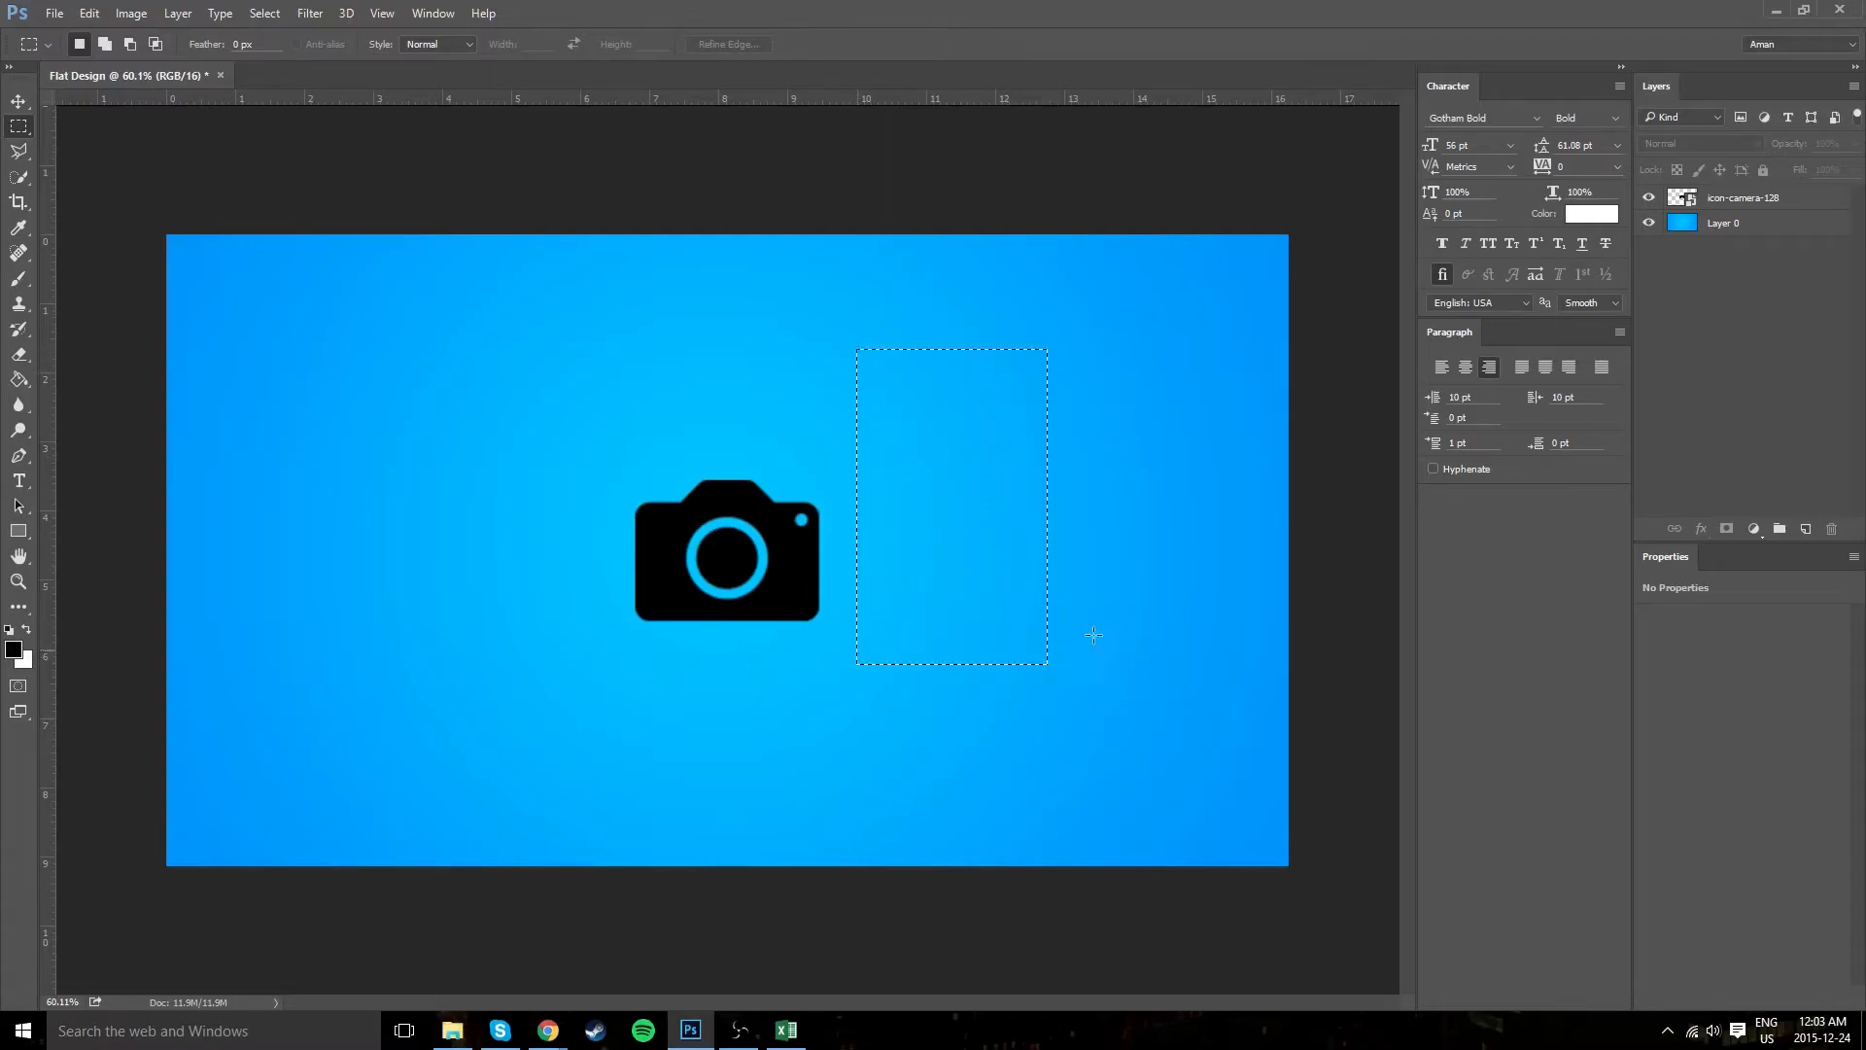
pyautogui.click(1805, 532)
pyautogui.press('g')
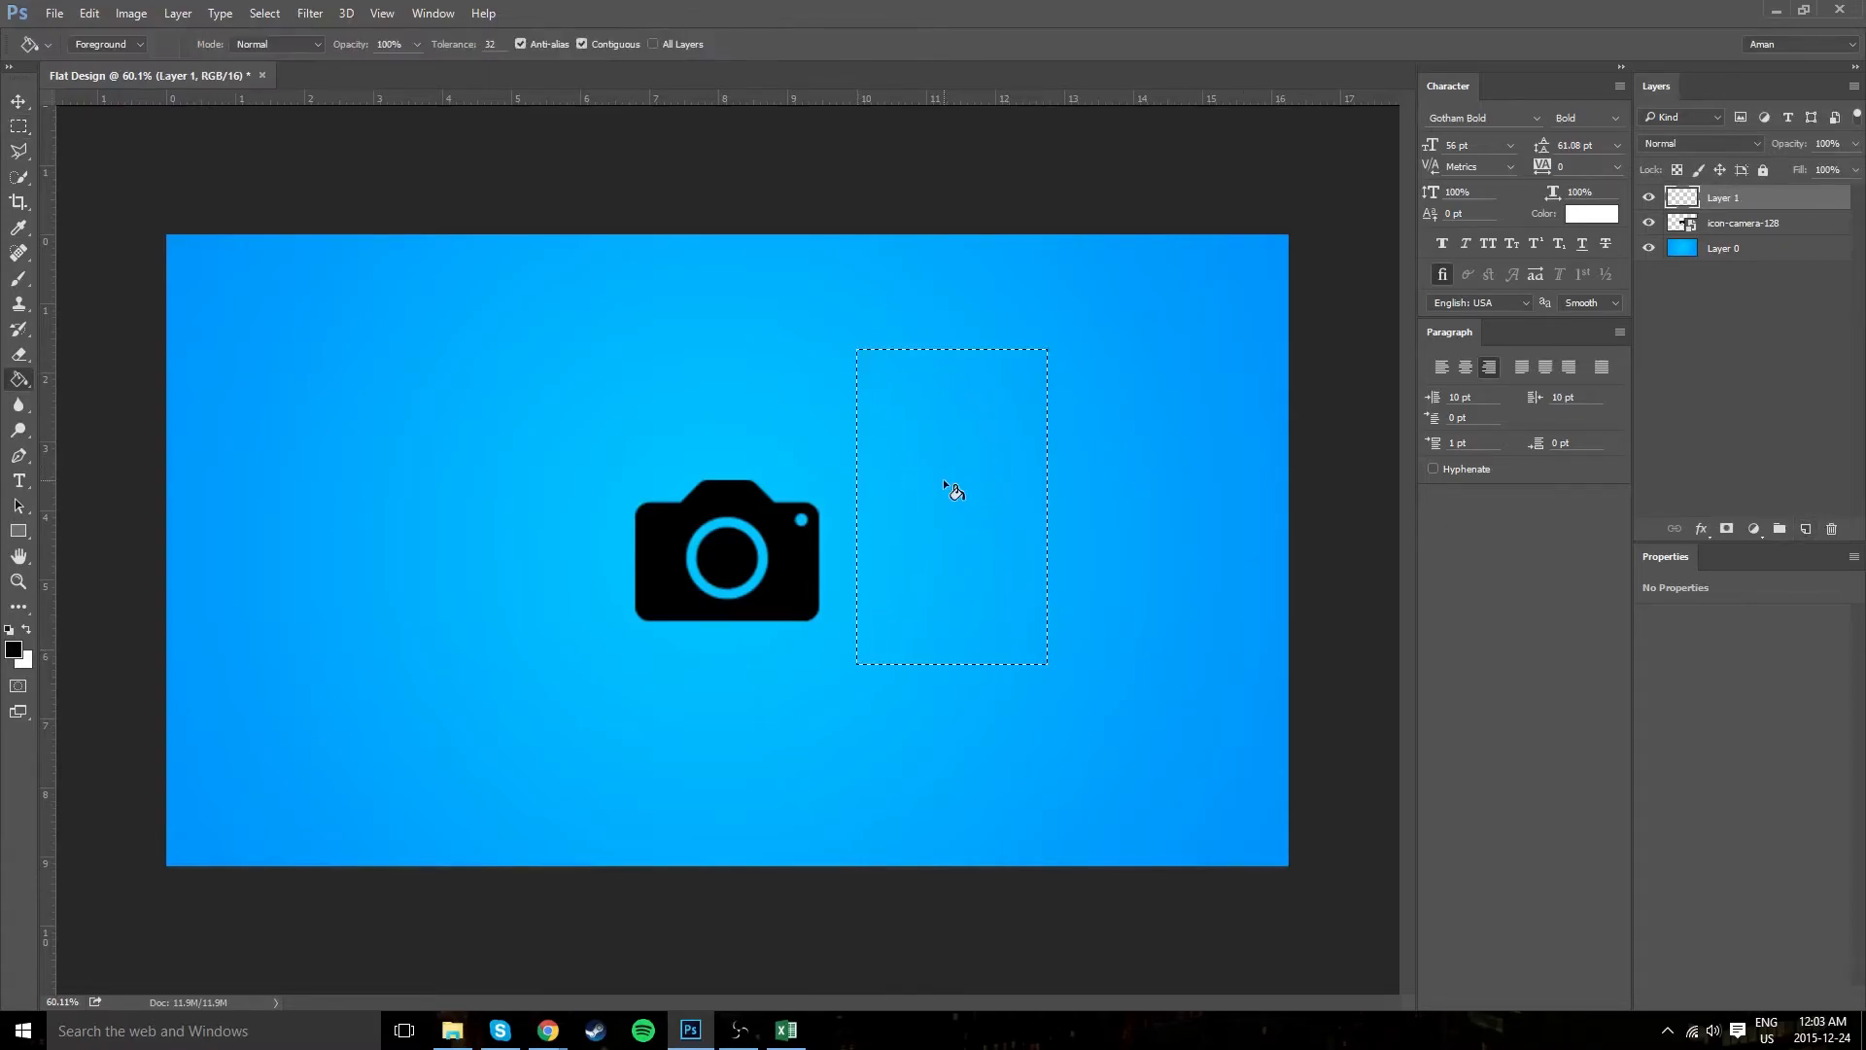
pyautogui.click(943, 478)
# Free-transform the black rectangle, tilting it diagonally and moving it over the lower part of the camera icon.
pyautogui.hotkey('ctrl', 't')
pyautogui.moveTo(985, 469); pyautogui.dragTo(981, 476)
pyautogui.press('Escape')
pyautogui.hotkey('ctrl', 't')
pyautogui.moveTo(943, 452); pyautogui.dragTo(888, 565)
pyautogui.moveTo(1006, 430); pyautogui.dragTo(923, 379)
pyautogui.moveTo(888, 568); pyautogui.dragTo(935, 529)
pyautogui.moveTo(959, 399); pyautogui.dragTo(1004, 557)
pyautogui.moveTo(955, 620); pyautogui.dragTo(758, 648)
# Adjust the rectangle to about -32.4° rotation and 108% width so its upper corners meet the camera's sides.
pyautogui.moveTo(789, 541); pyautogui.dragTo(792, 481)
pyautogui.moveTo(732, 662); pyautogui.dragTo(762, 689)
pyautogui.moveTo(918, 750); pyautogui.dragTo(929, 732)
pyautogui.moveTo(808, 708); pyautogui.dragTo(836, 719)
pyautogui.moveTo(788, 514); pyautogui.dragTo(786, 477)
pyautogui.moveTo(802, 572); pyautogui.dragTo(809, 604)
pyautogui.moveTo(799, 507); pyautogui.dragTo(794, 479)
pyautogui.moveTo(782, 561); pyautogui.dragTo(793, 596)
pyautogui.moveTo(957, 641); pyautogui.dragTo(881, 640)
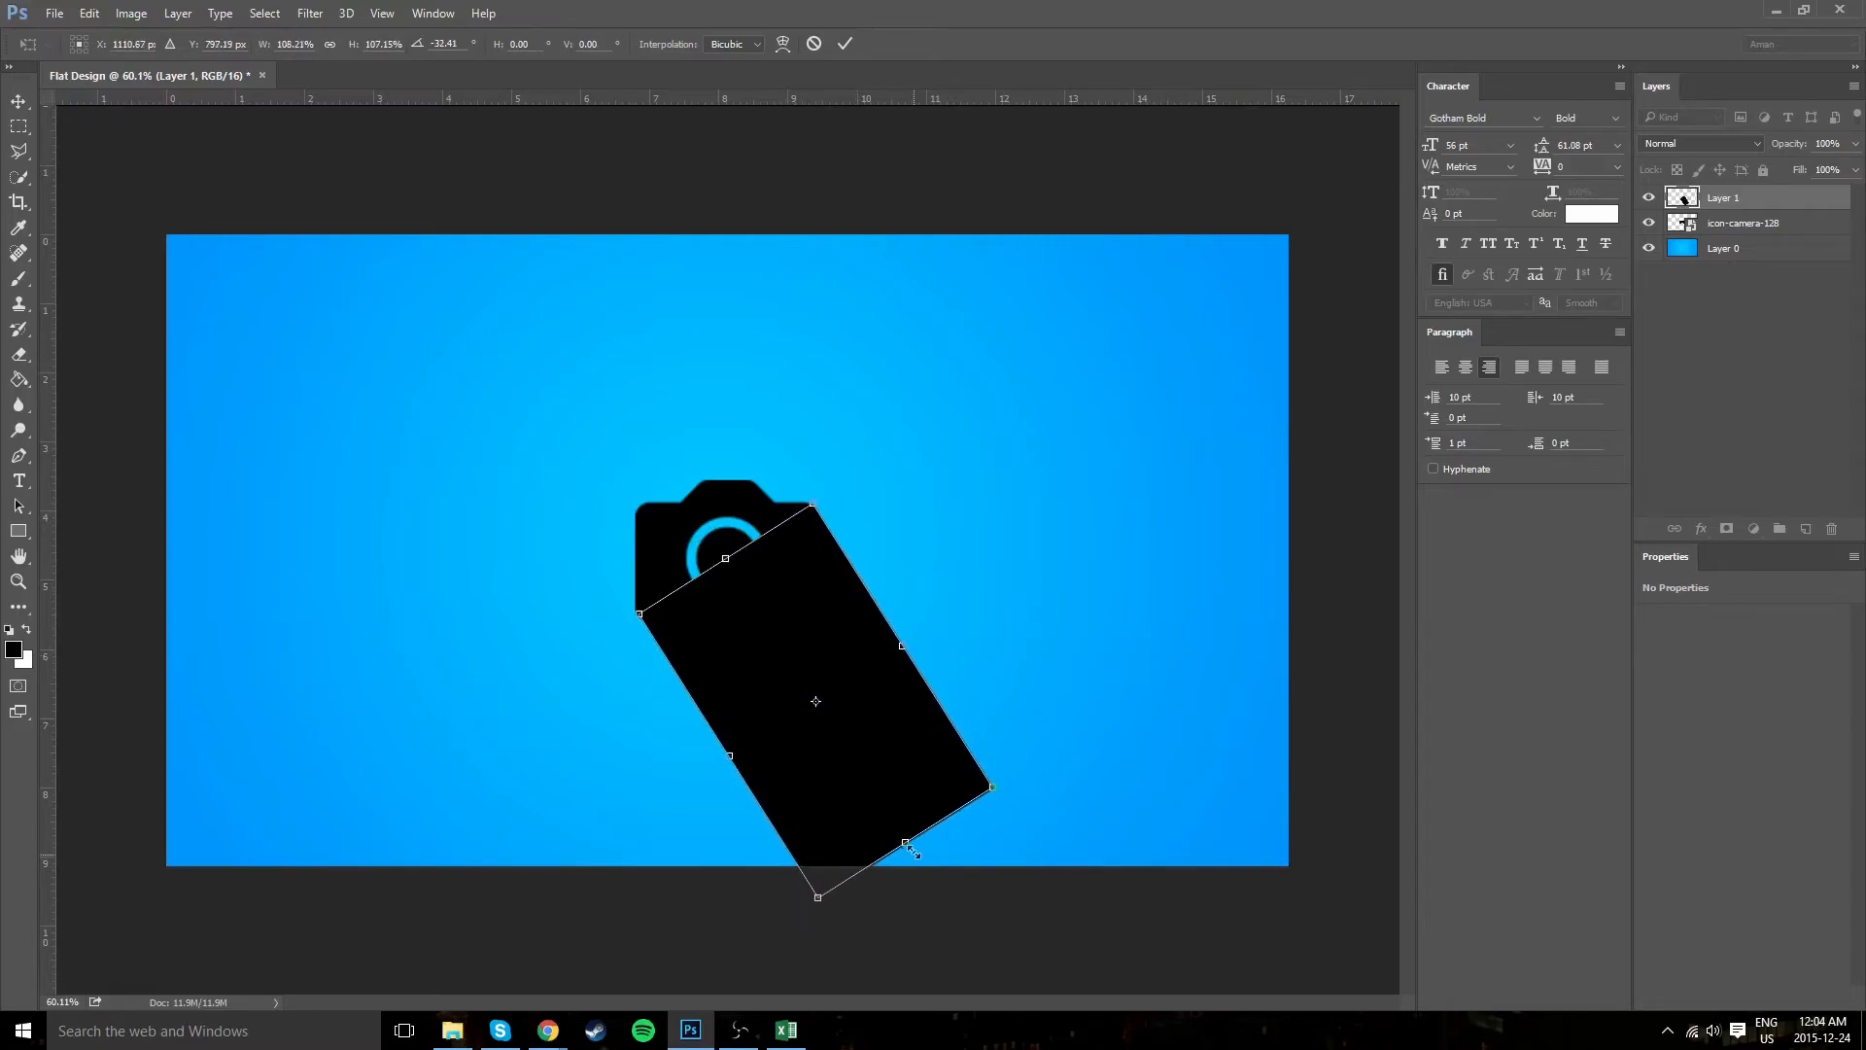
# Stretch the tilted rectangle's far end beyond the canvas's lower edge and apply the transform.
pyautogui.moveTo(903, 846); pyautogui.dragTo(981, 962)
pyautogui.press('Return')
pyautogui.press('g')
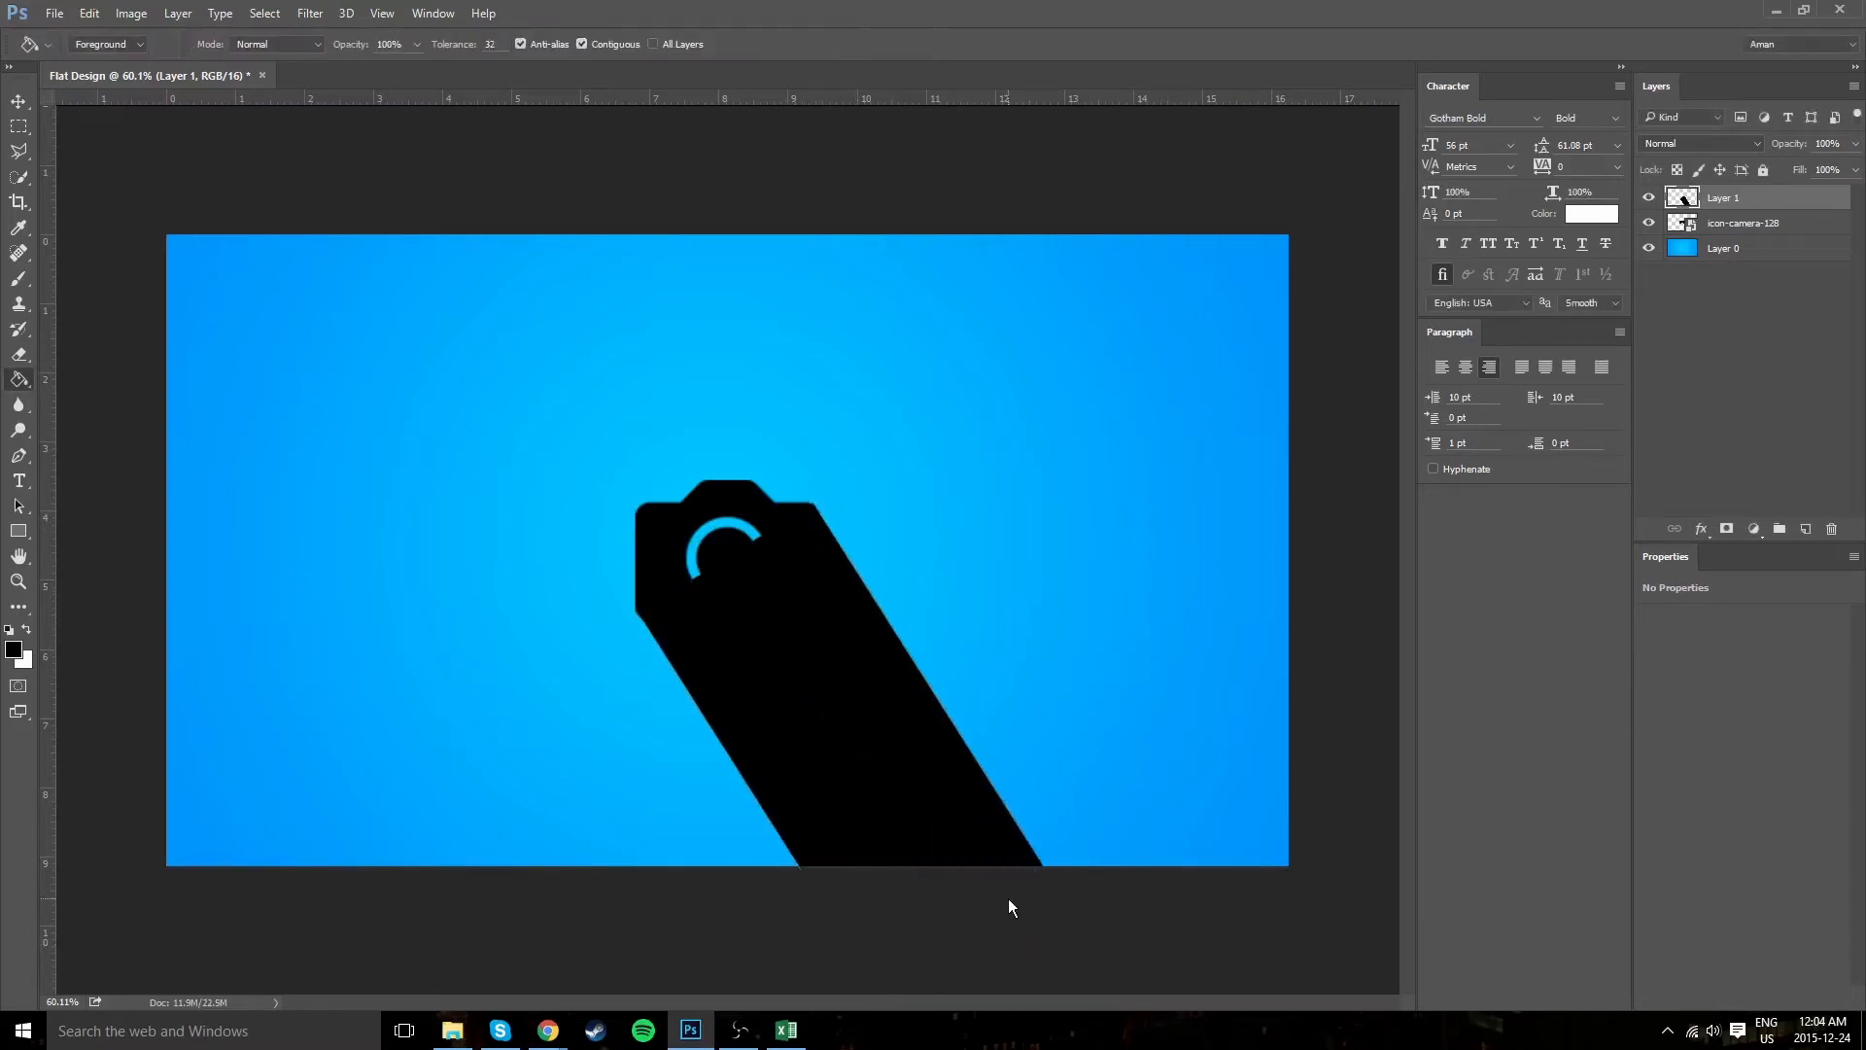
# Move the black shadow layer below the camera icon layer and lower its opacity to 43%.
pyautogui.moveTo(1770, 212); pyautogui.dragTo(1773, 253)
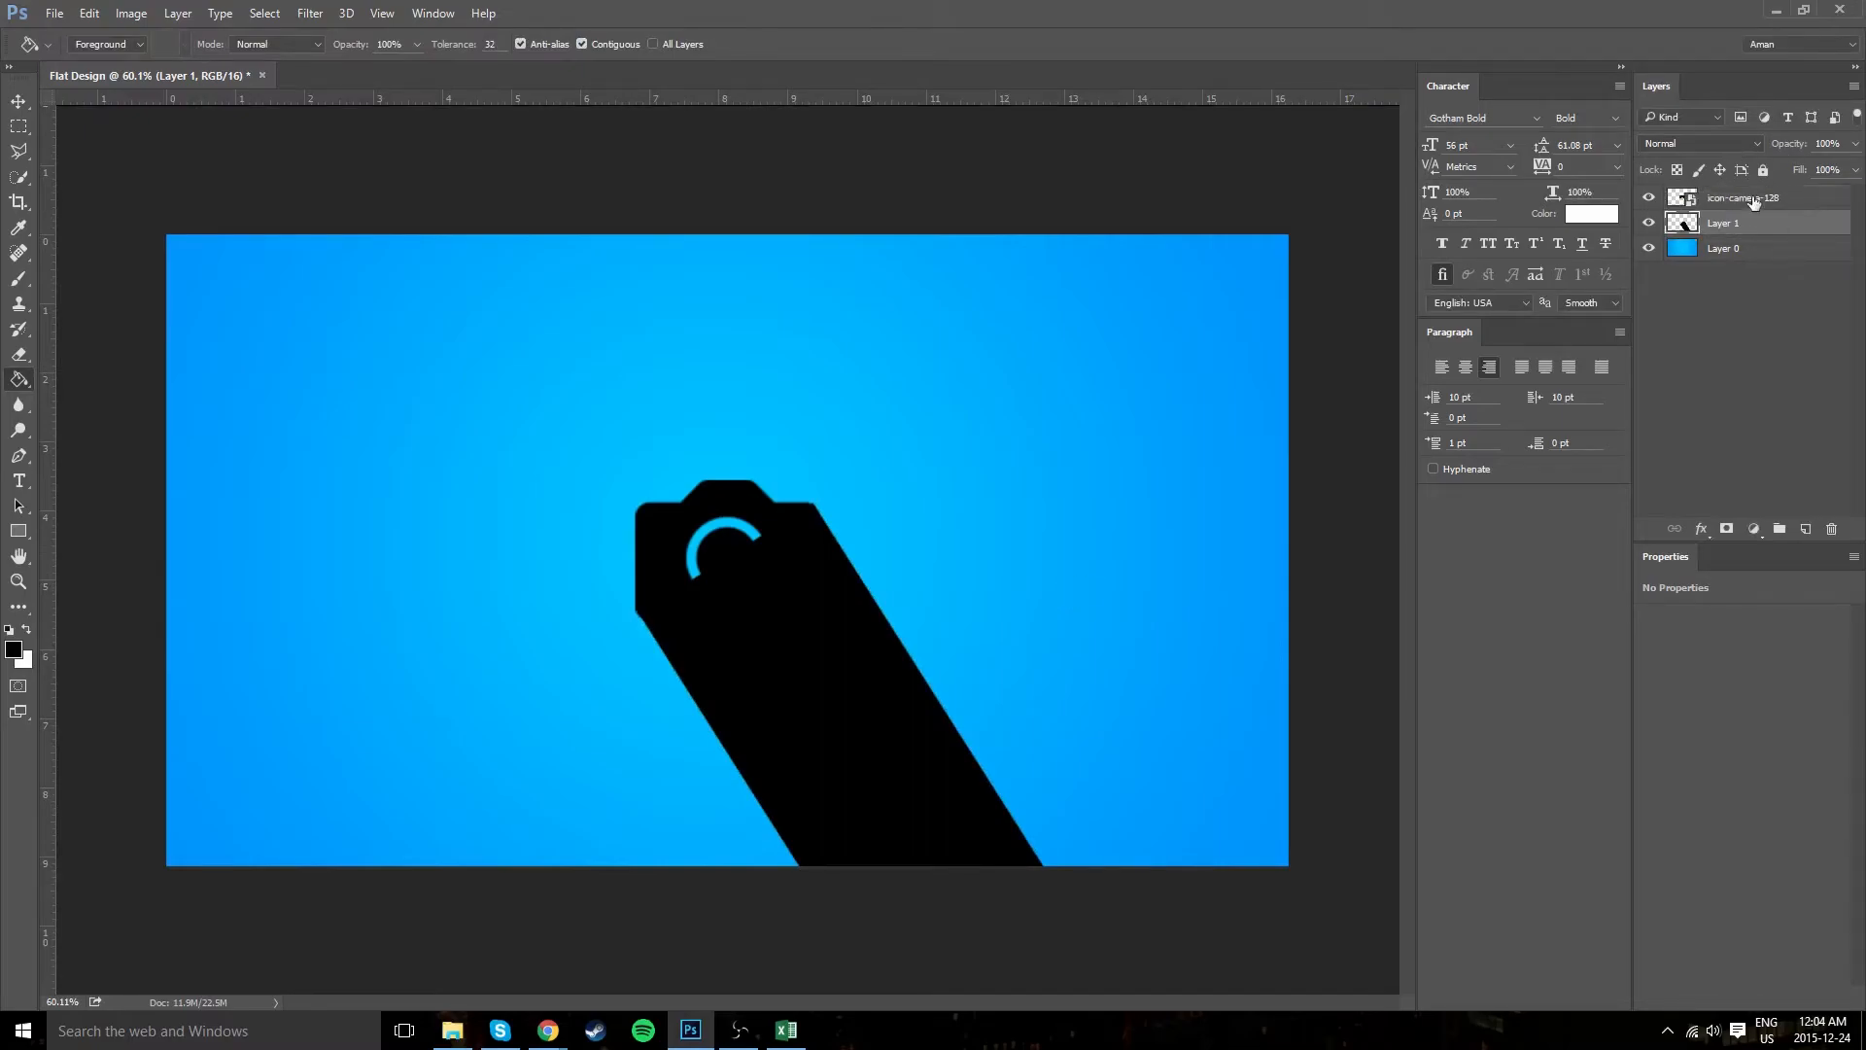
pyautogui.click(1856, 144)
pyautogui.moveTo(1853, 167); pyautogui.dragTo(1801, 171)
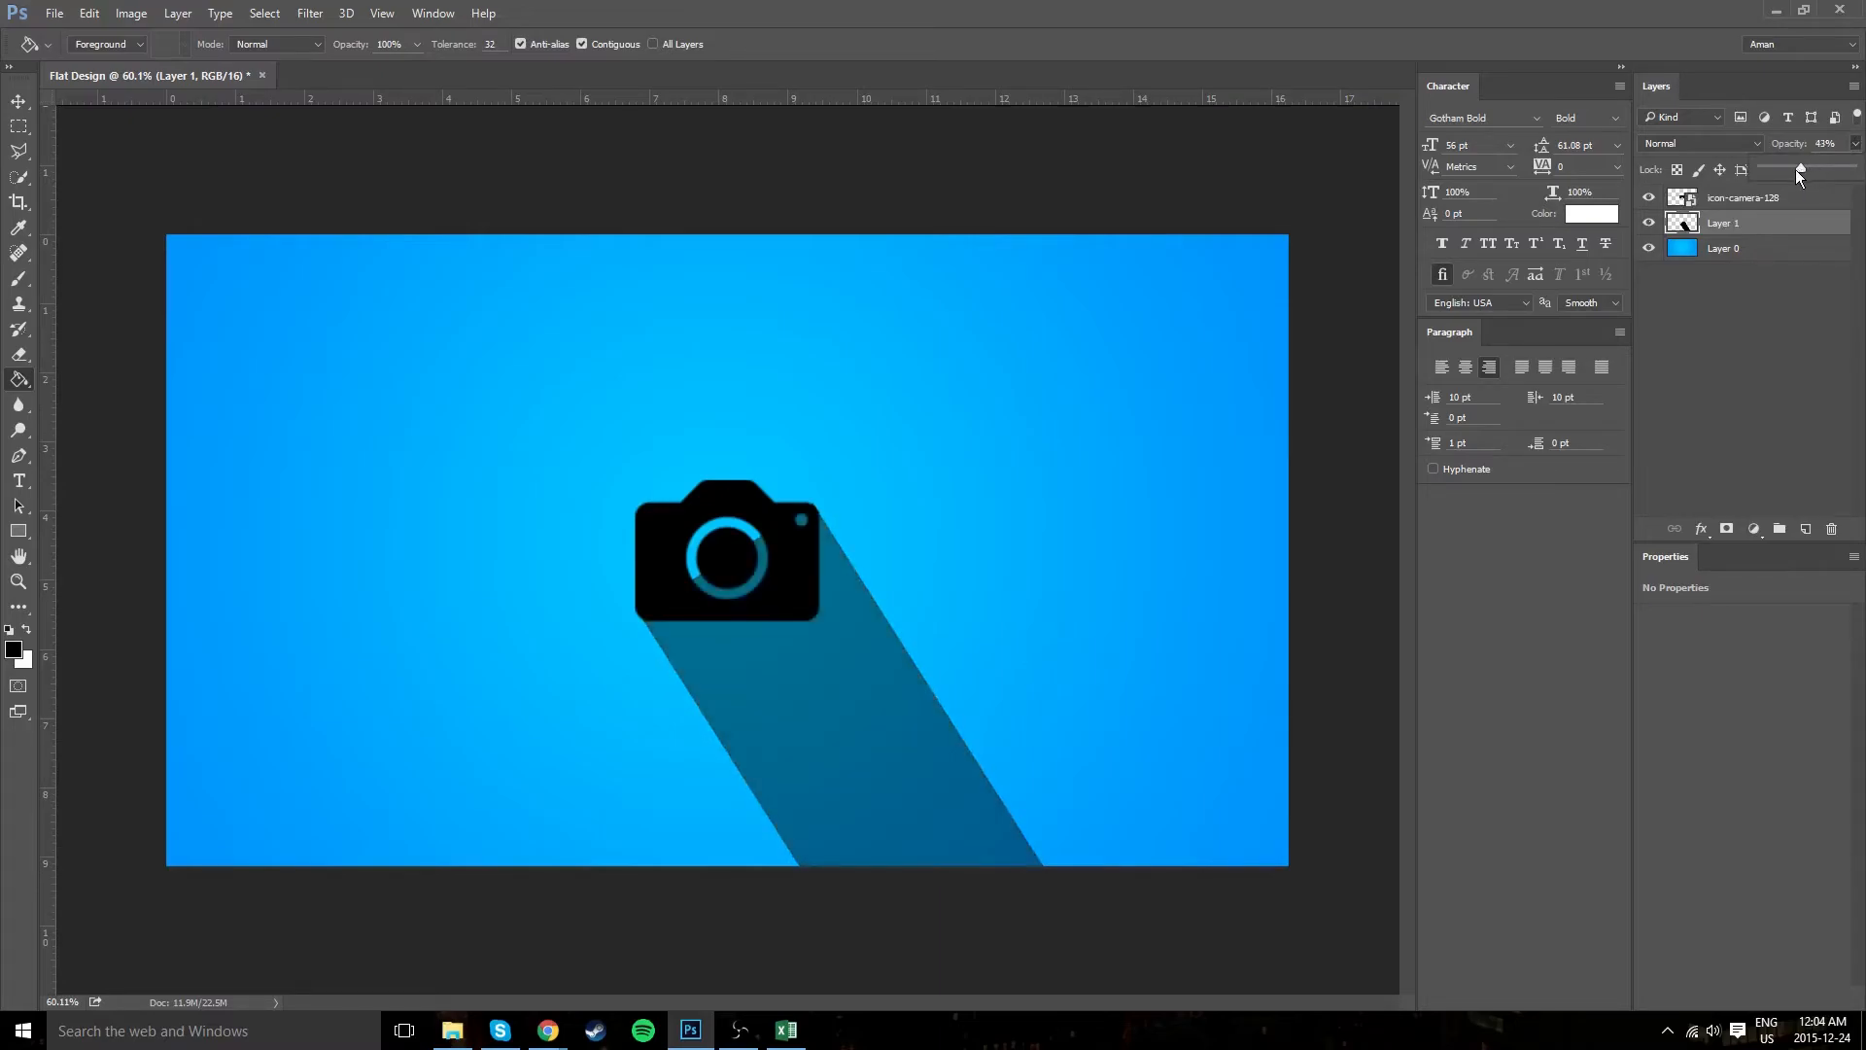
# Set up the Eraser with a small hard round brush for cleaning up the shadow inside the camera icon.
pyautogui.click(1739, 198)
pyautogui.click(1649, 198)
pyautogui.click(1650, 200)
pyautogui.press('e')
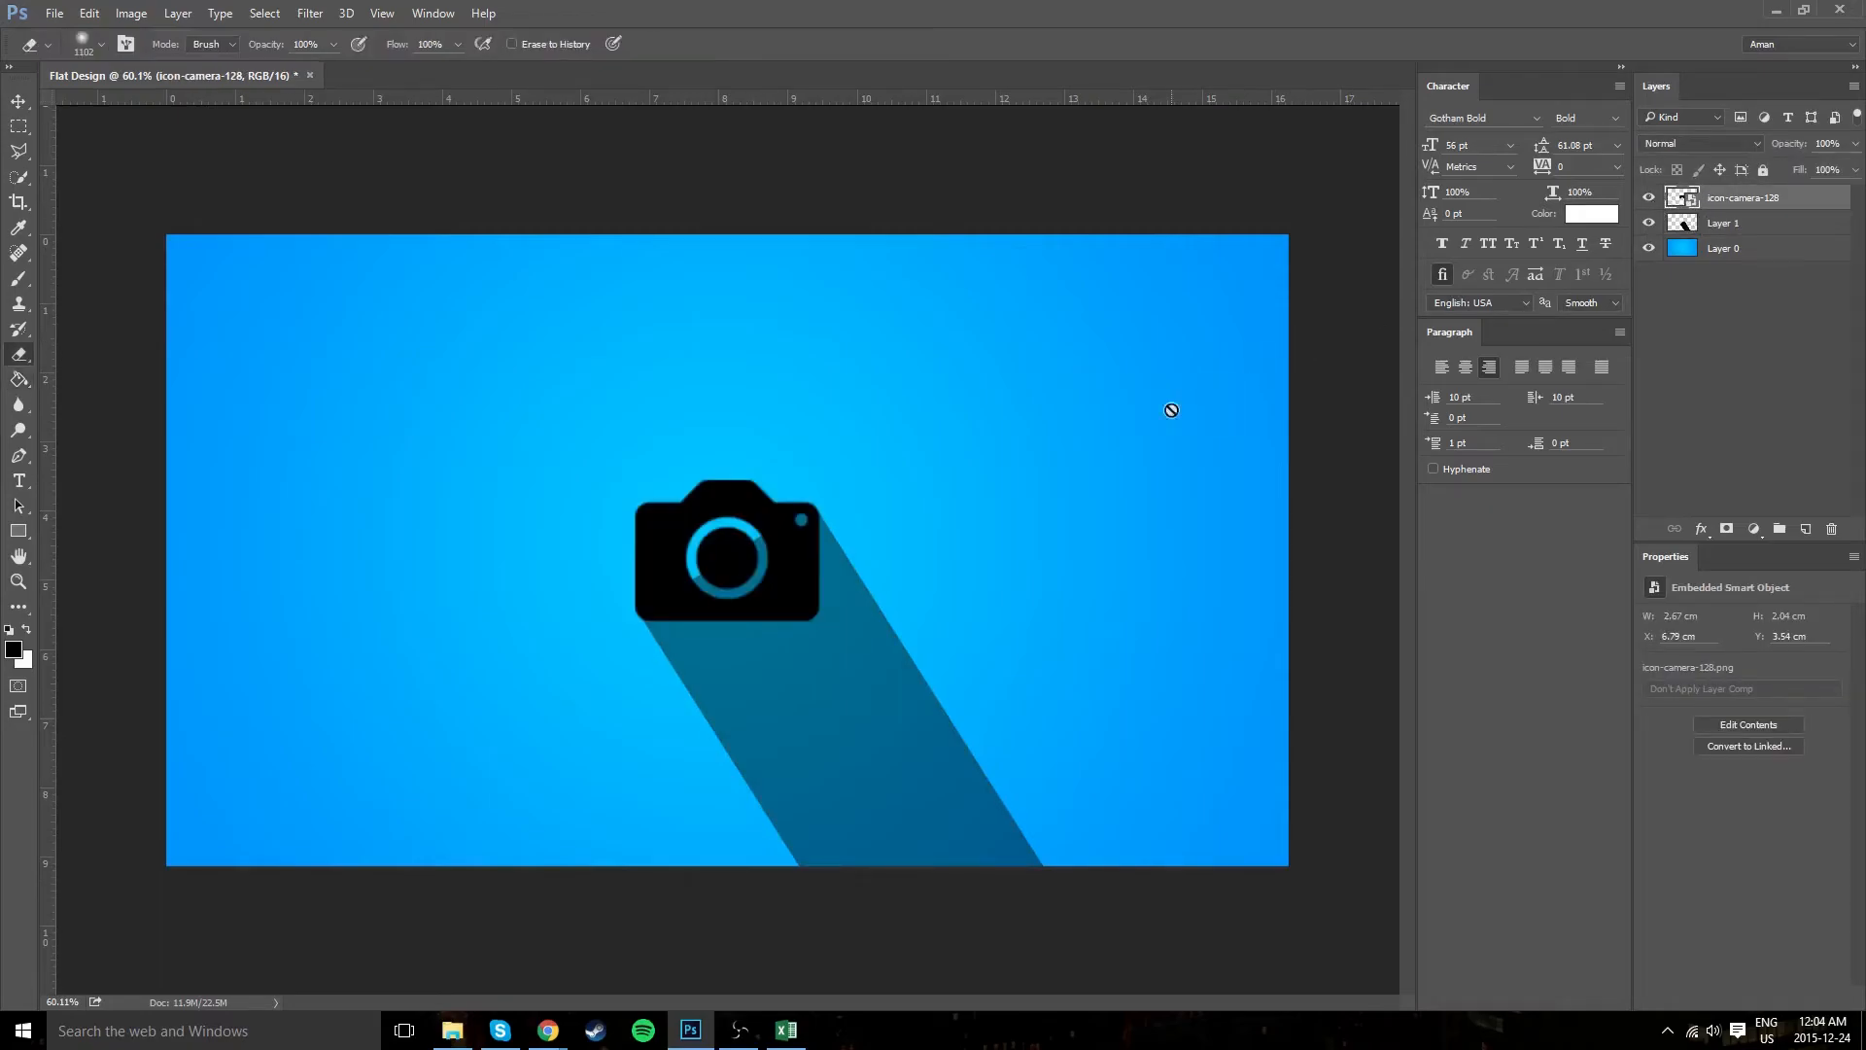
pyautogui.click(1724, 248)
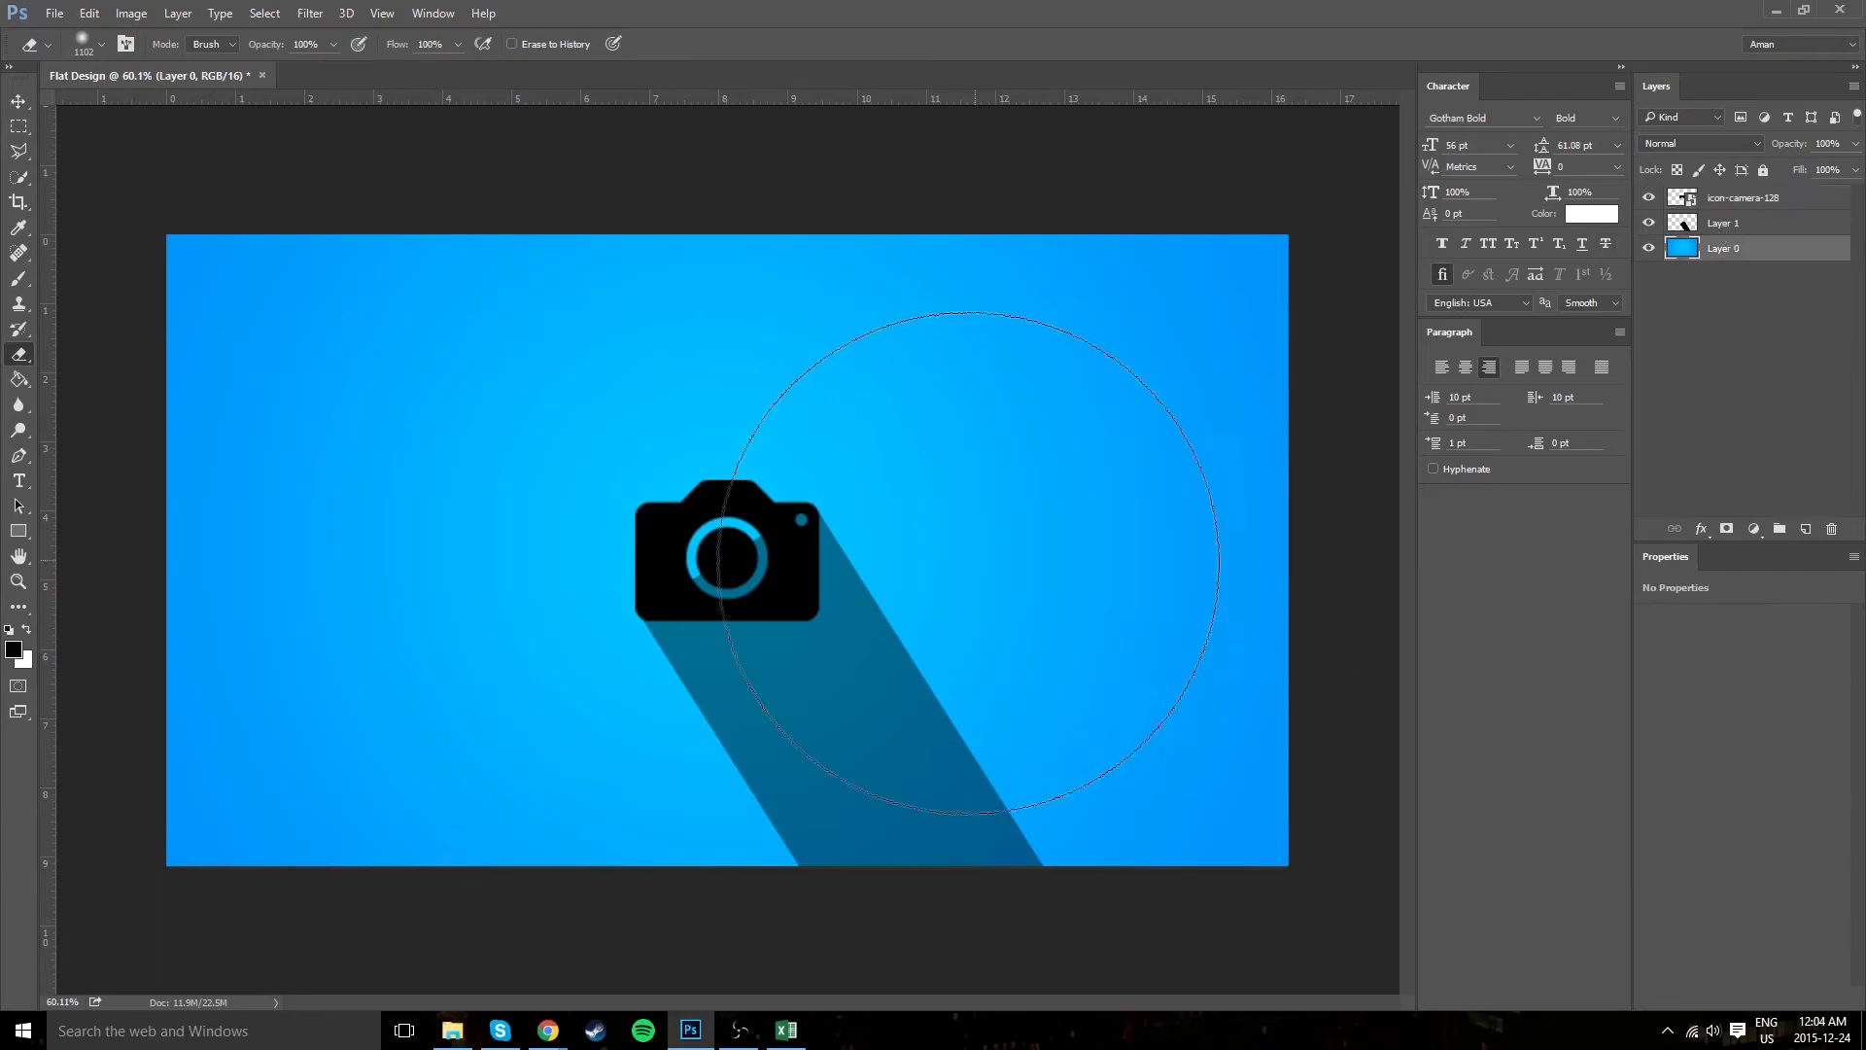
pyautogui.rightClick(955, 515)
pyautogui.click(1027, 653)
# Erase the shadow visible through the camera's lens ring on Layer 1.
pyautogui.click(1726, 225)
pyautogui.moveTo(690, 549)
pyautogui.mouseDown()
pyautogui.moveTo(680, 578)
pyautogui.moveTo(738, 578)
pyautogui.moveTo(762, 549)
pyautogui.moveTo(712, 577)
pyautogui.moveTo(742, 574)
pyautogui.moveTo(756, 545)
pyautogui.mouseUp()
pyautogui.scroll(-4, 767, 534)
pyautogui.scroll(4, 778, 525)
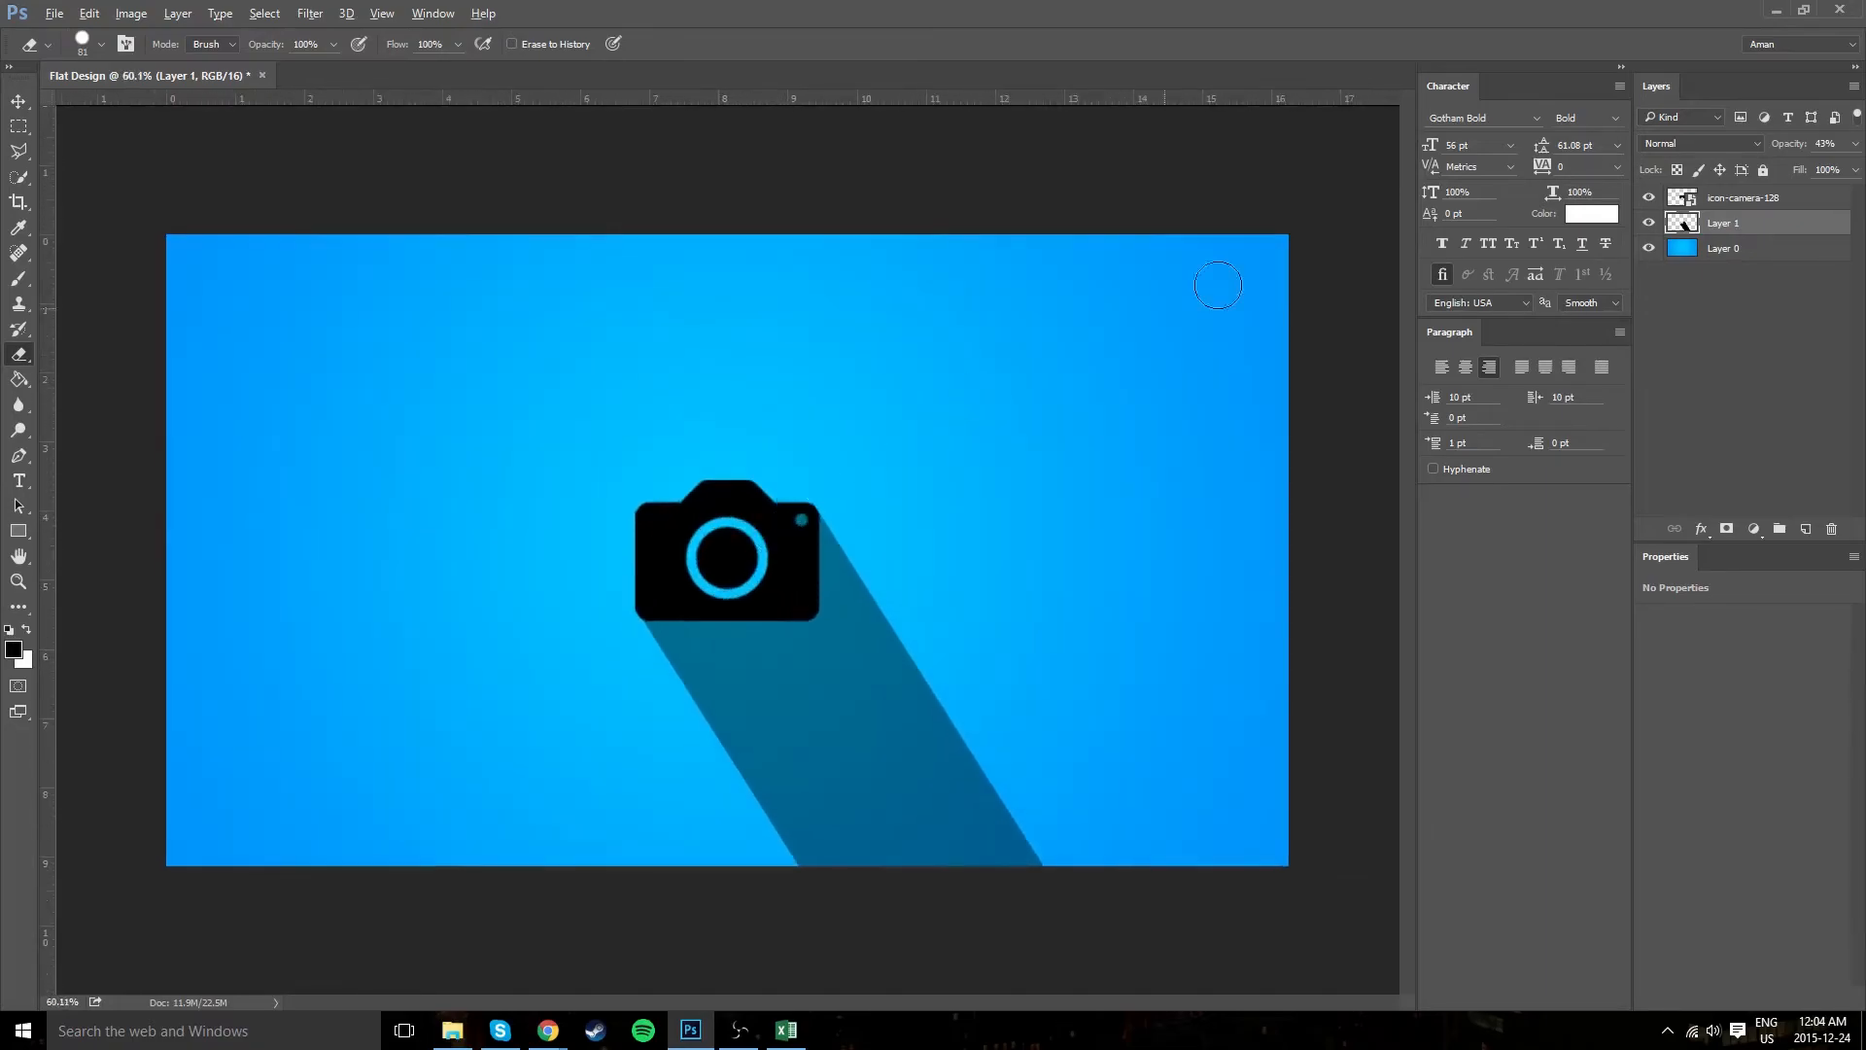
# Lower the camera shadow layer's opacity to 17%.
pyautogui.click(1791, 196)
pyautogui.click(1822, 225)
pyautogui.click(1856, 146)
pyautogui.moveTo(1771, 163); pyautogui.dragTo(1777, 169)
pyautogui.scroll(-2, 991, 558)
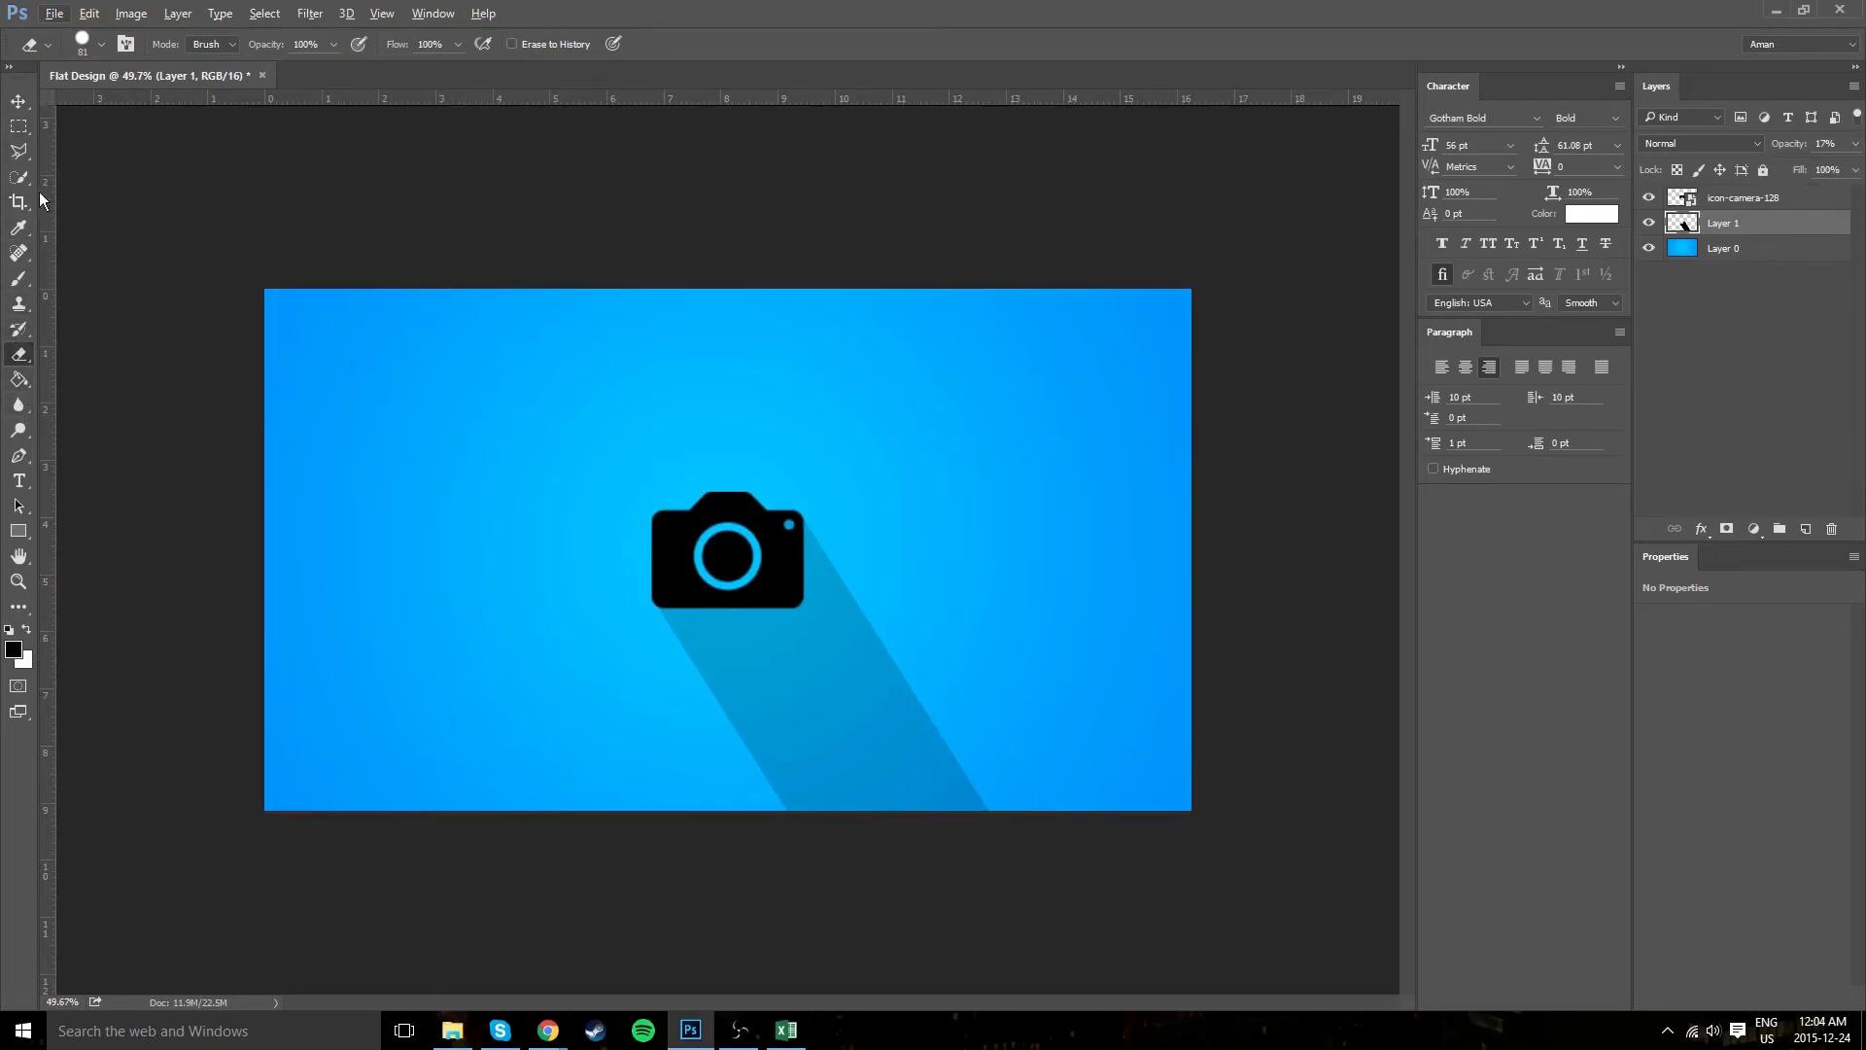
# Fade the far end of the camera's shadow along the canvas's lower edge with a soft round 369 px eraser.
pyautogui.hotkey('alt', 'e')
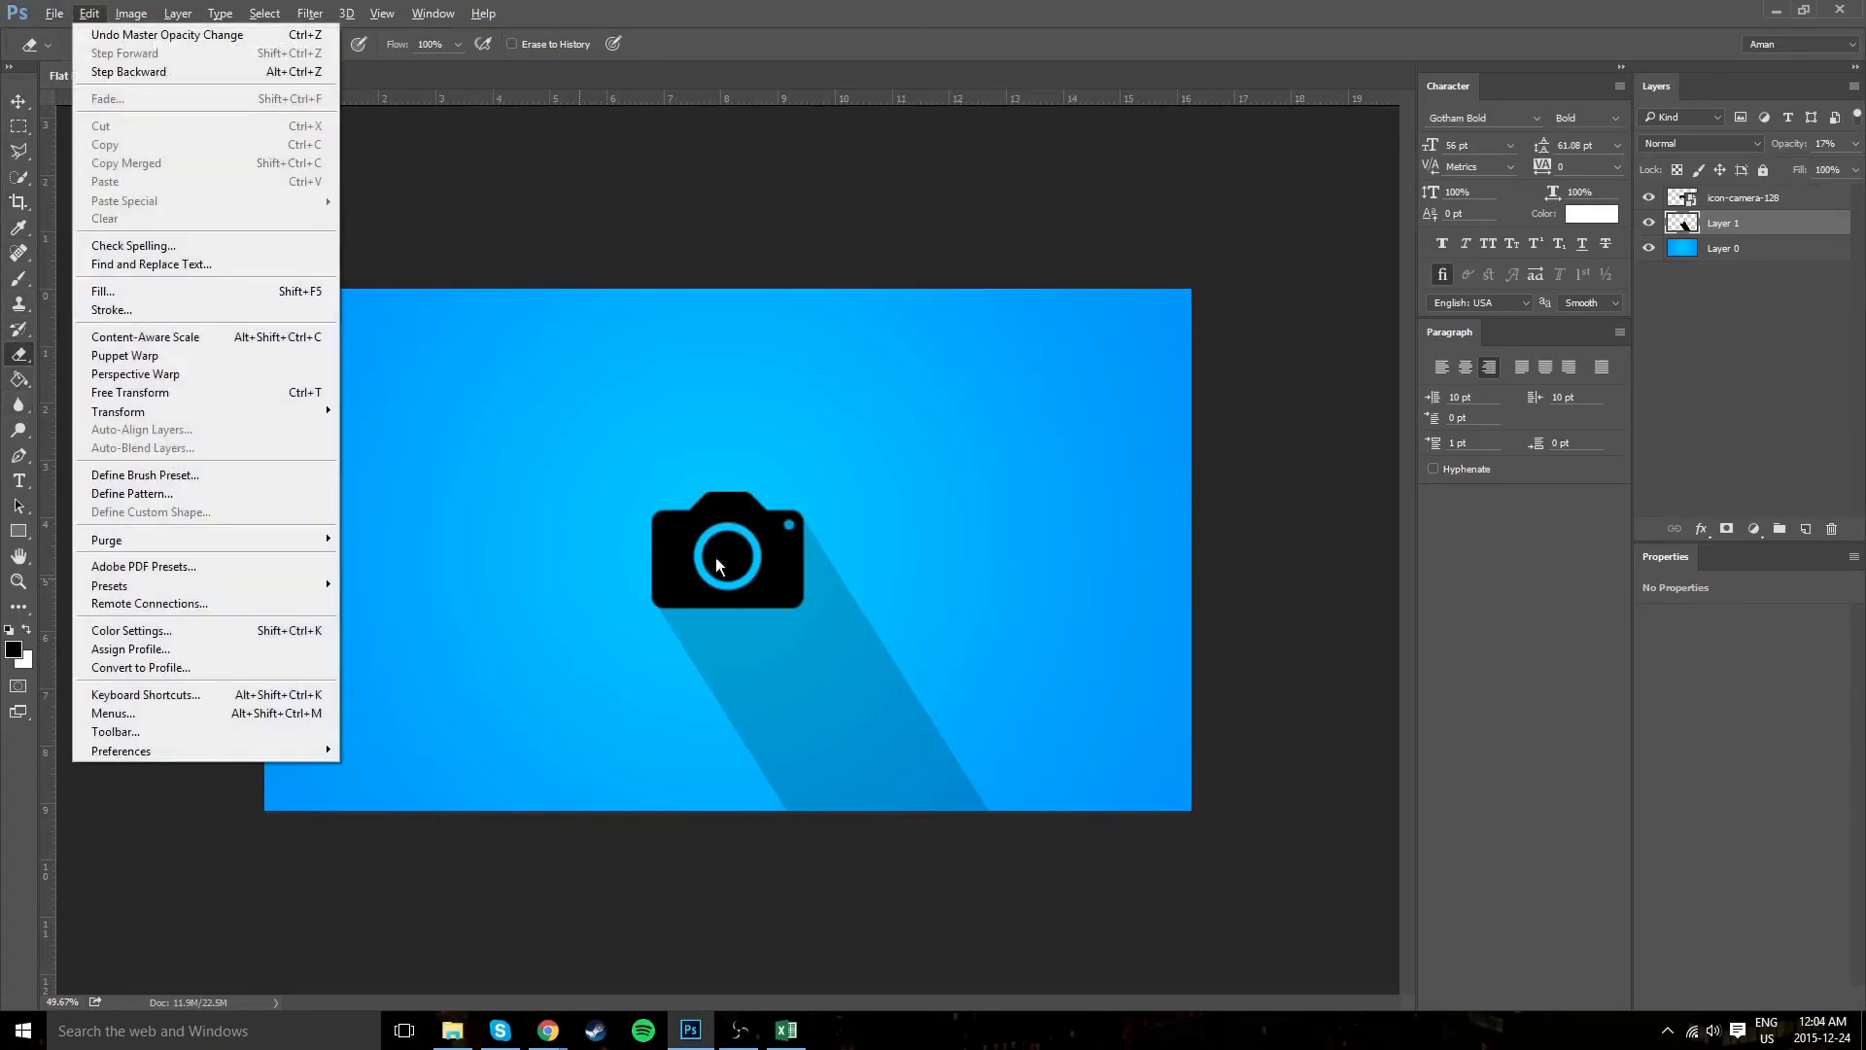
pyautogui.click(1685, 438)
pyautogui.rightClick(659, 610)
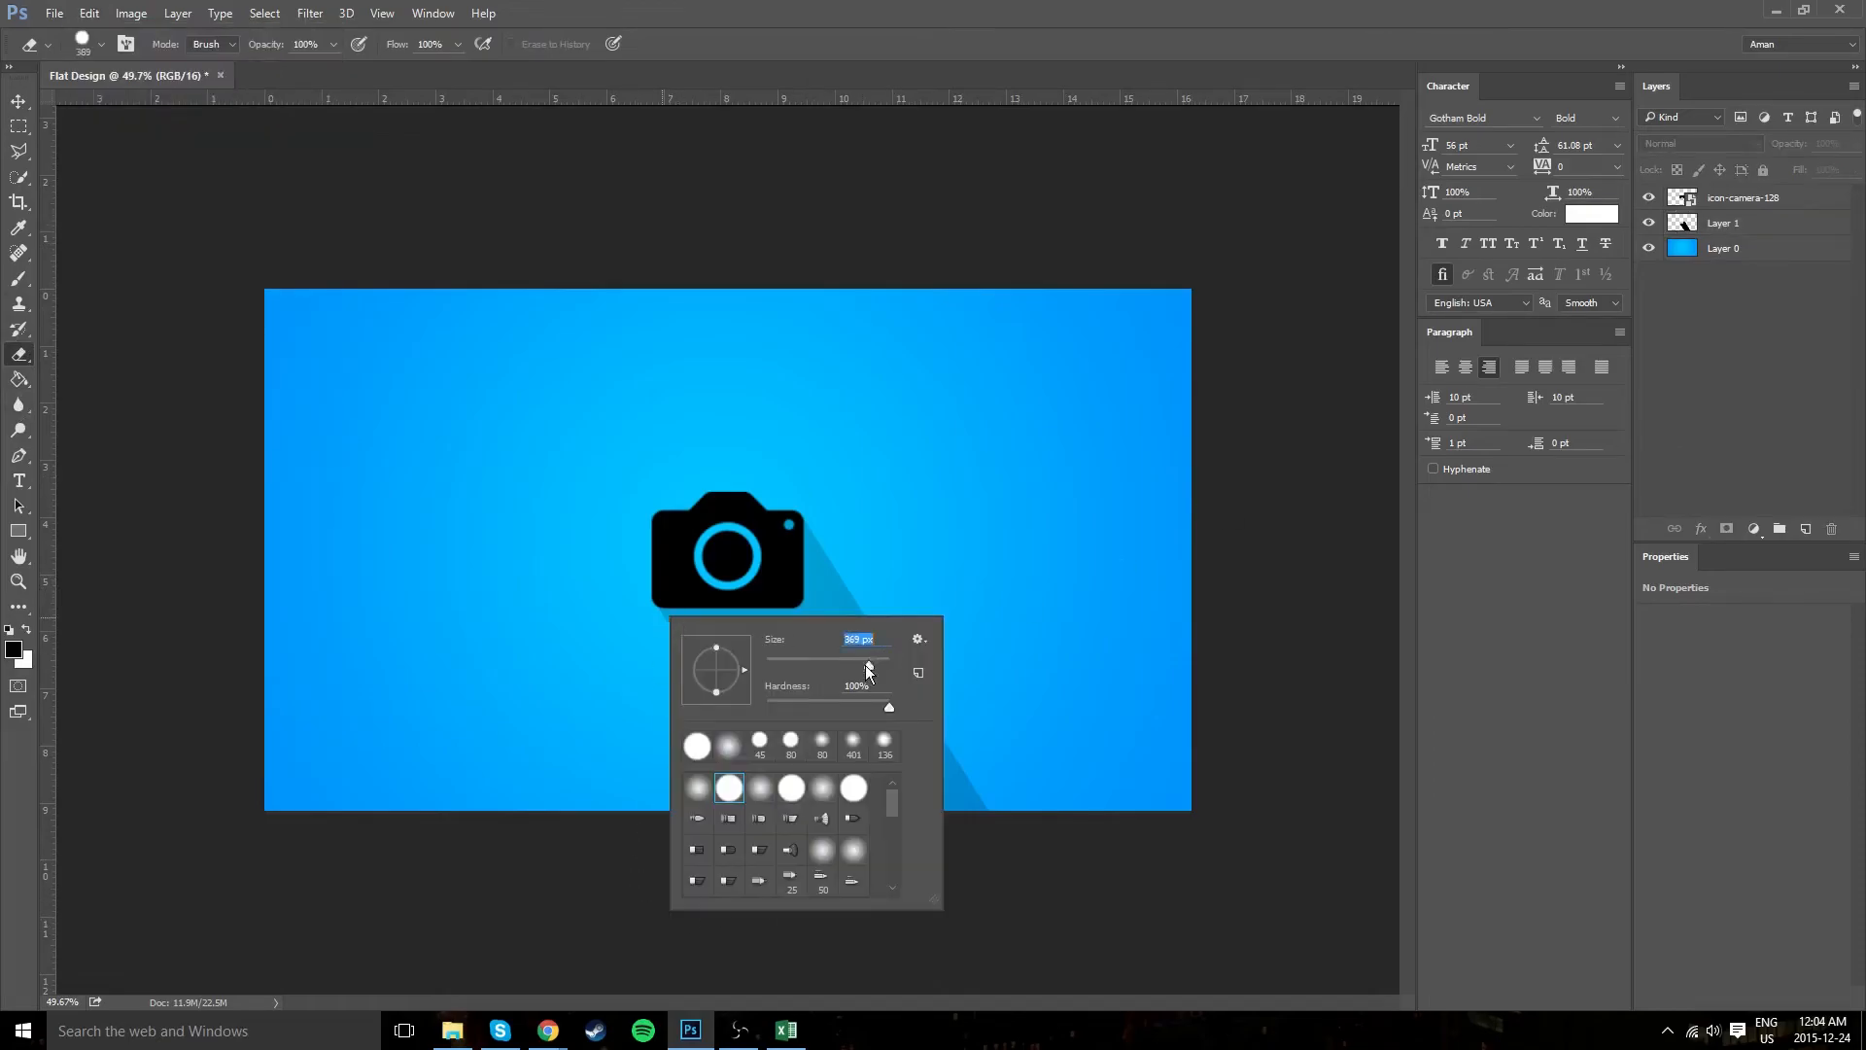
pyautogui.moveTo(889, 707)
pyautogui.mouseDown()
pyautogui.moveTo(837, 702)
pyautogui.moveTo(725, 741)
pyautogui.mouseUp()
pyautogui.click(1863, 364)
pyautogui.click(1796, 240)
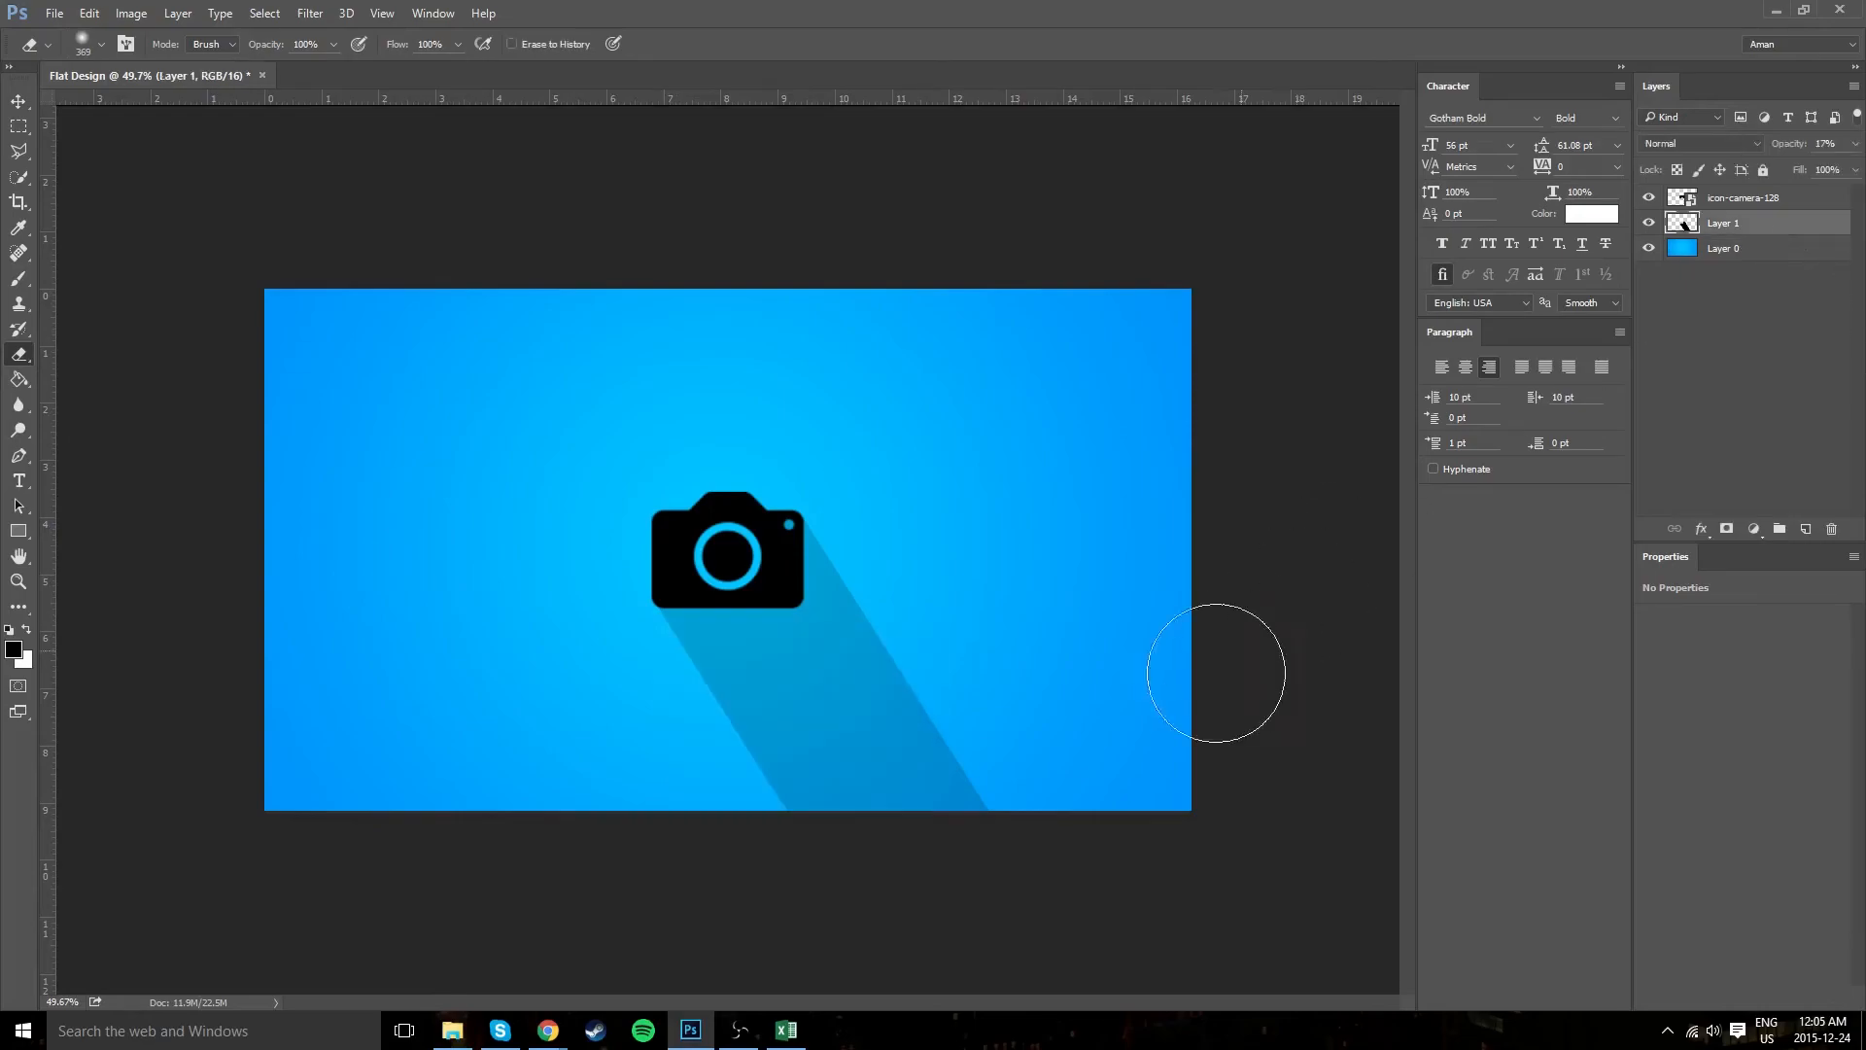
pyautogui.moveTo(712, 854)
pyautogui.mouseDown()
pyautogui.moveTo(979, 862)
pyautogui.moveTo(1121, 826)
pyautogui.moveTo(855, 863)
pyautogui.moveTo(679, 822)
pyautogui.mouseUp()
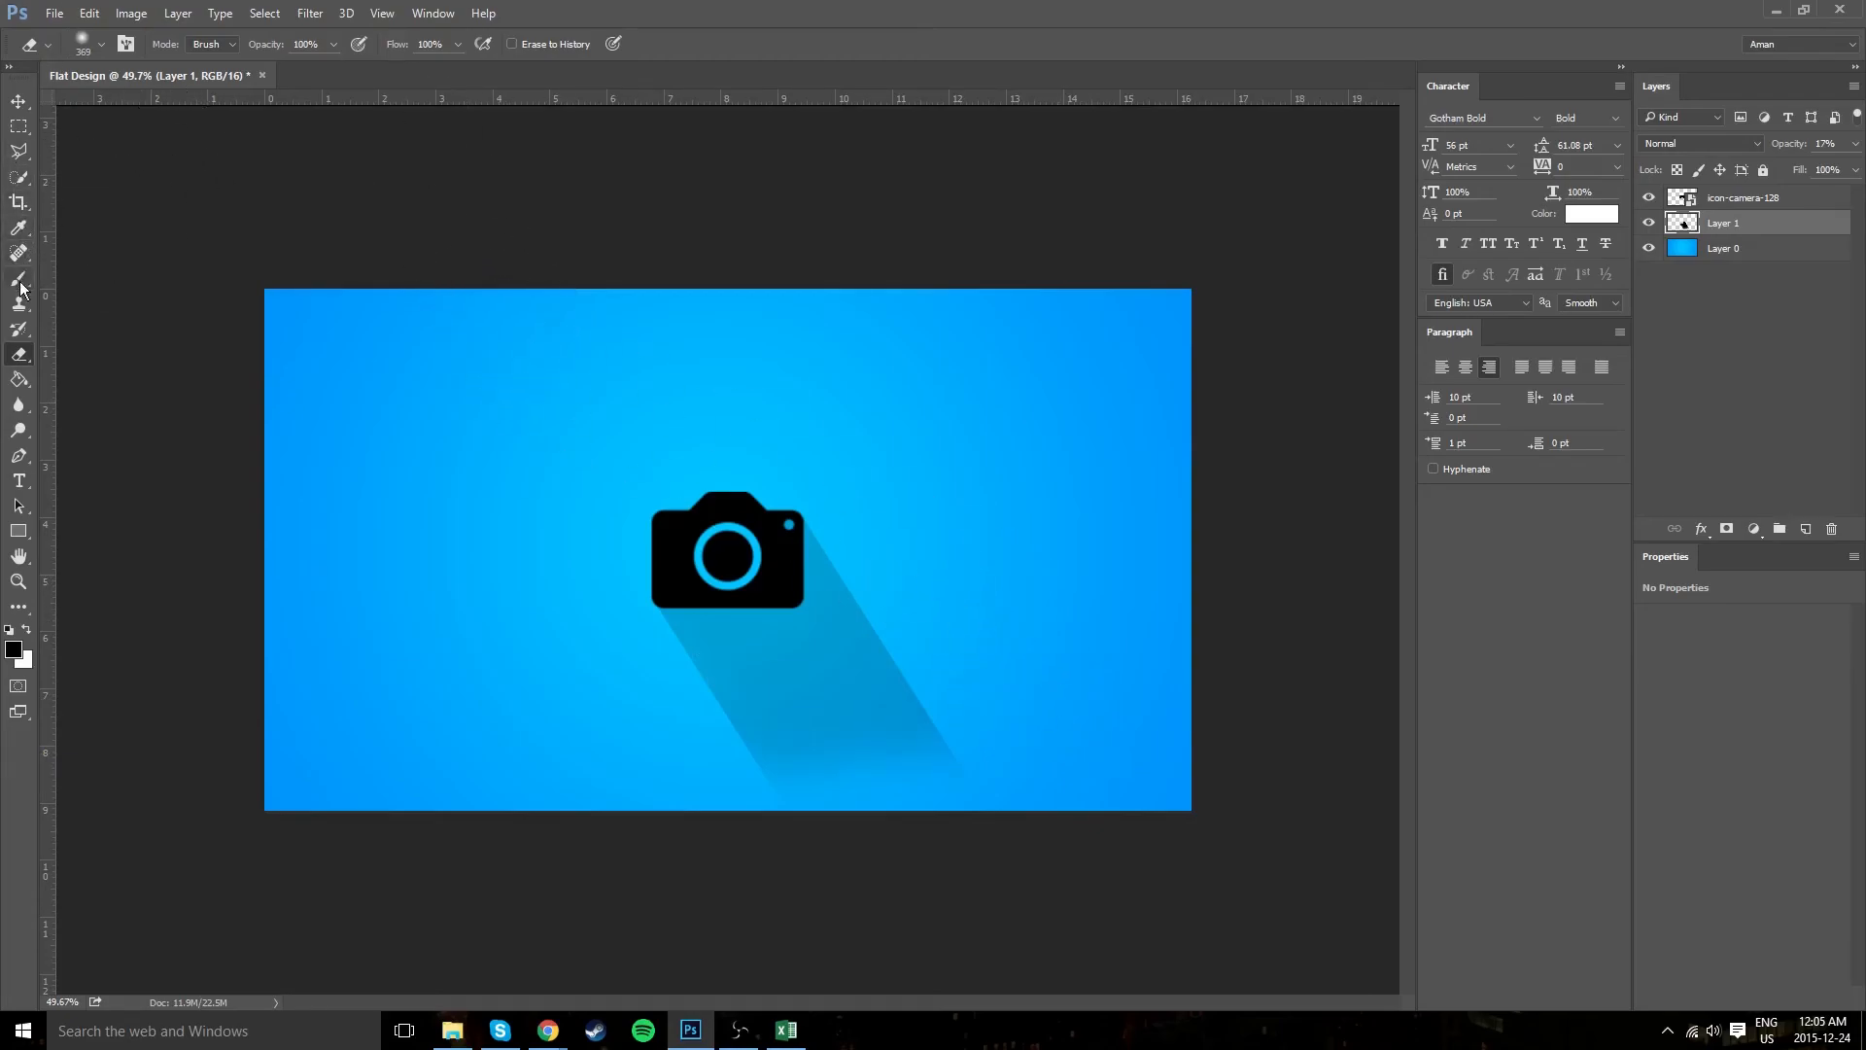
# Try outlining the camera and its long shadow with a Pen path, discard the path, and deselect the layer.
pyautogui.press('p')
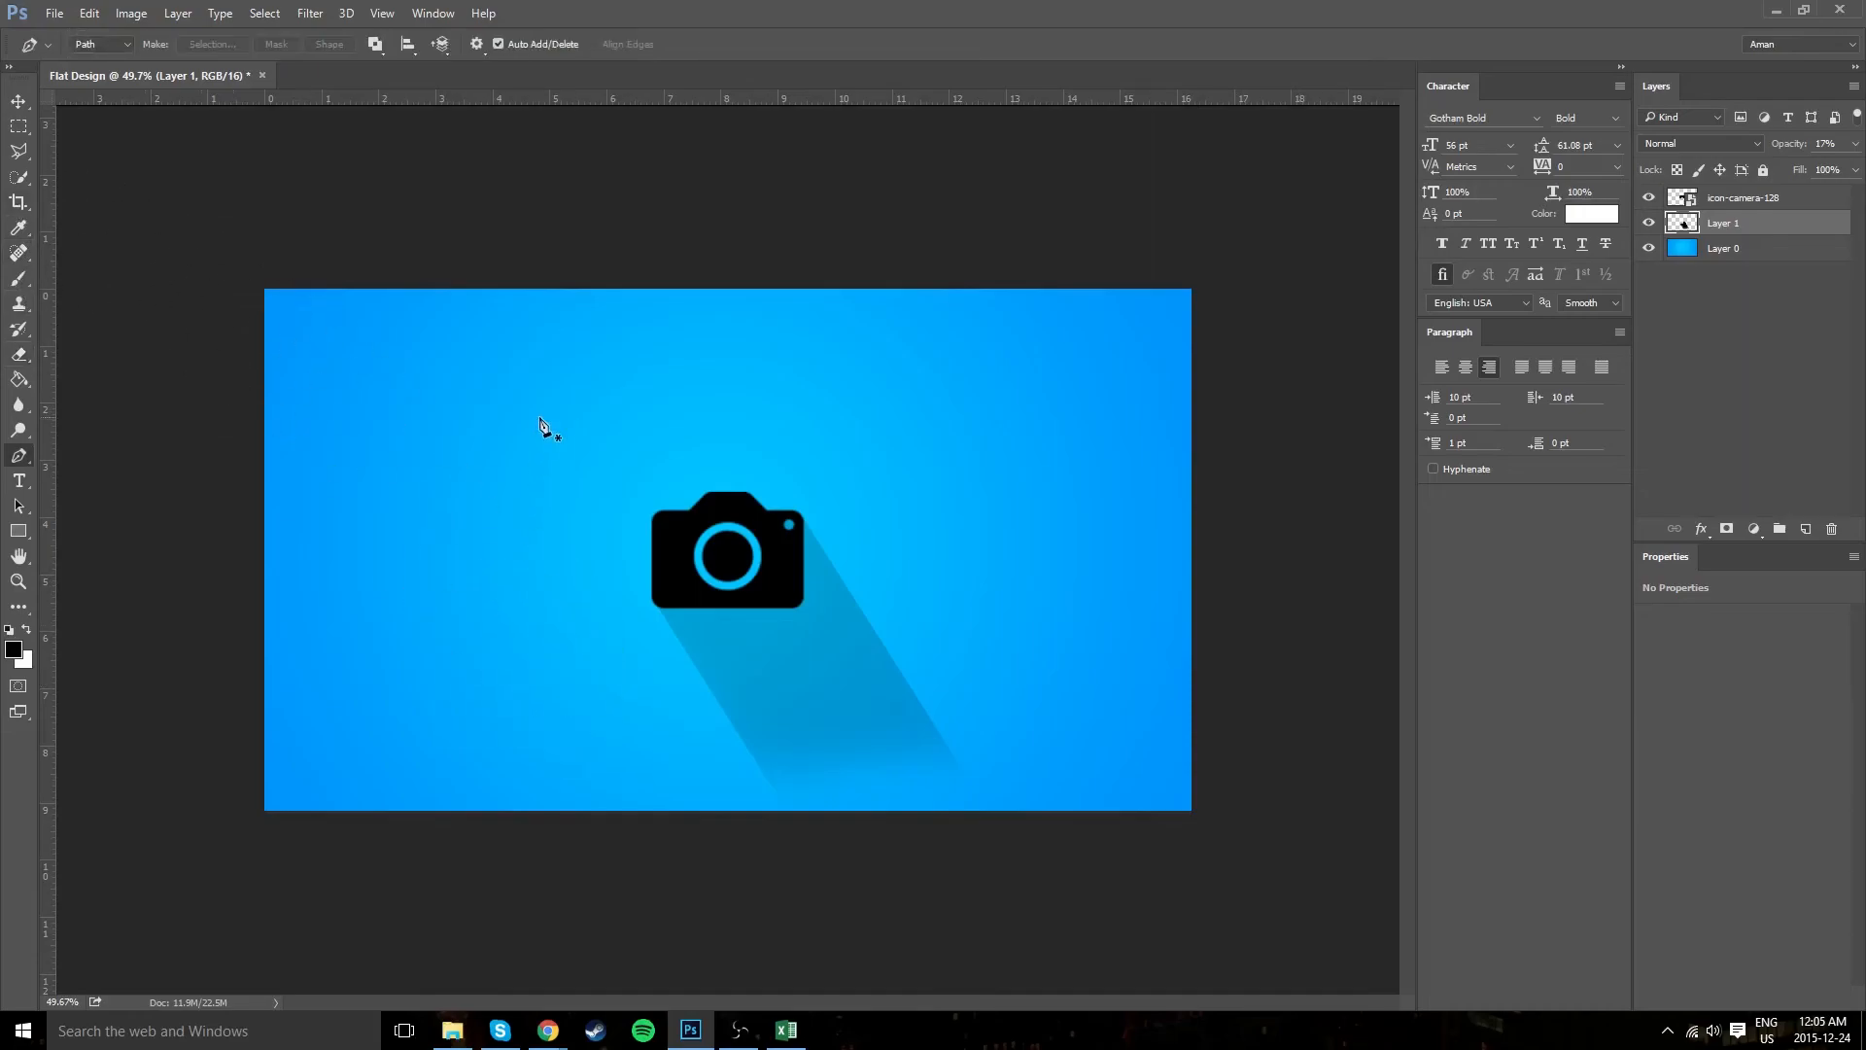
pyautogui.click(657, 515)
pyautogui.click(799, 516)
pyautogui.moveTo(1019, 855); pyautogui.dragTo(1021, 864)
pyautogui.click(838, 890)
pyautogui.click(801, 824)
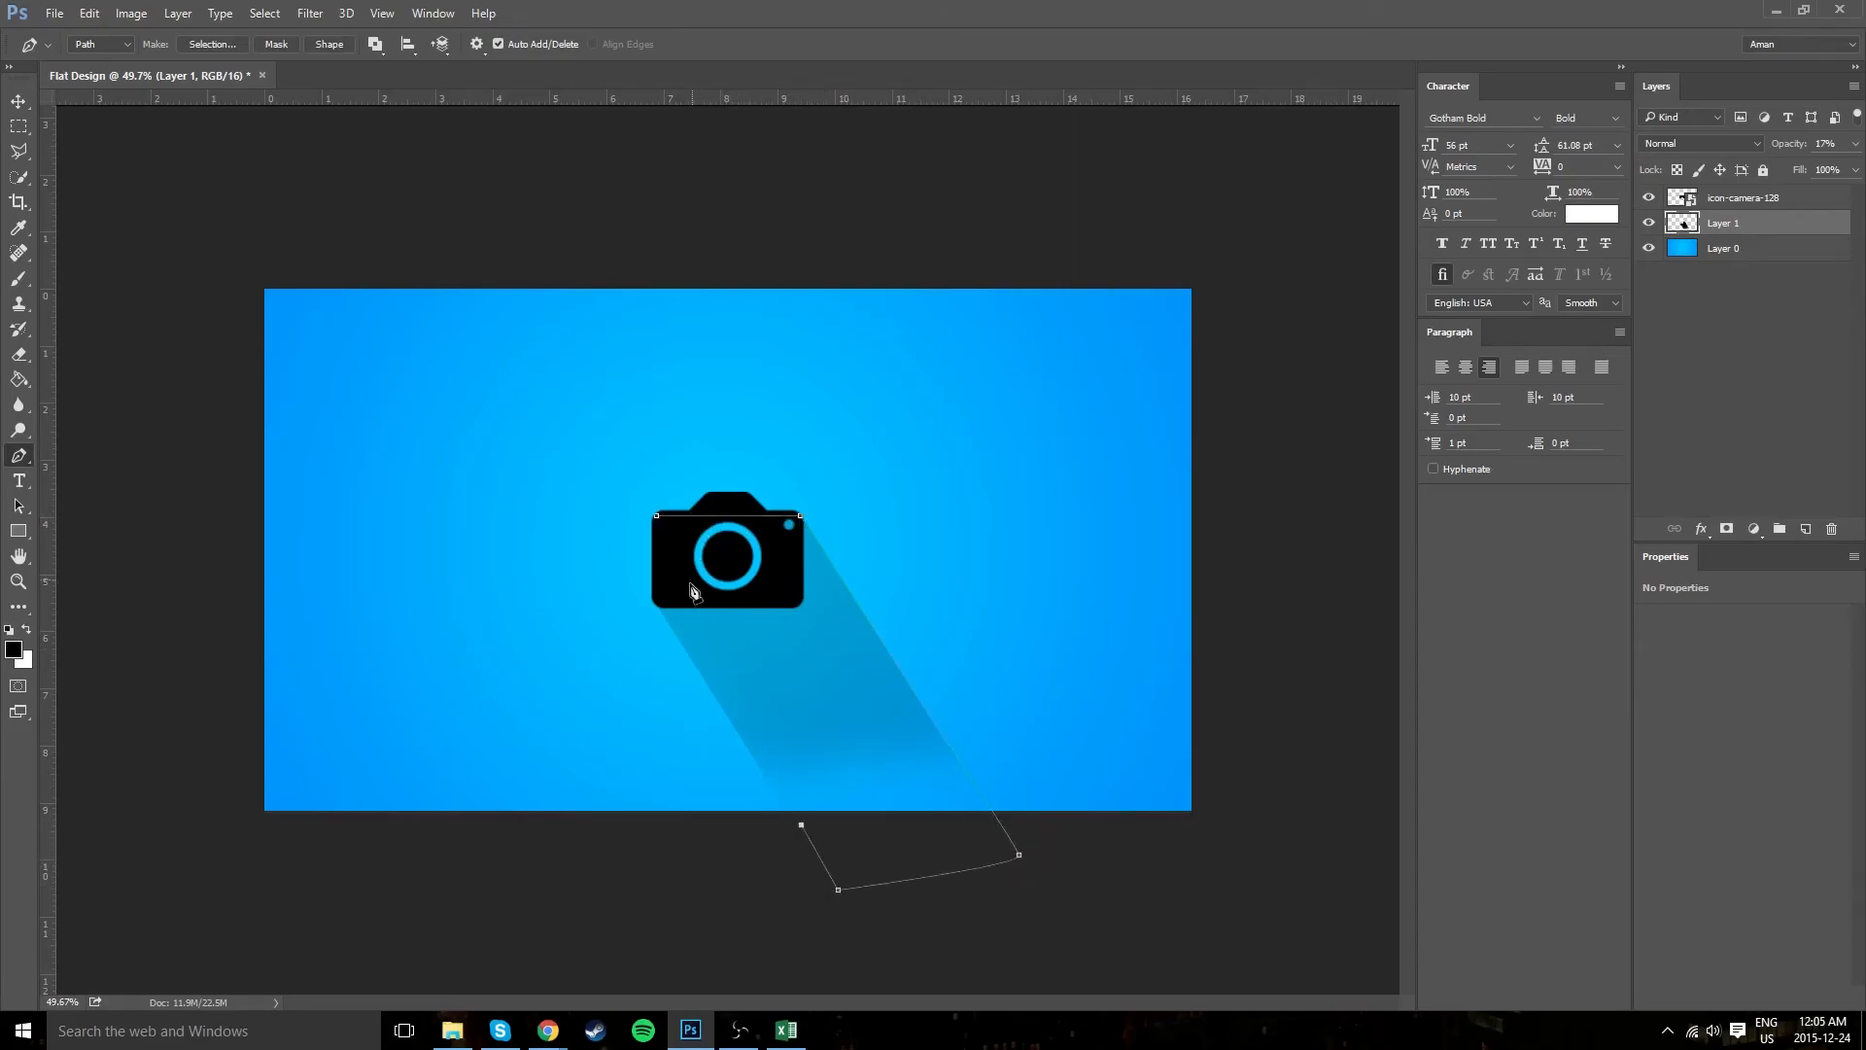
pyautogui.click(655, 604)
pyautogui.click(660, 516)
pyautogui.moveTo(801, 825)
pyautogui.mouseDown()
pyautogui.moveTo(886, 766)
pyautogui.moveTo(761, 847)
pyautogui.moveTo(938, 852)
pyautogui.mouseUp()
pyautogui.hotkey('ctrl', 'z')
pyautogui.press('Escape')
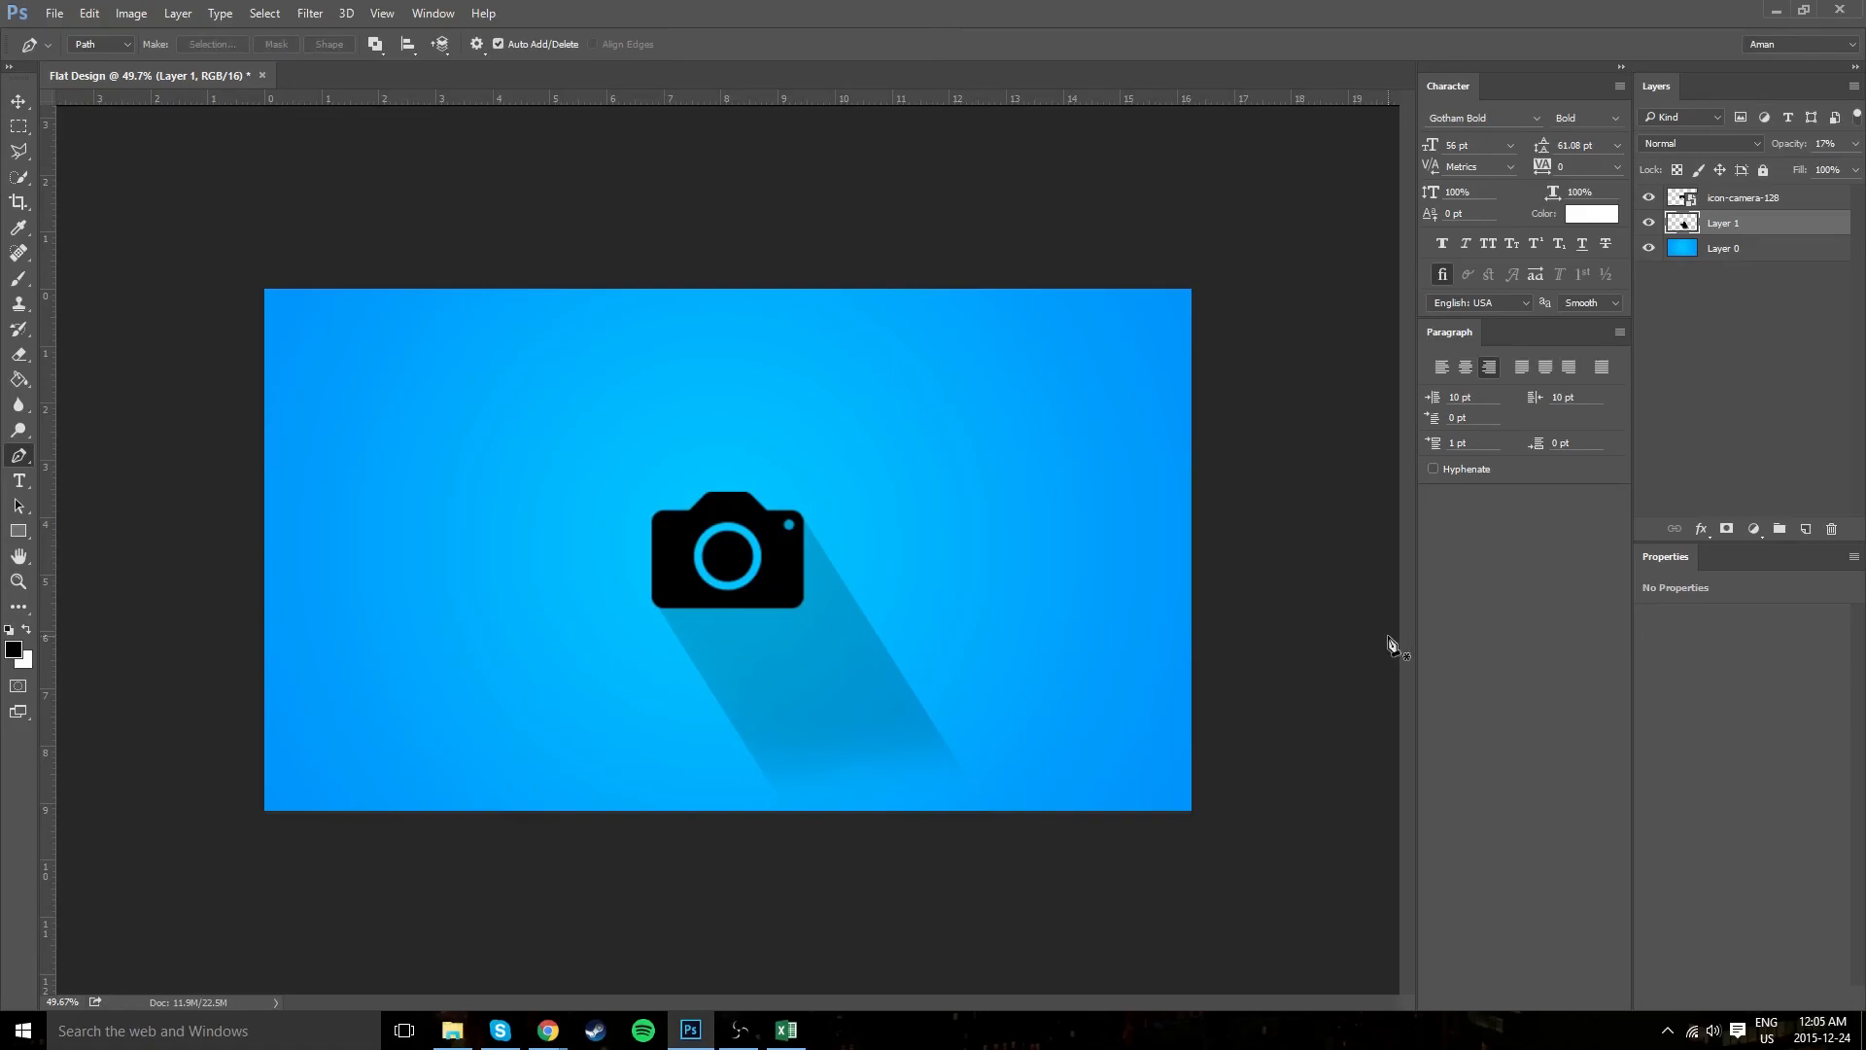
pyautogui.click(1836, 312)
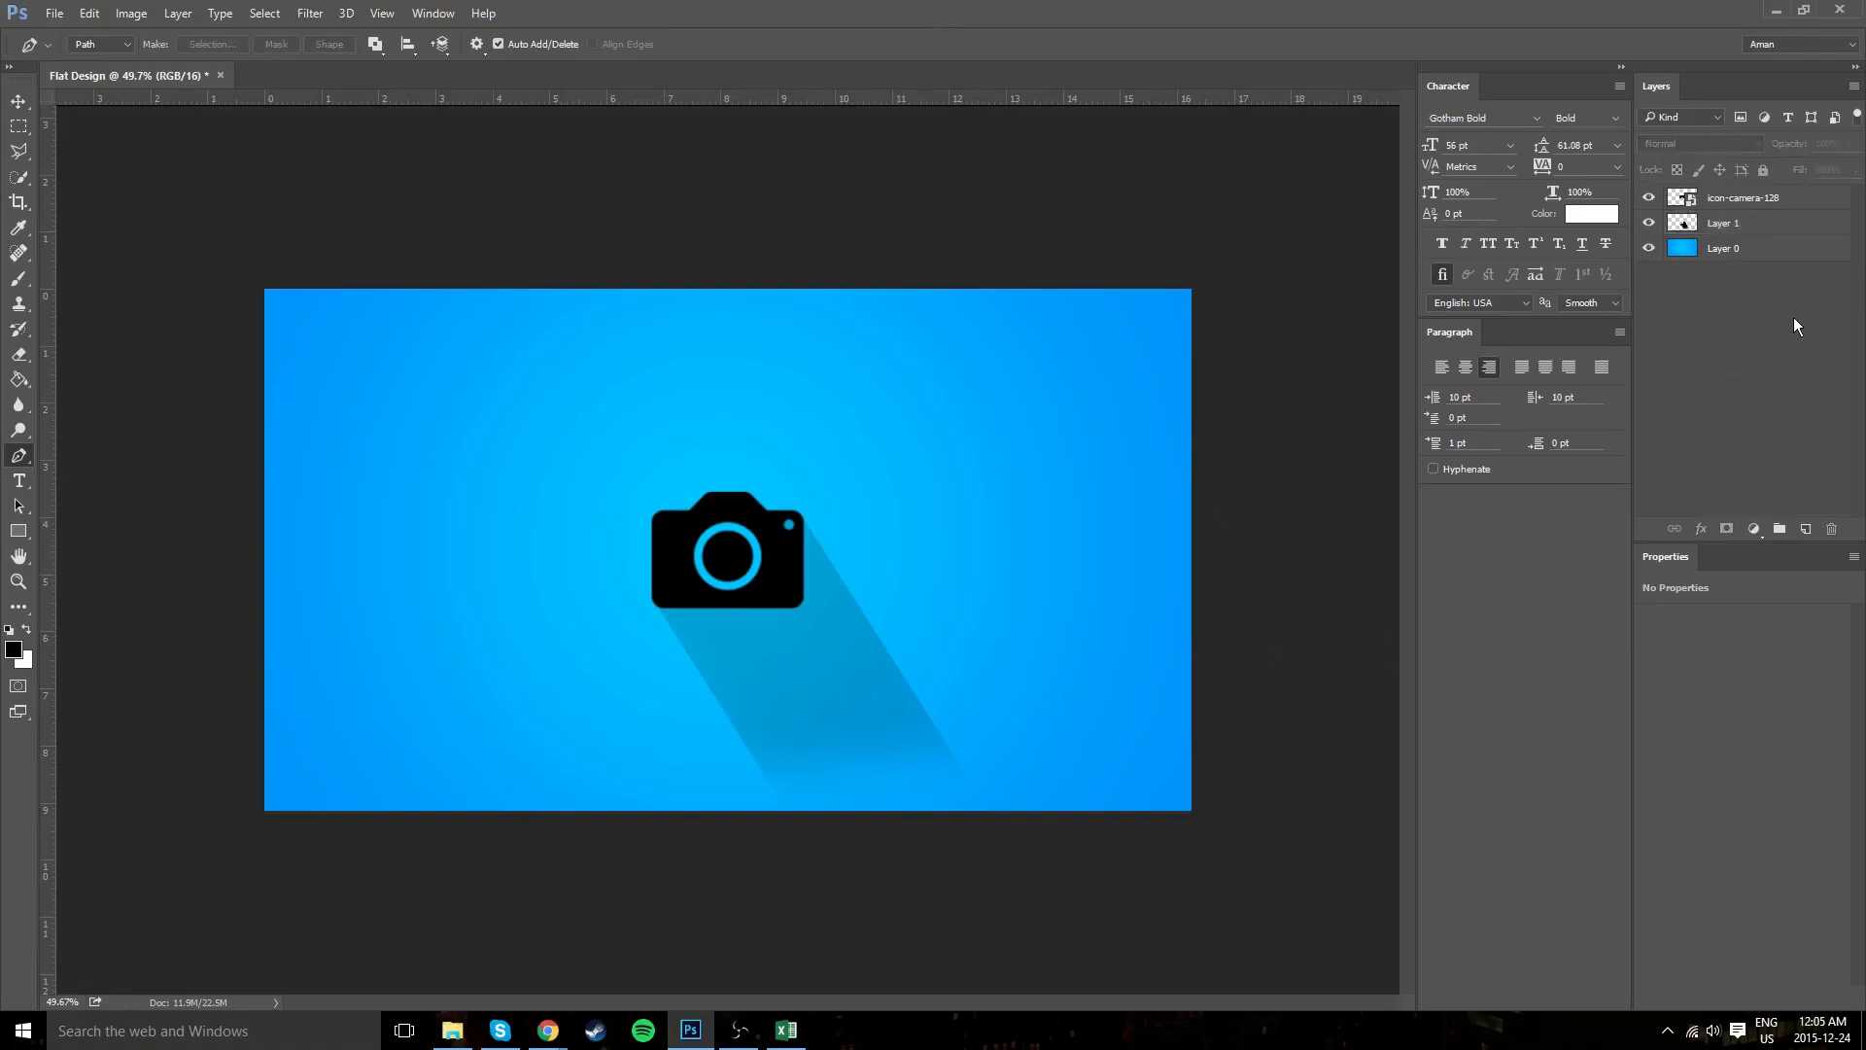